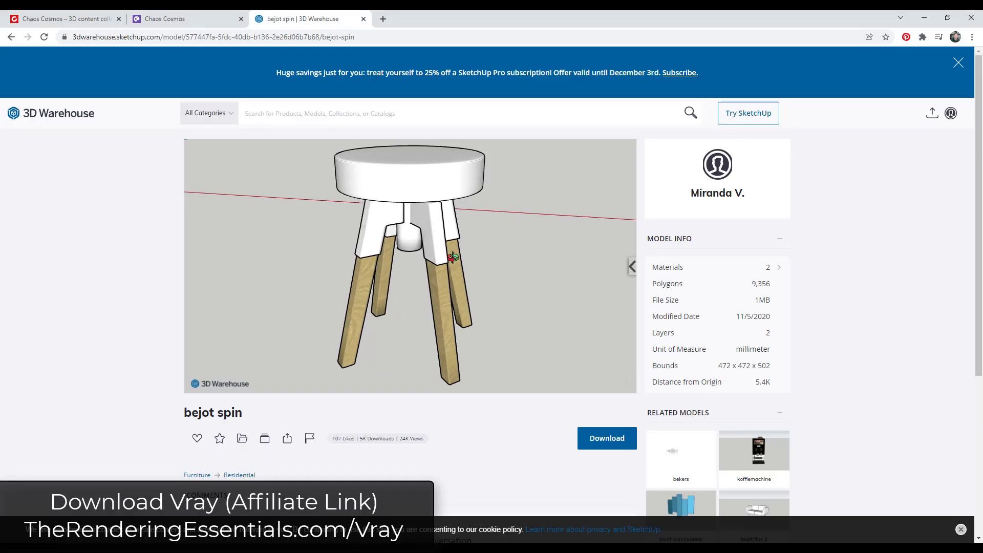
Examine the bejot spin stool model from several angles, including its round seat and leg brackets
drag(453, 258, 404, 260)
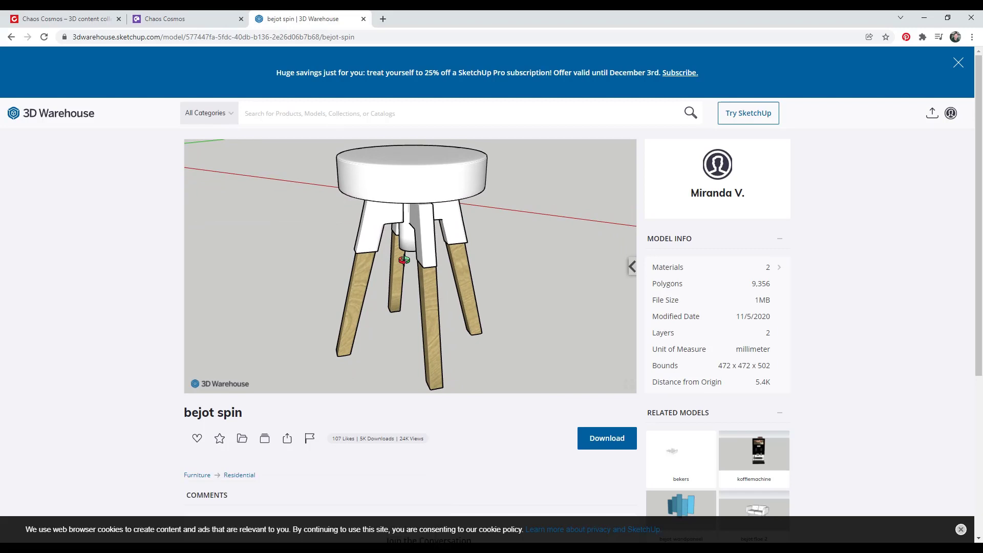
mouse_move(415, 236)
mouse_down()
mouse_move(452, 226)
mouse_move(450, 210)
mouse_move(408, 226)
mouse_up()
drag(393, 175, 459, 175)
scroll(398, 171, up, 5)
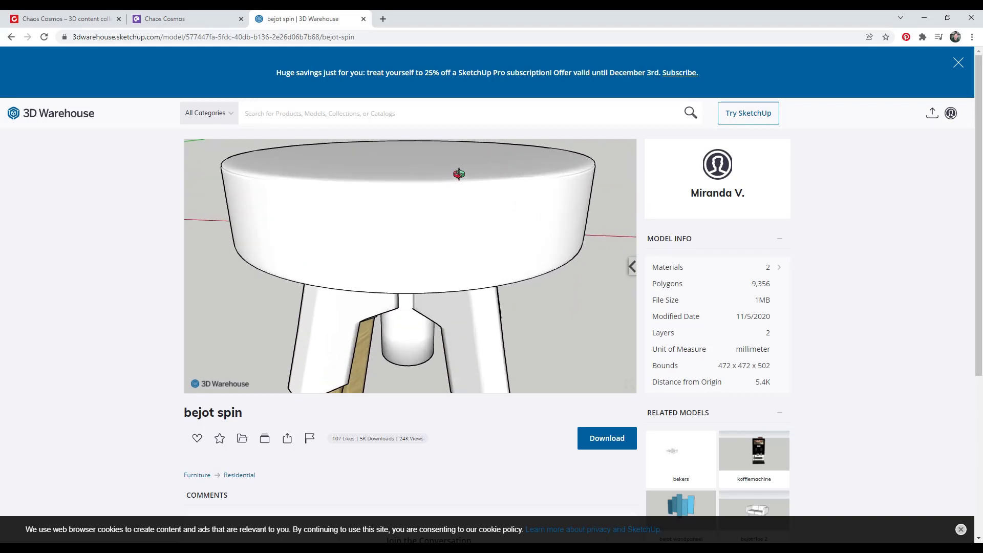
scroll(458, 174, down, 5)
drag(476, 213, 416, 202)
scroll(418, 182, up, 5)
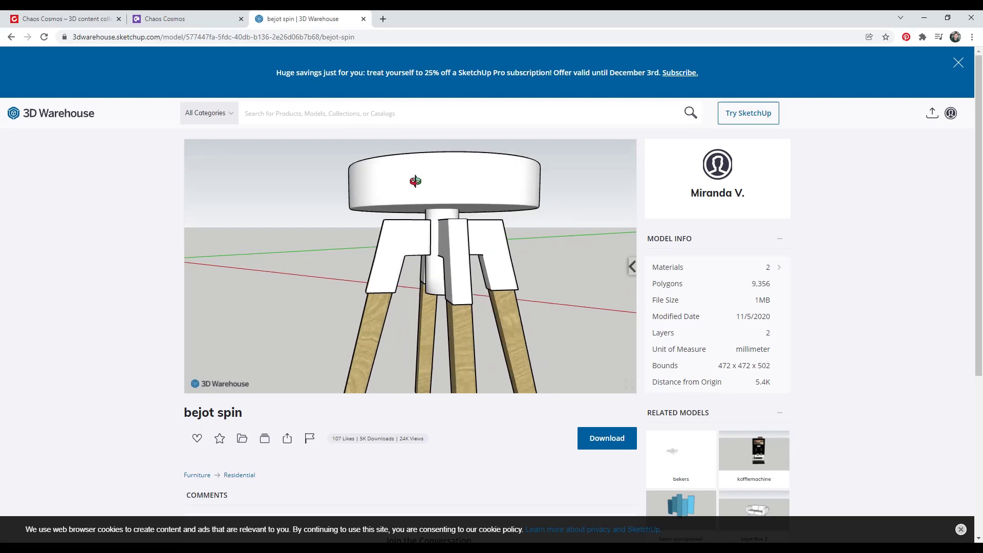
drag(426, 199, 344, 229)
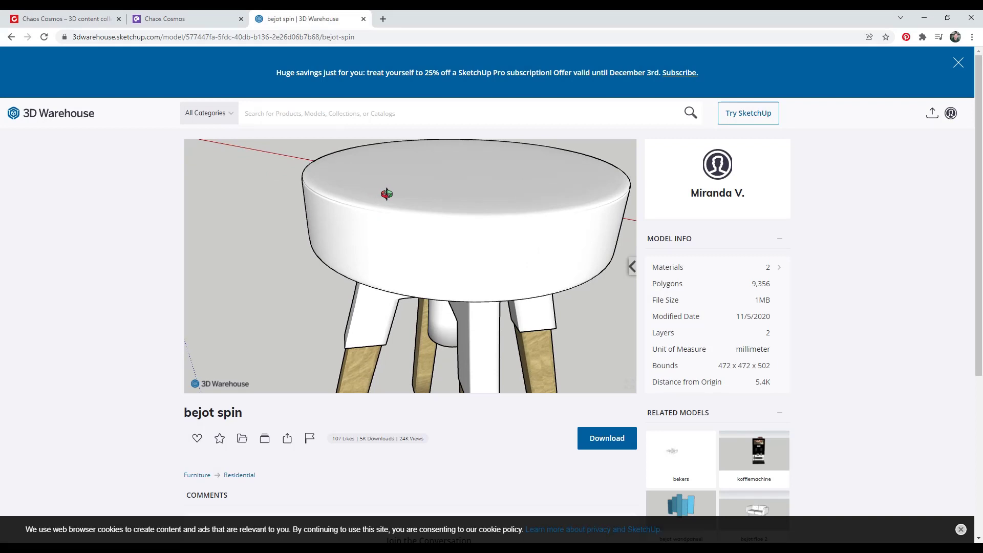
scroll(425, 159, down, 3)
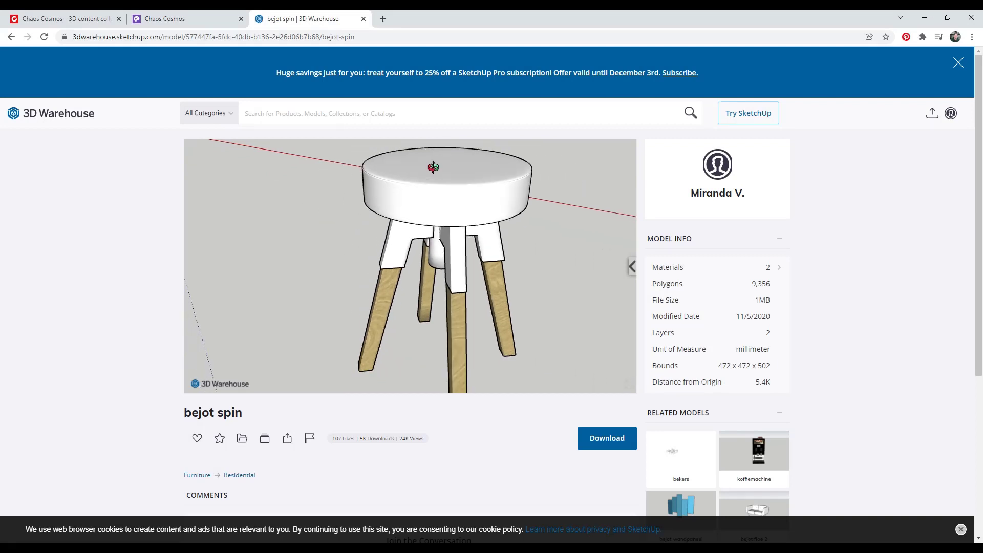
Inspect the wood texture on the stool's legs up close
scroll(439, 219, up, 3)
scroll(384, 202, up, 2)
scroll(383, 203, up, 4)
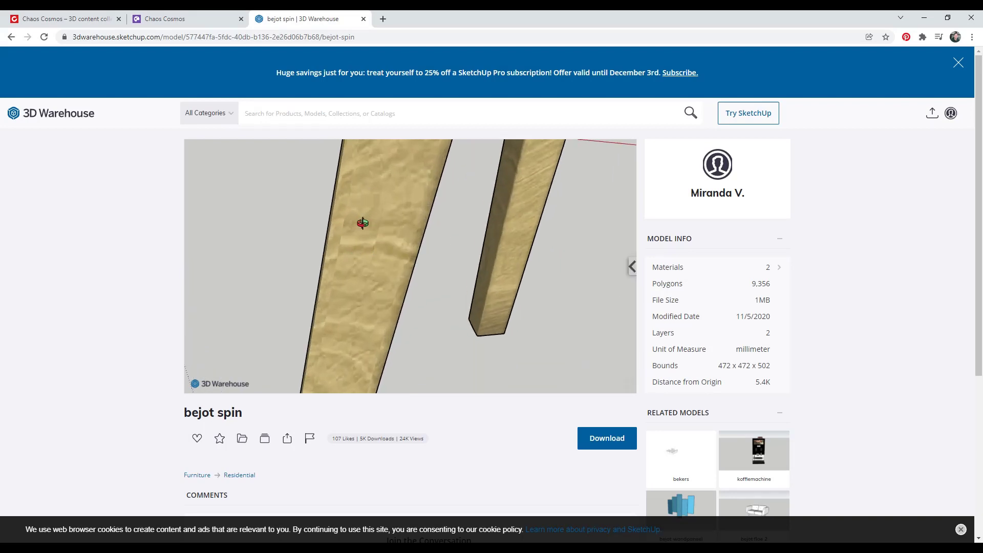
drag(362, 223, 296, 225)
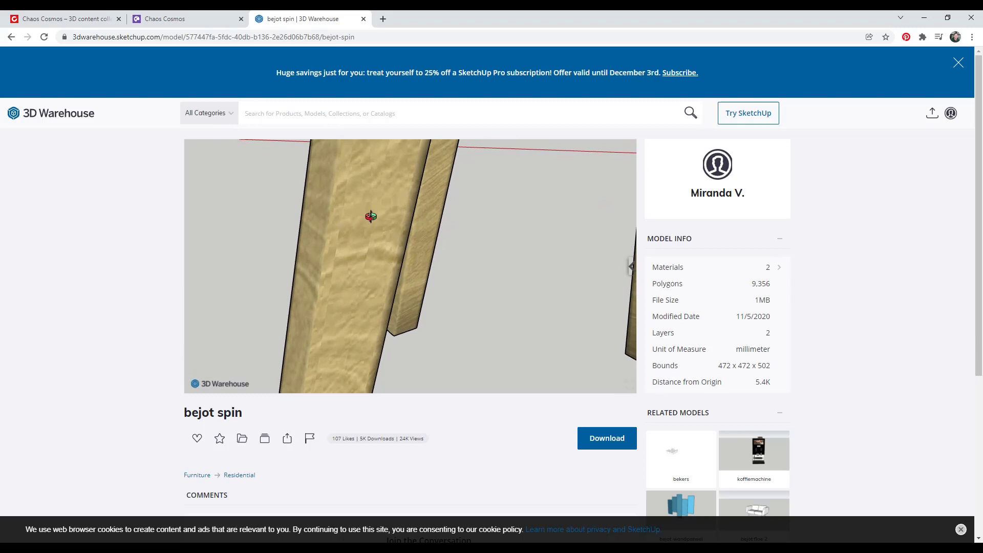
Find the Rugiano - Madam letto model in the bed search results and open its full details page
scroll(372, 217, down, 2)
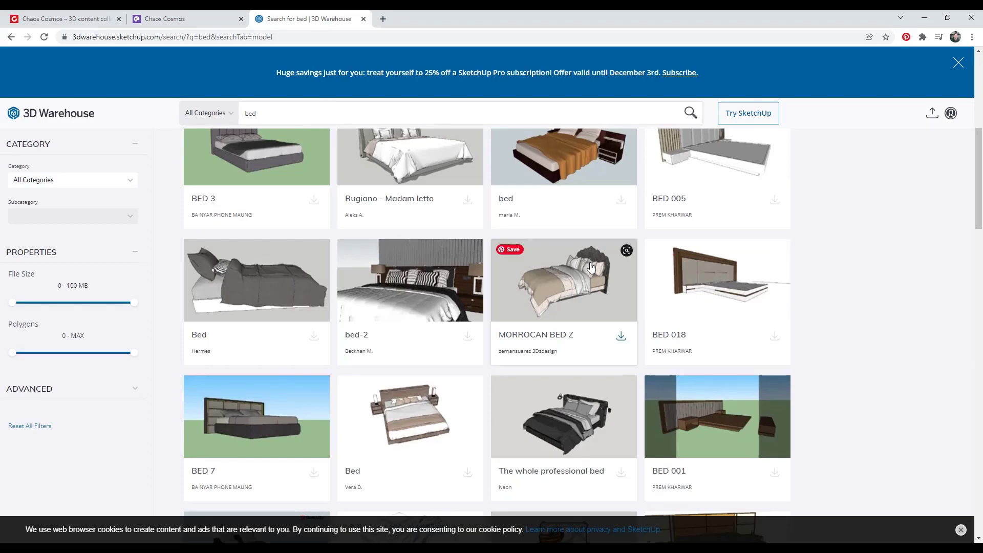
scroll(543, 320, up, 1)
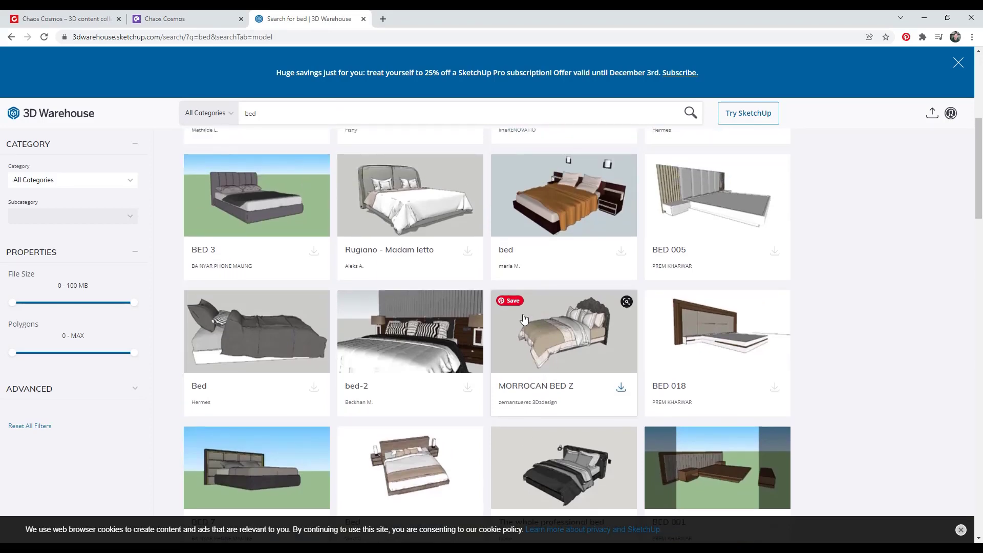
click(421, 205)
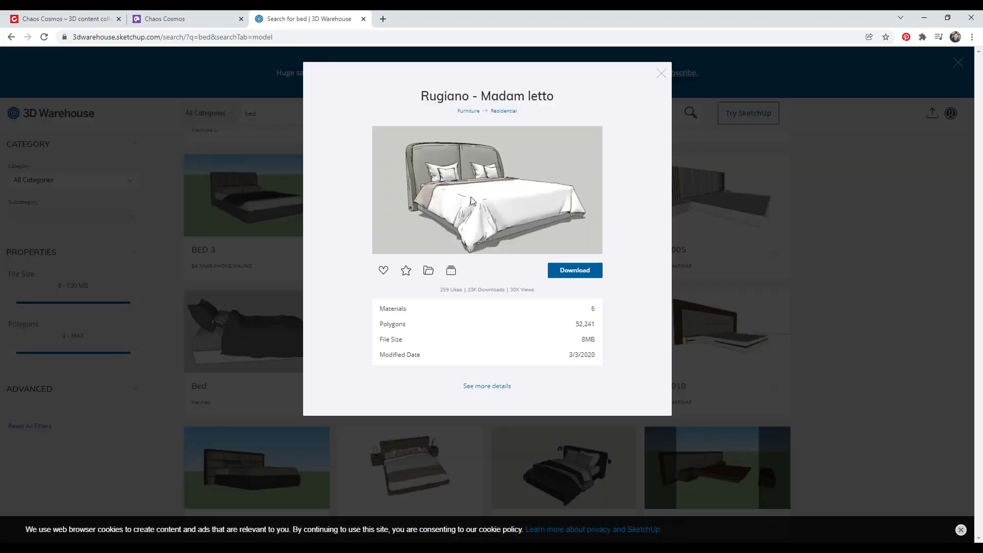
click(494, 387)
Examine the Rugiano - Madam letto bed in the 3D preview from several angles
scroll(395, 307, up, 3)
drag(395, 307, 306, 235)
scroll(378, 320, down, 5)
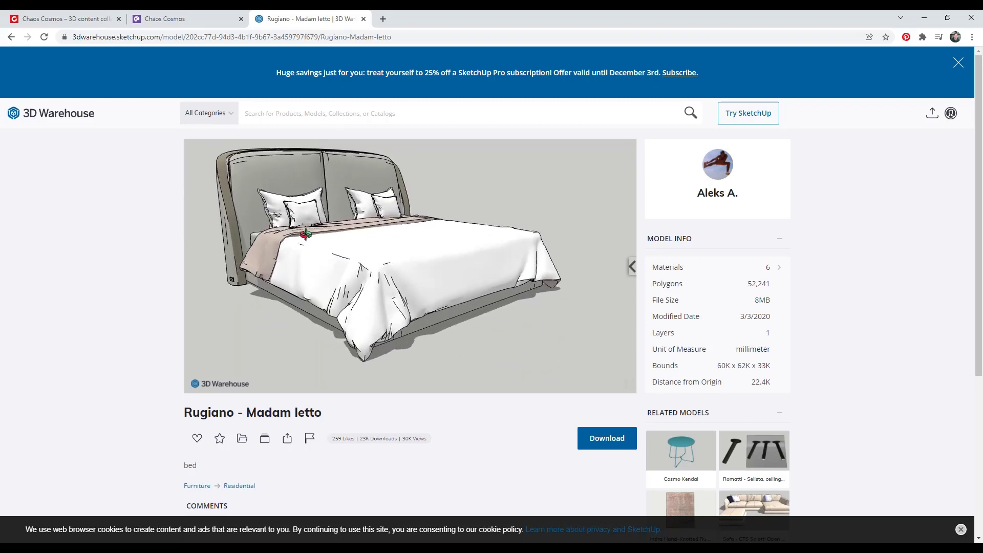
scroll(369, 228, up, 3)
drag(369, 228, 523, 228)
scroll(522, 228, down, 4)
scroll(383, 298, up, 1)
drag(384, 298, 514, 259)
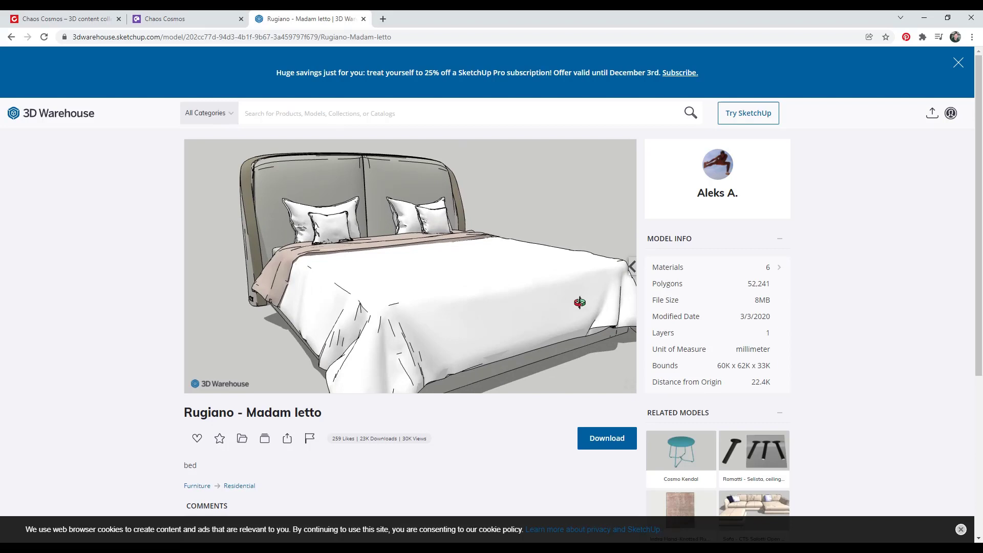
Inspect the geometry of the duvet folds at the foot corner of the bed
scroll(497, 311, up, 2)
drag(497, 311, 403, 296)
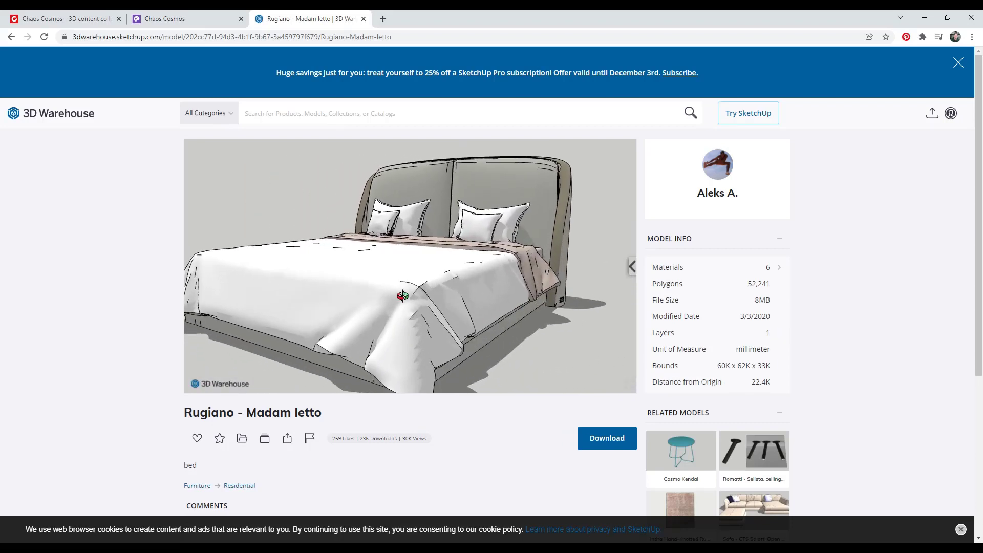
scroll(415, 299, up, 3)
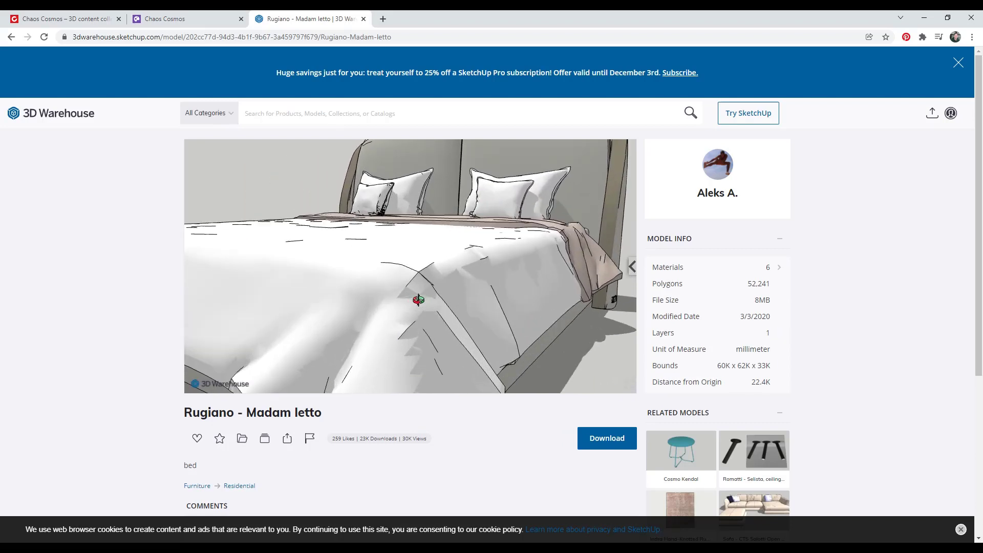
drag(496, 220, 454, 260)
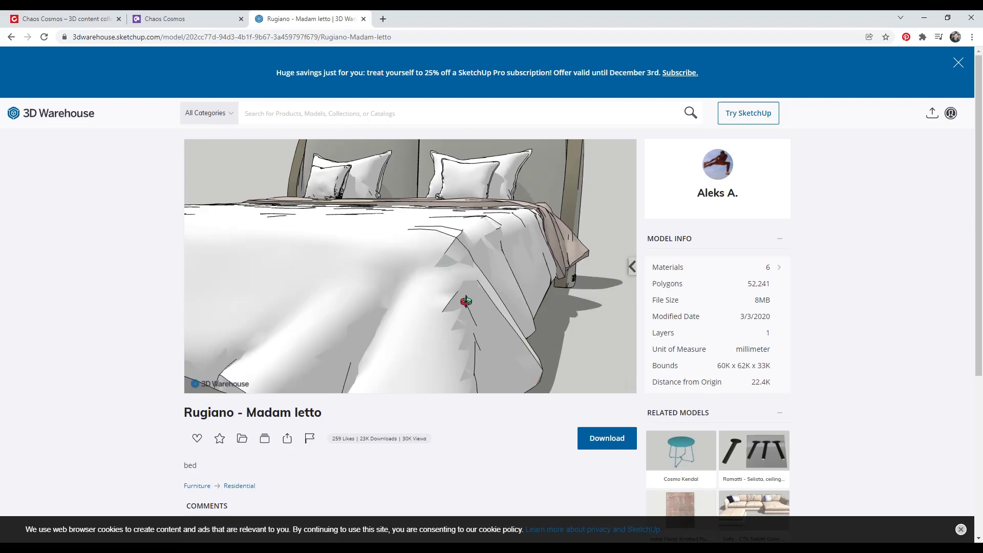
scroll(466, 302, down, 5)
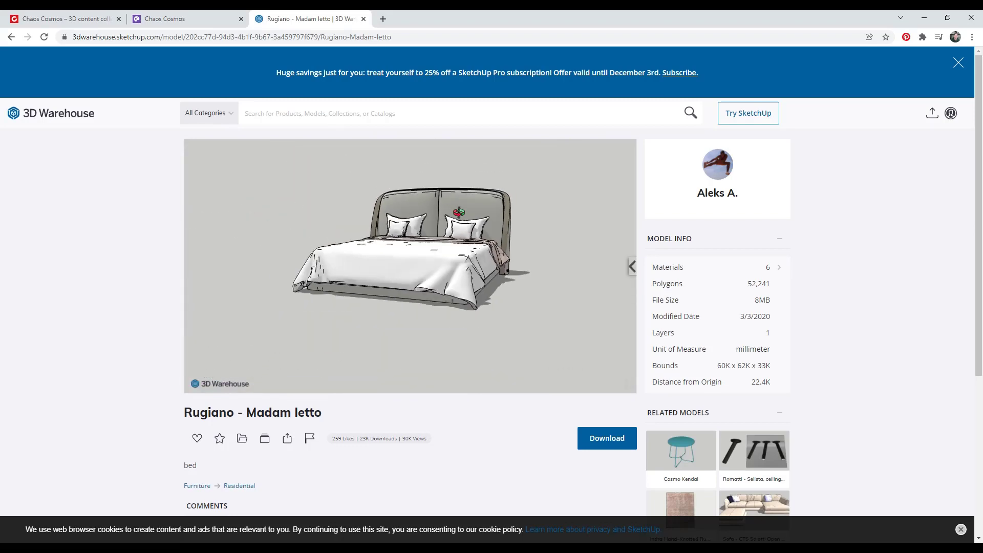
Inspect the pillows, folded blanket and headboard of the bed up close
scroll(459, 211, up, 6)
drag(523, 278, 469, 338)
scroll(470, 338, down, 4)
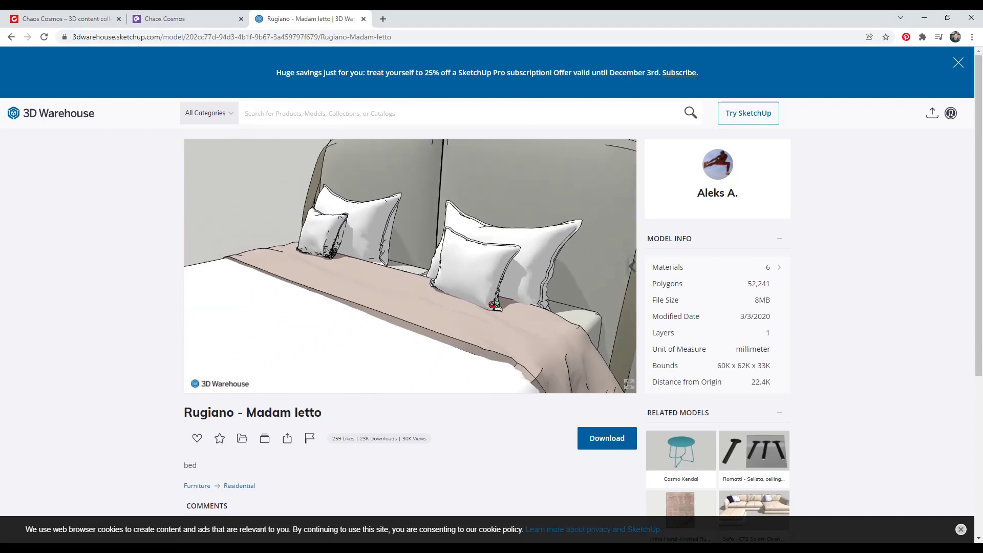
scroll(561, 257, down, 5)
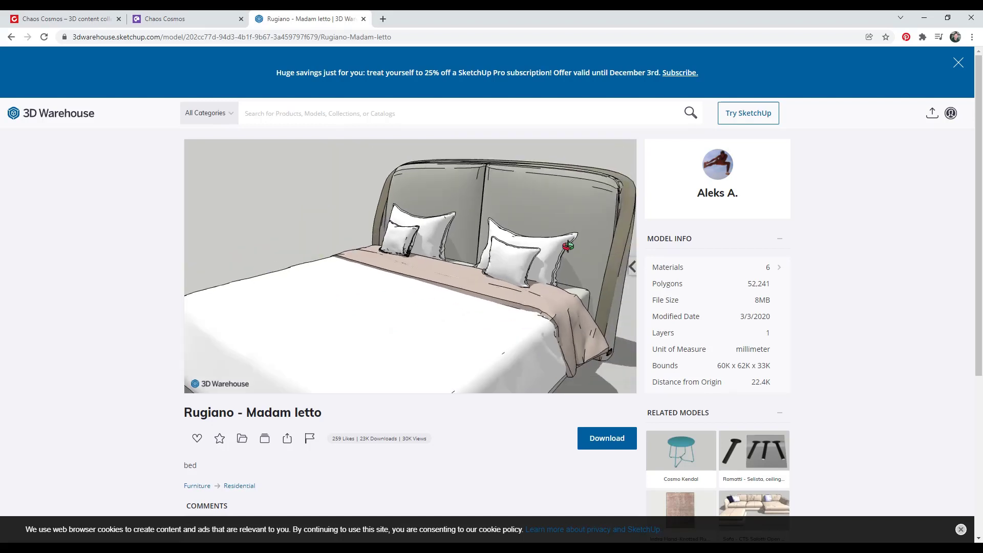
scroll(428, 285, up, 5)
drag(454, 273, 471, 273)
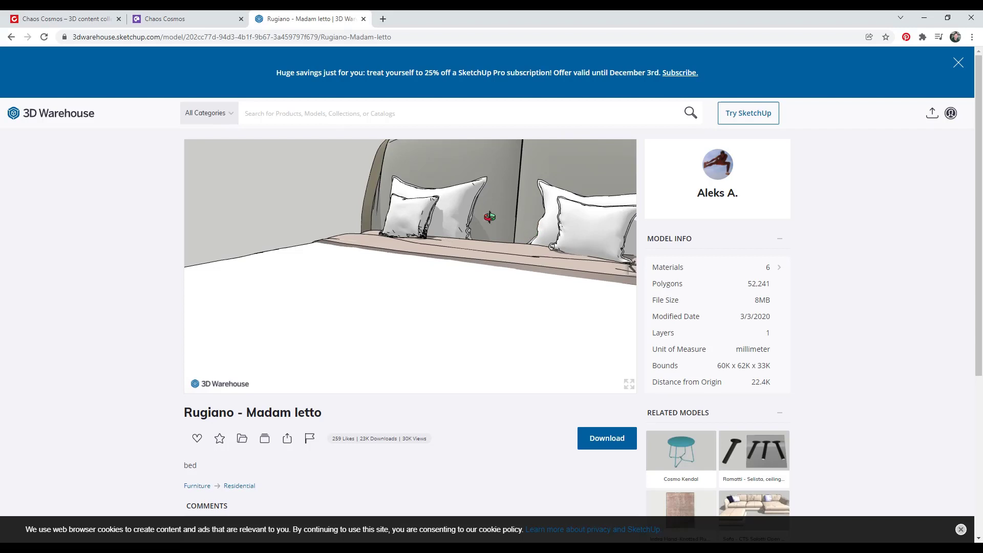
Switch to the Chaos Cosmos product page and read through its overview of the 3D content collection
click(74, 18)
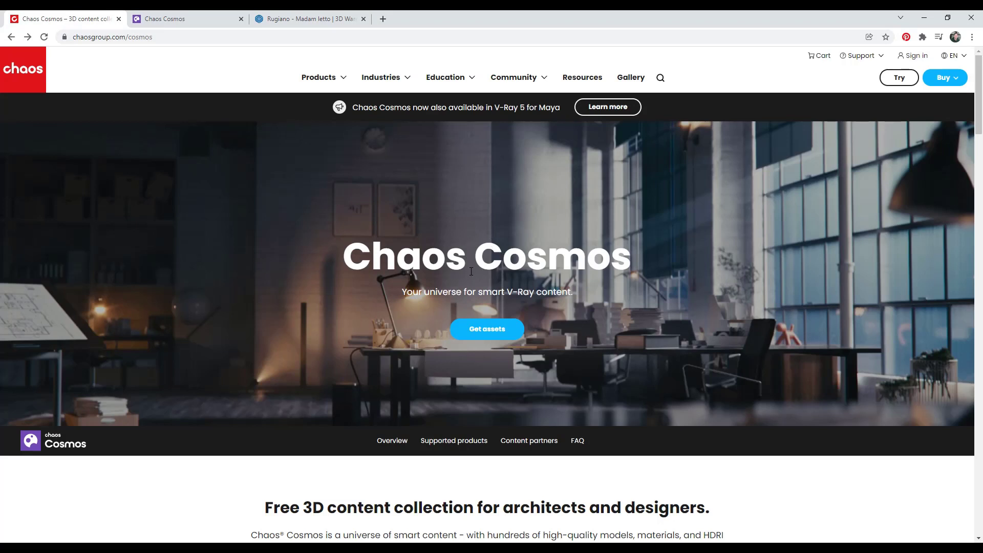
scroll(472, 272, down, 1)
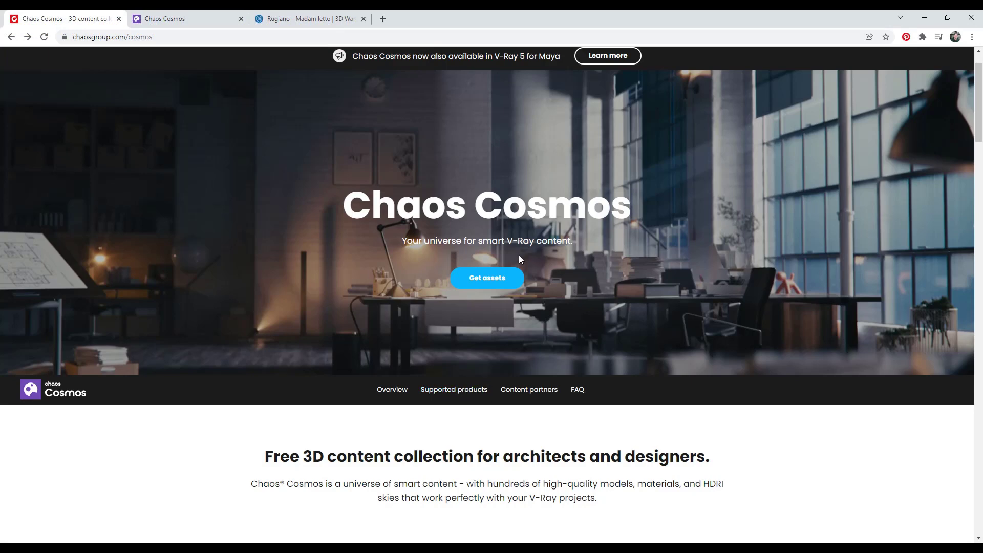
scroll(522, 257, down, 5)
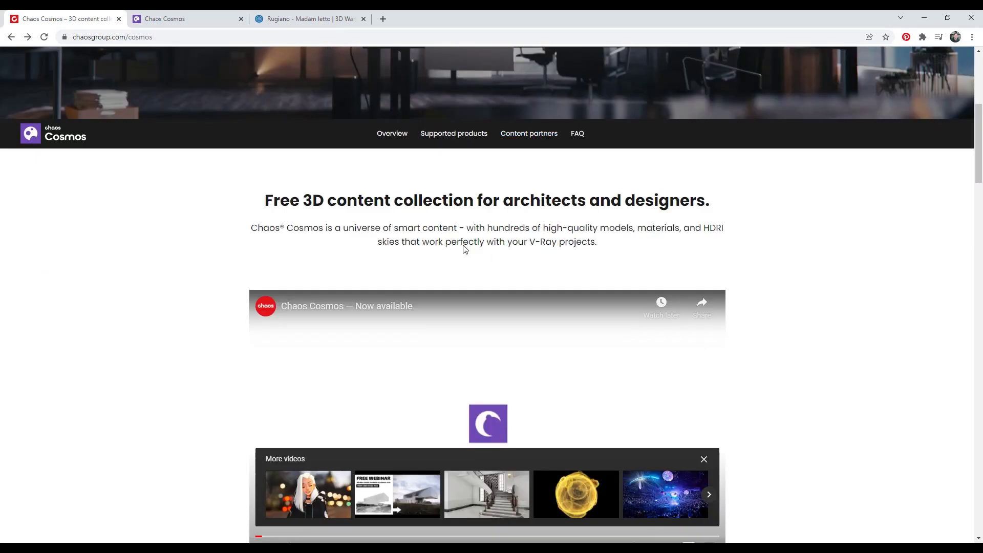
scroll(450, 246, down, 4)
scroll(436, 245, down, 6)
scroll(433, 251, up, 3)
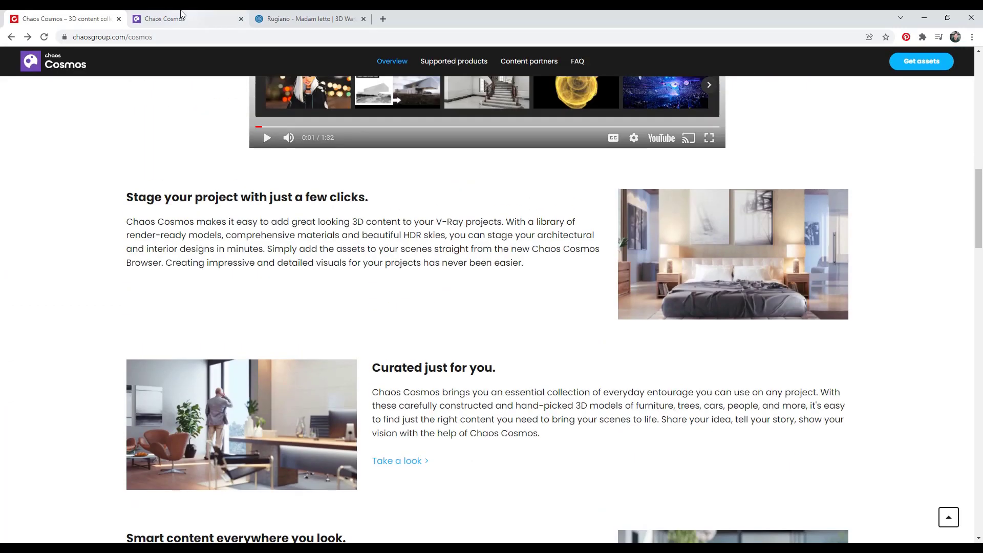
Open the home page of the Chaos Cosmos asset browser and look over its categories, spaces and recently added assets
click(163, 19)
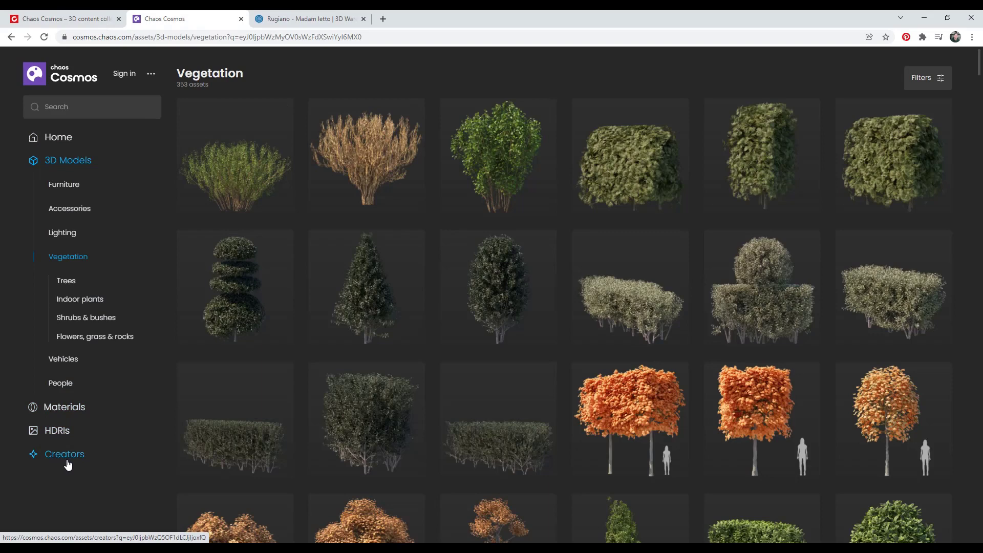
click(53, 141)
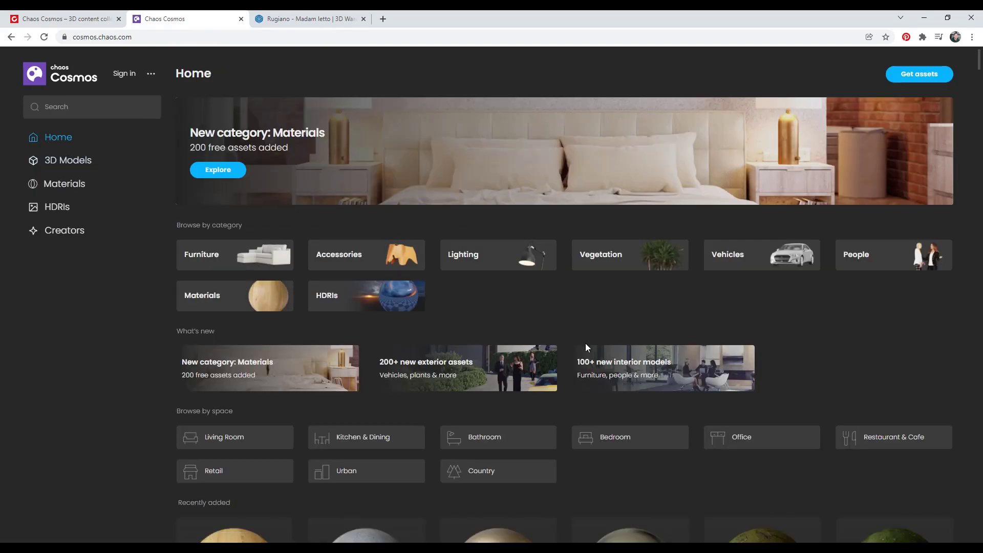
scroll(585, 343, down, 1)
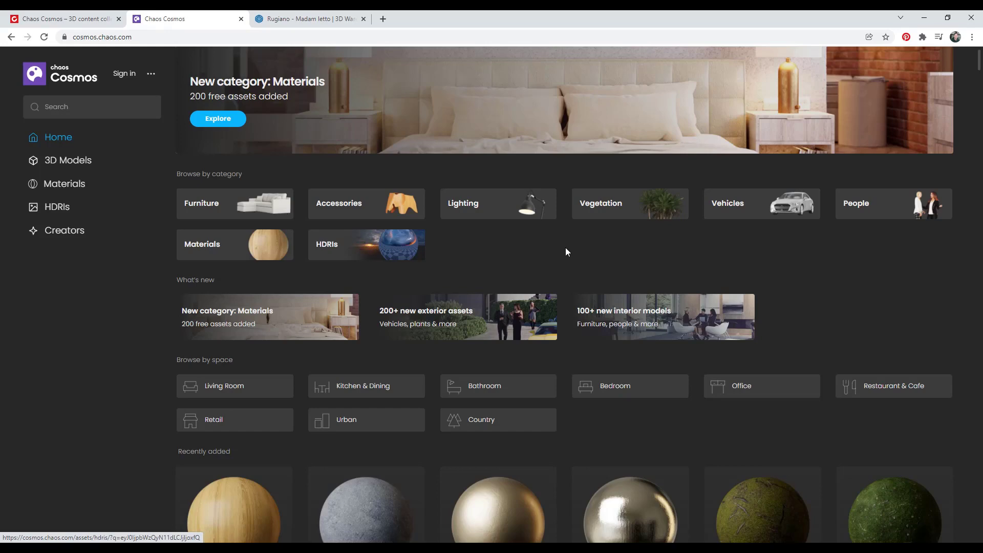
scroll(572, 266, down, 4)
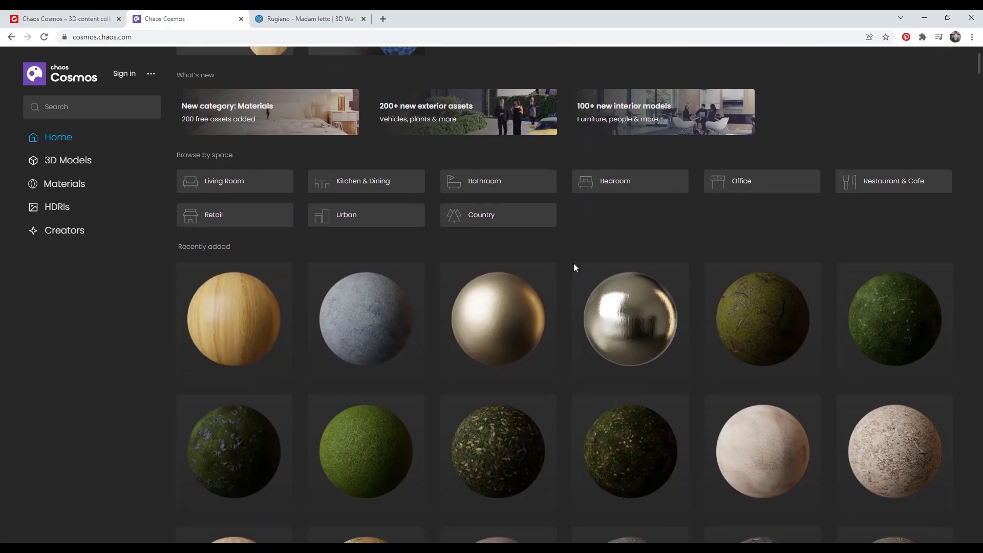
scroll(533, 274, up, 1)
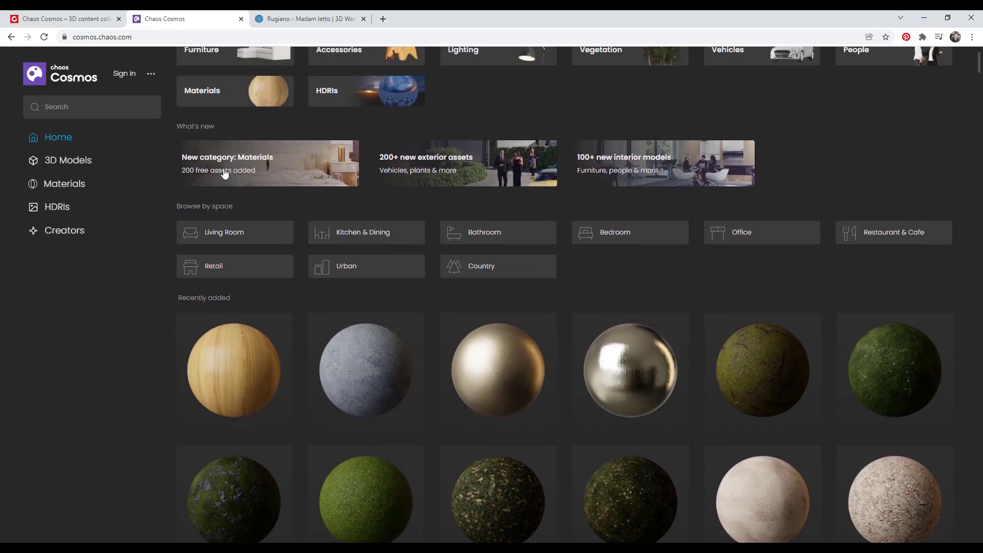
Browse the Cosmos materials, search the library for asphalt, and preview the Asphalt Black Cracked 15-01 100cm material
click(62, 186)
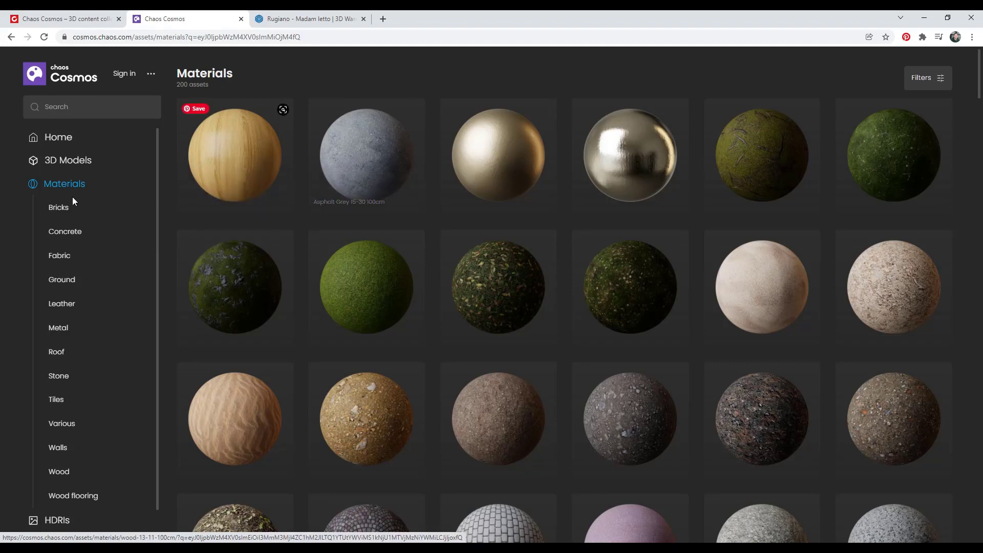
click(72, 108)
text(asphalt)
key(Return)
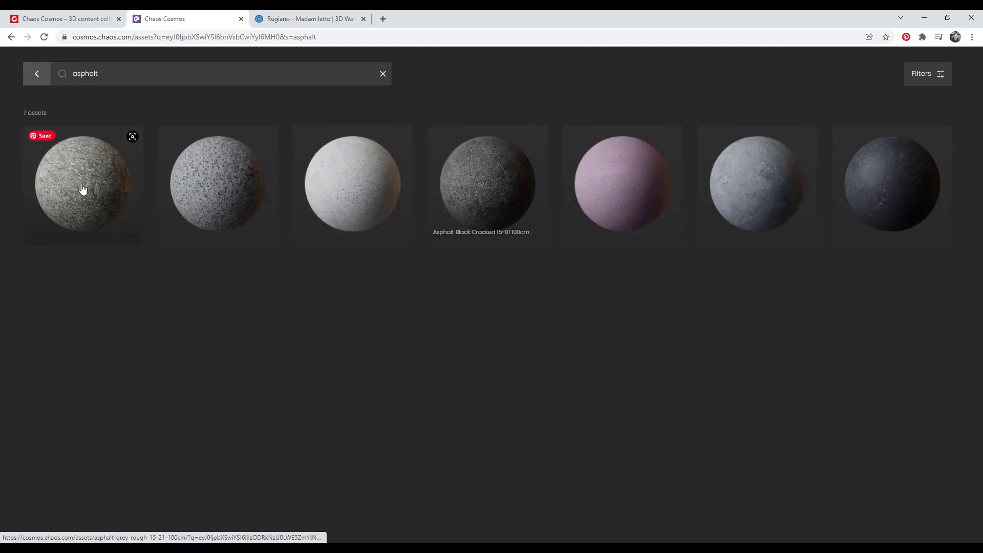
click(491, 187)
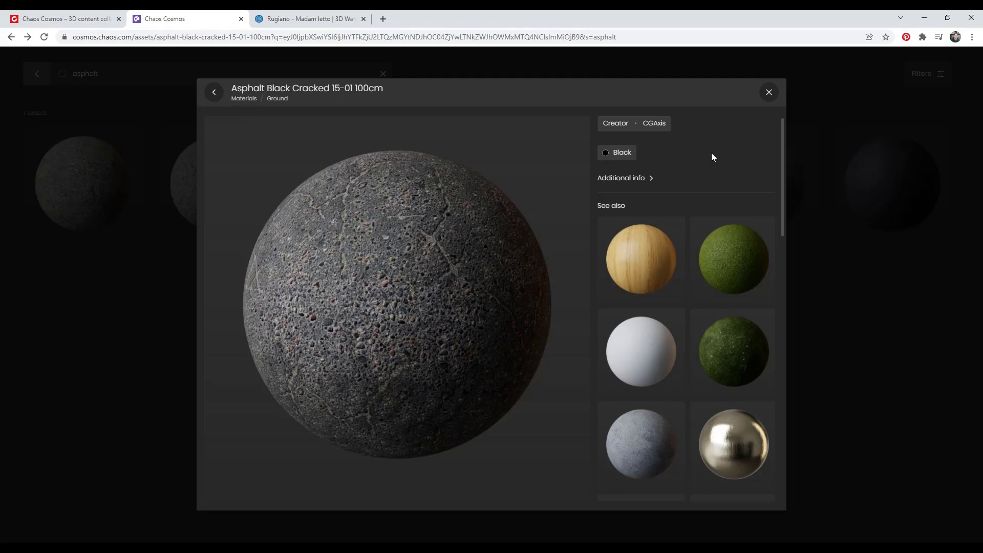
click(769, 92)
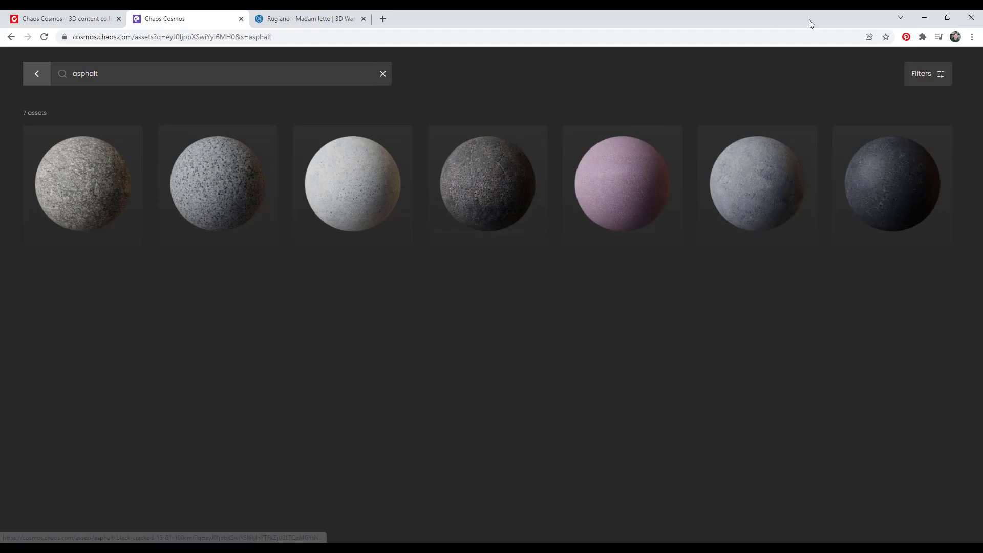
Switch to SketchUp and view the dark studio floor surface near the rectangle lights up close
click(924, 17)
key(space)
scroll(461, 302, up, 6)
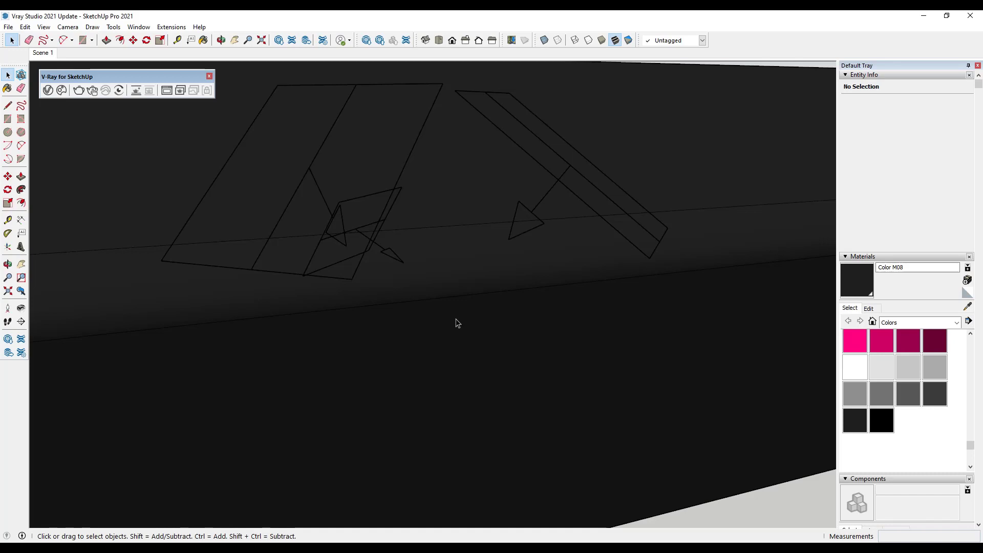
scroll(468, 336, up, 3)
key(o)
scroll(445, 309, up, 2)
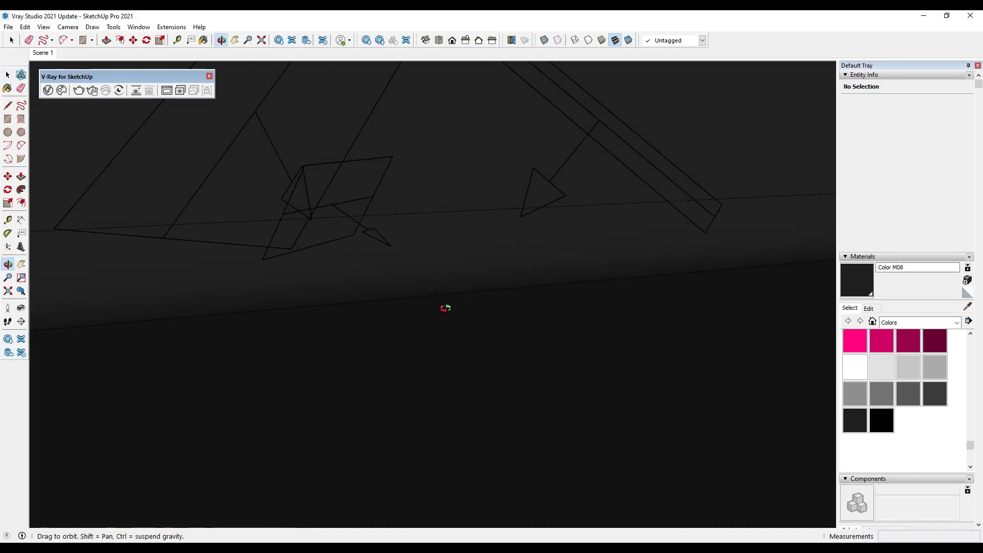
drag(445, 311, 448, 329)
key(space)
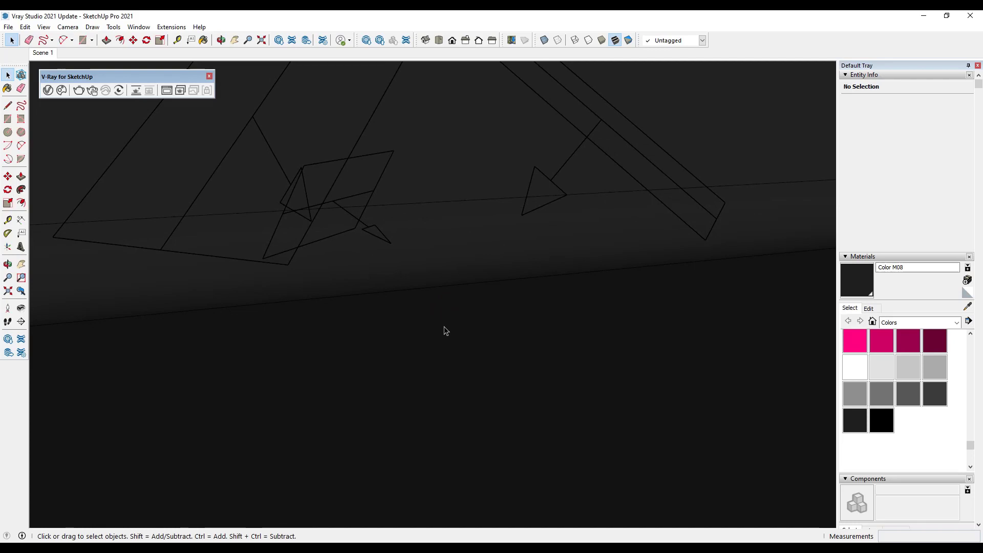
Open the Chaos Cosmos browser in SketchUp, return from the furniture models to its home page, and view the available asset types
click(62, 91)
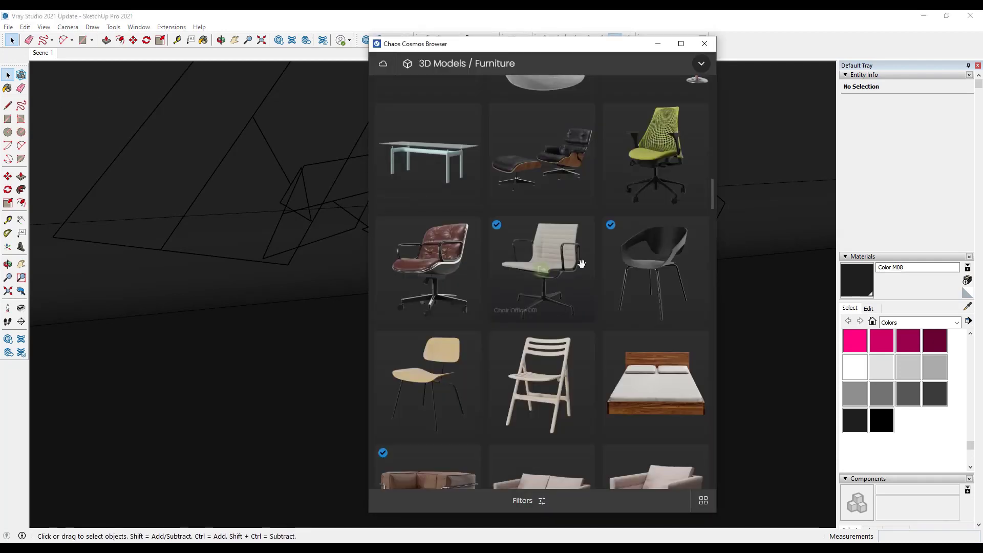
scroll(584, 264, up, 10)
scroll(518, 176, up, 2)
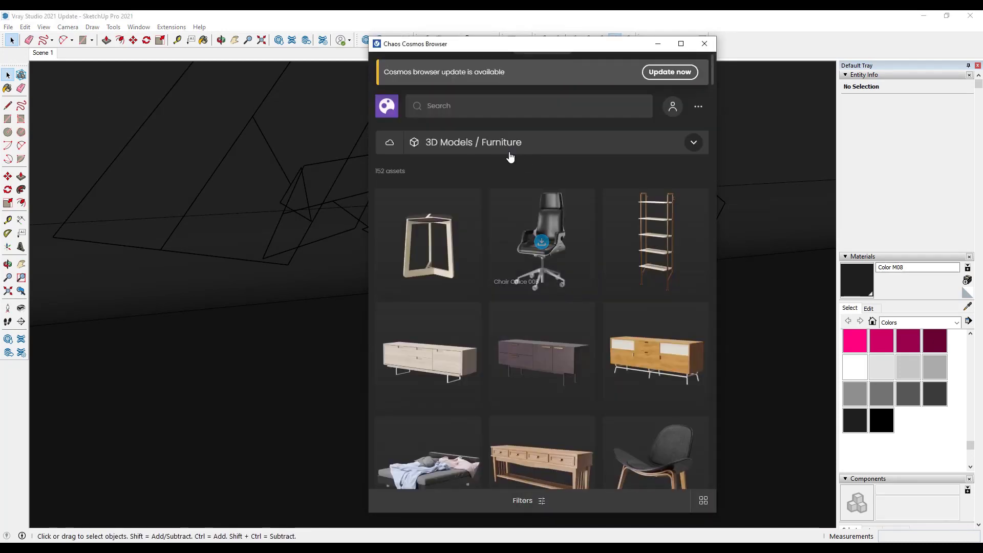
click(387, 108)
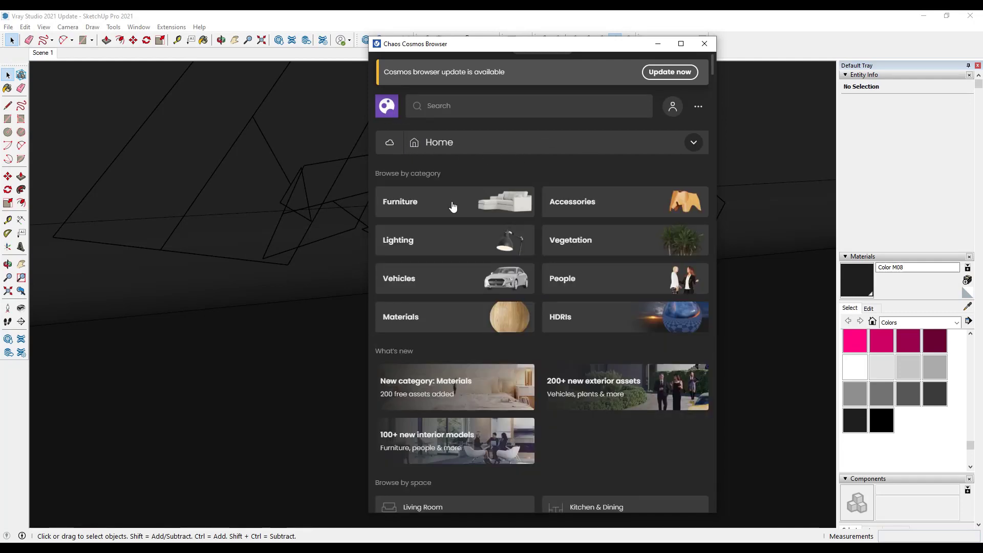
click(693, 144)
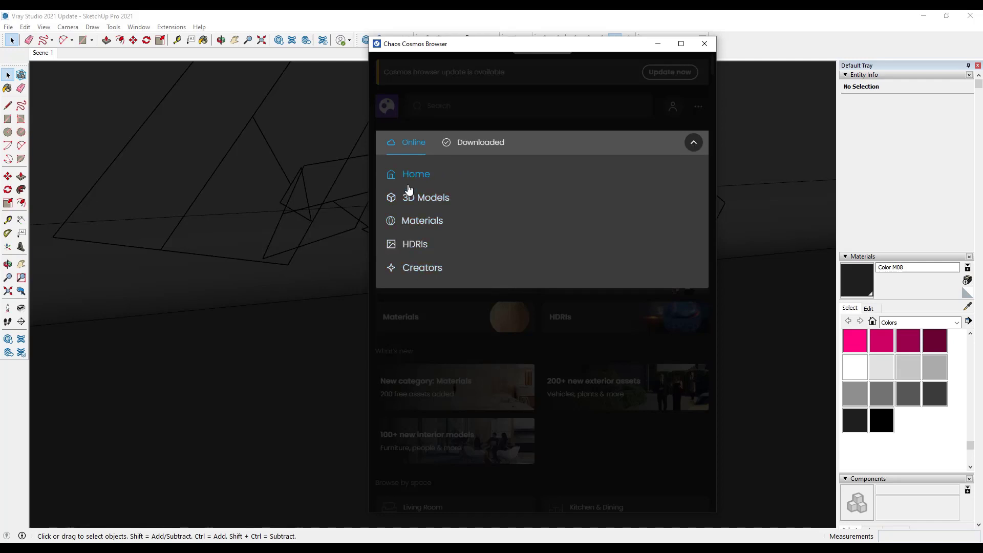
click(619, 436)
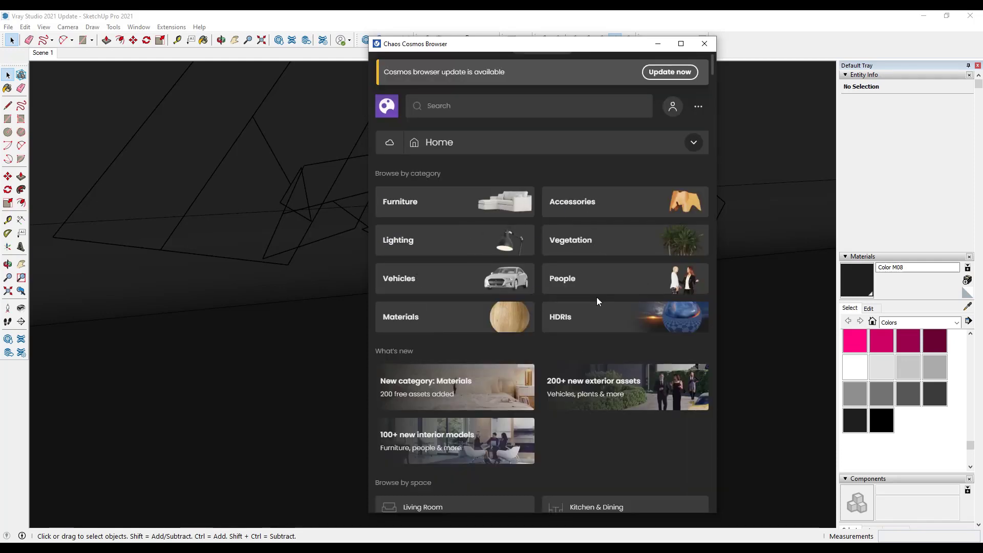
Show all downloaded Cosmos assets and look through them, including the import options of Concrete Panel 04 200cm
click(693, 143)
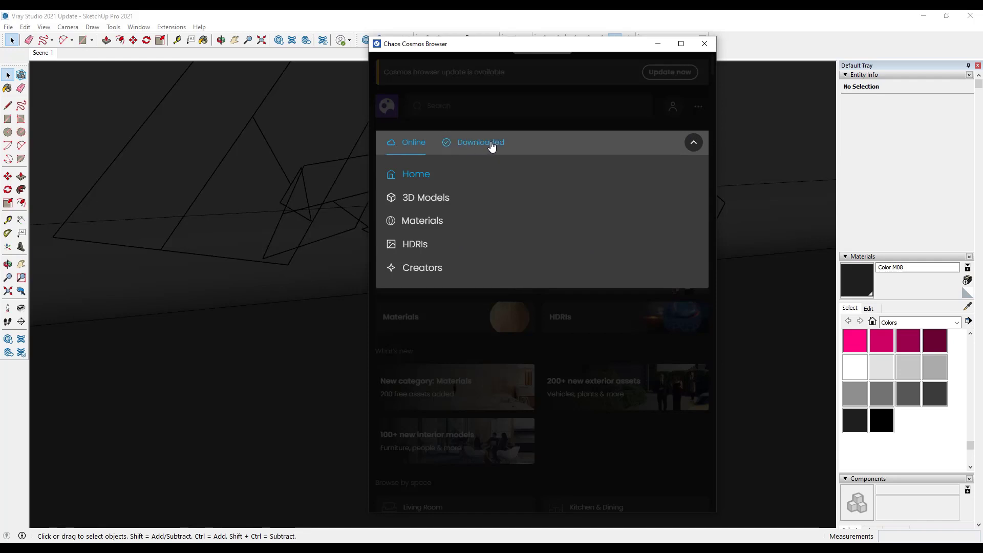
click(492, 146)
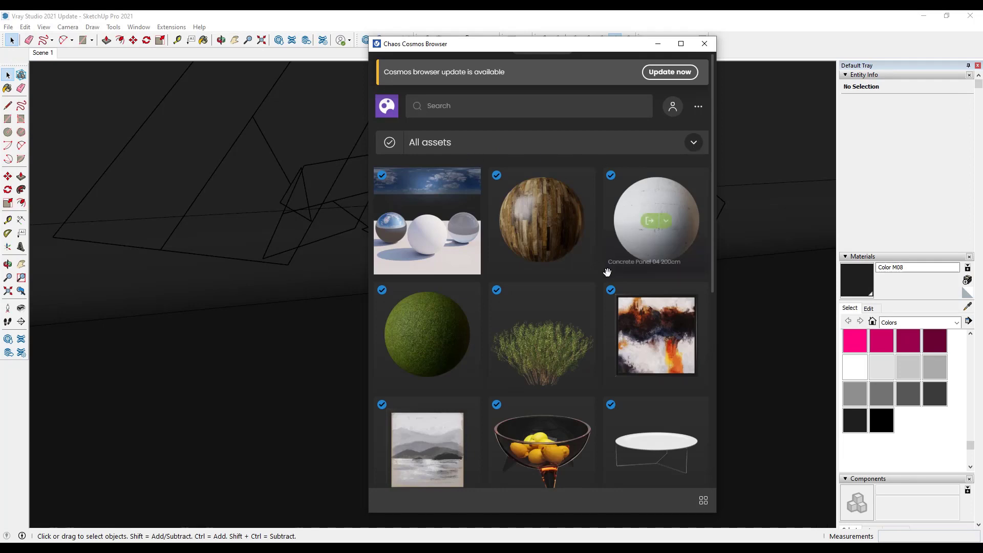
scroll(607, 282, down, 3)
scroll(600, 303, down, 3)
scroll(600, 304, up, 6)
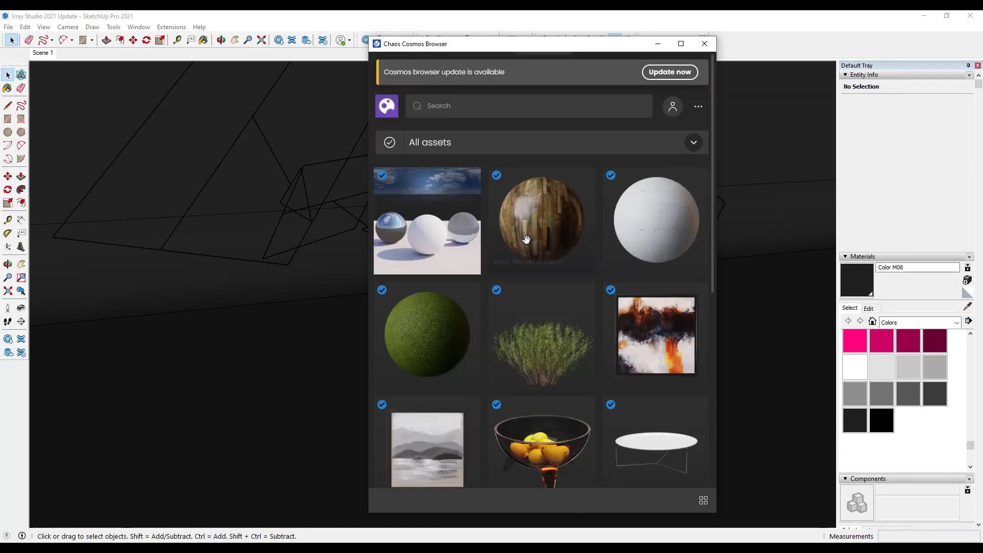
mouse_move(672, 229)
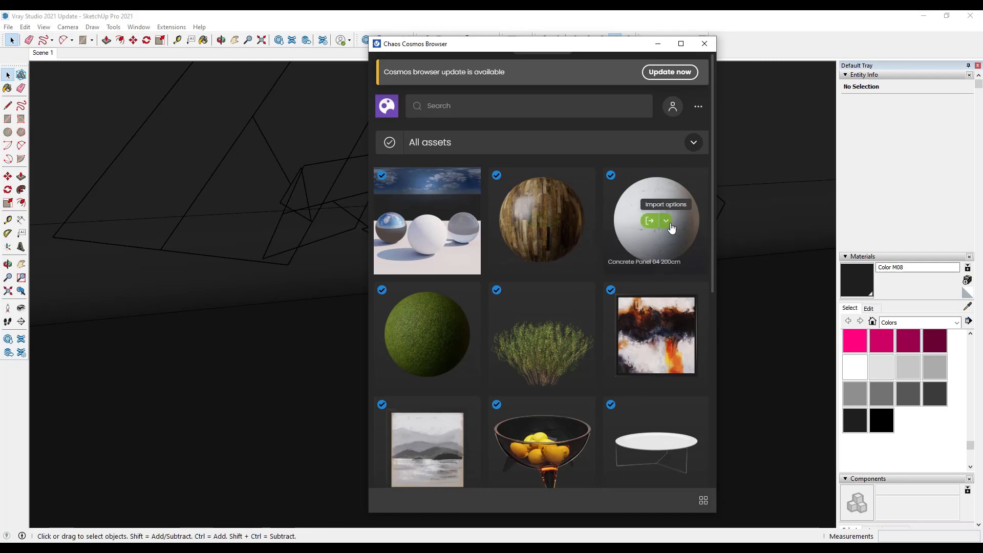
Return to the online Cosmos library and open its Furniture category
click(694, 143)
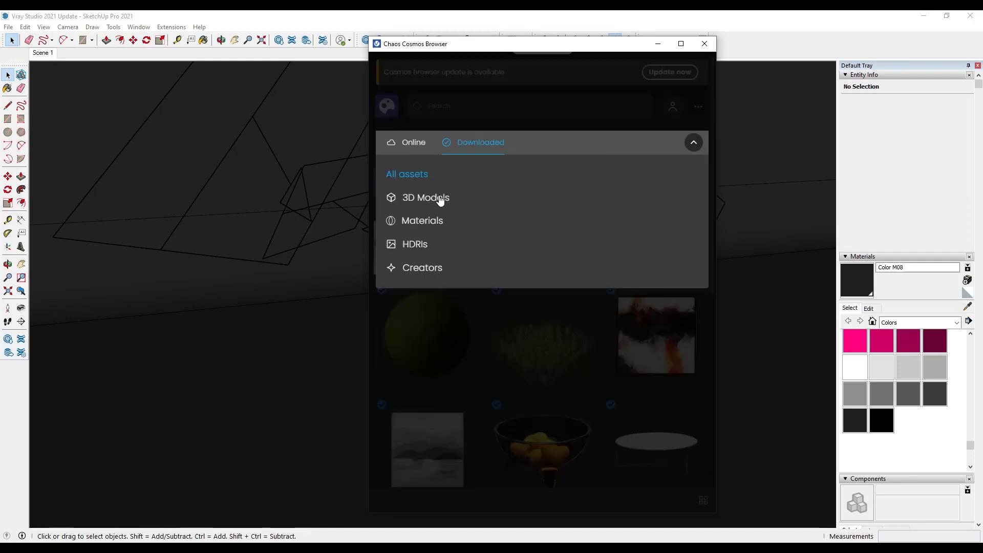
click(408, 146)
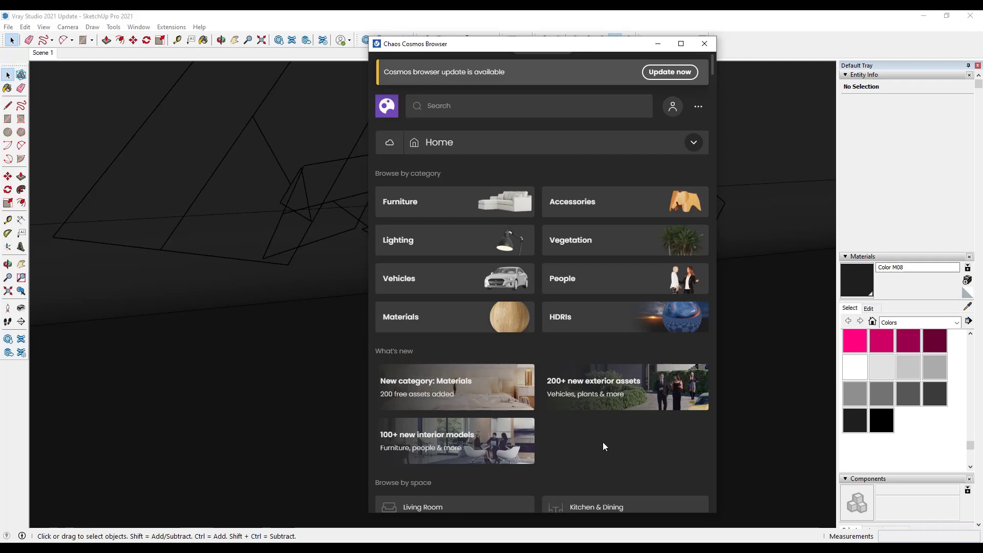
click(502, 205)
mouse_move(507, 220)
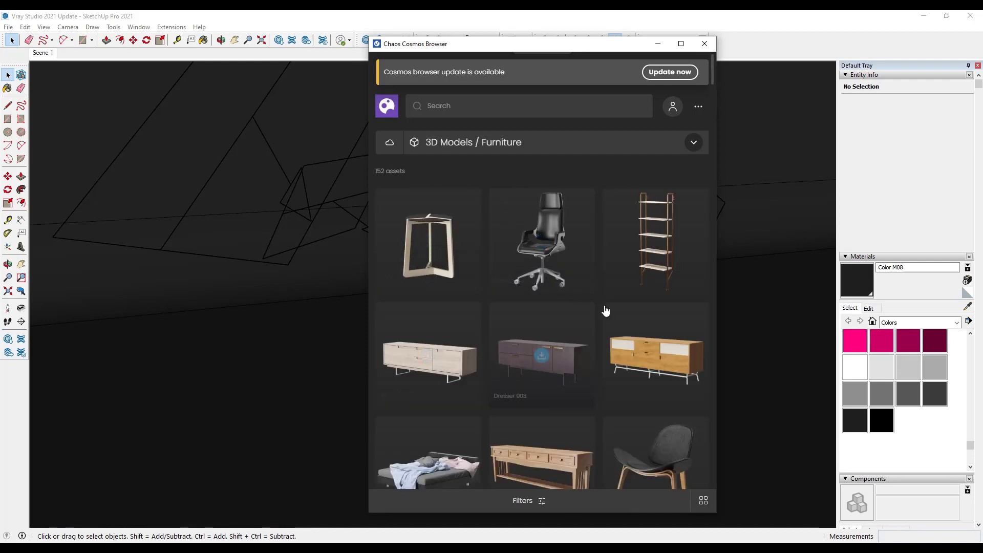
Find Chair Office 001 among the furniture models, import it, and place it on the dark studio floor
scroll(579, 306, down, 1)
scroll(579, 307, down, 10)
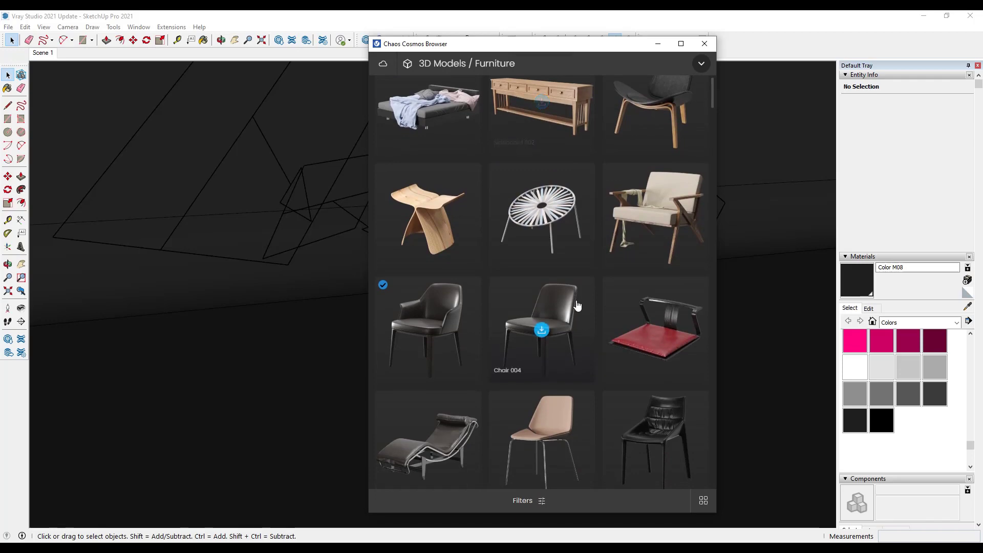
scroll(577, 307, down, 5)
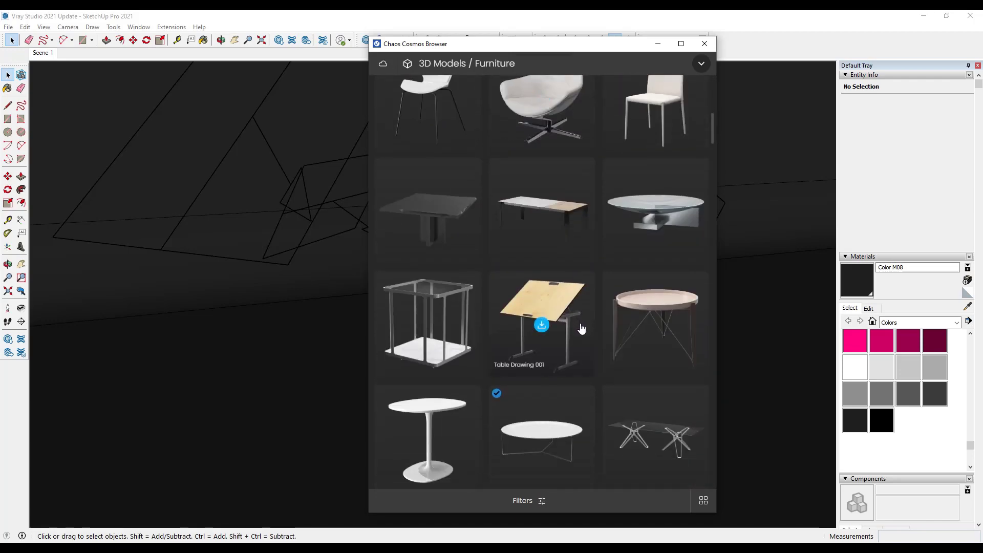
scroll(578, 317, down, 5)
scroll(581, 328, down, 3)
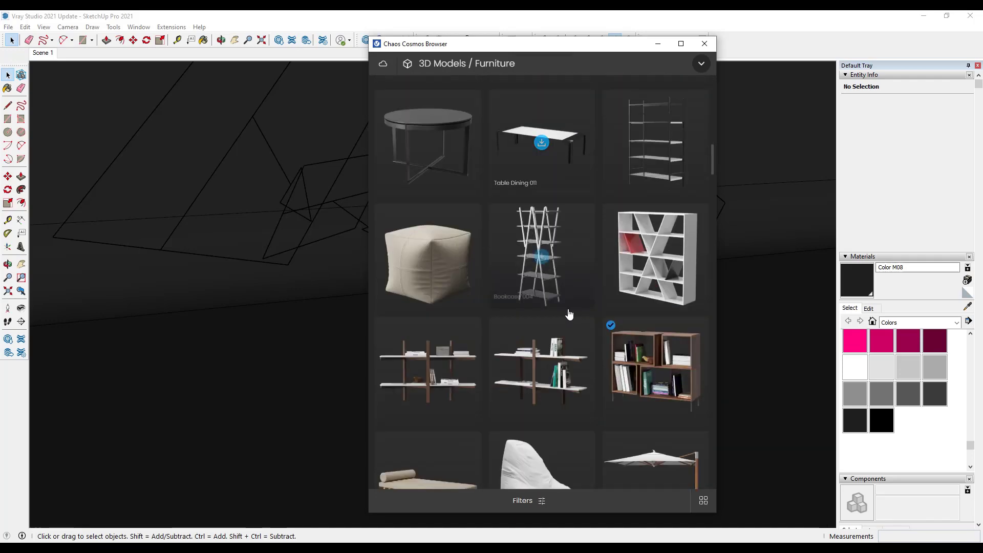
scroll(539, 296, down, 5)
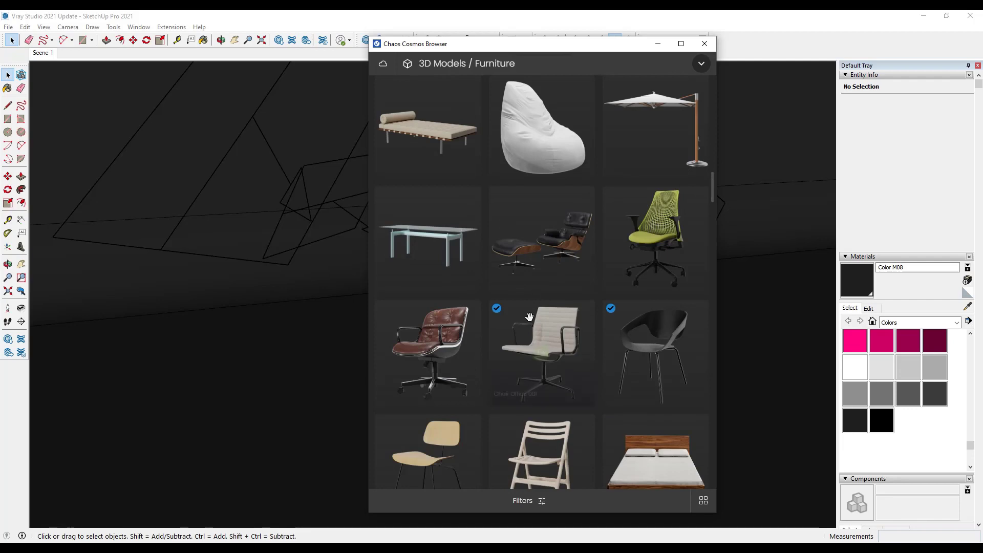
scroll(538, 300, down, 1)
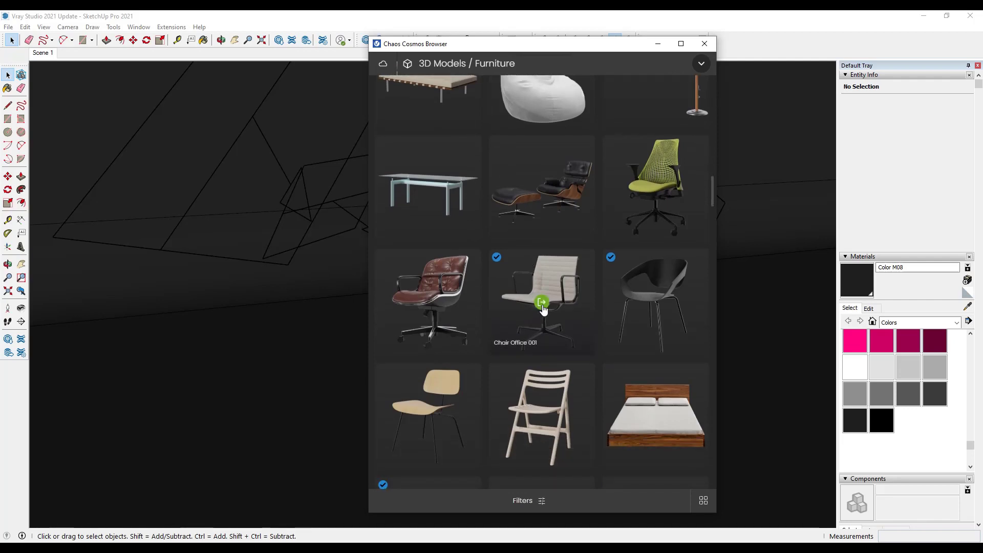
click(542, 304)
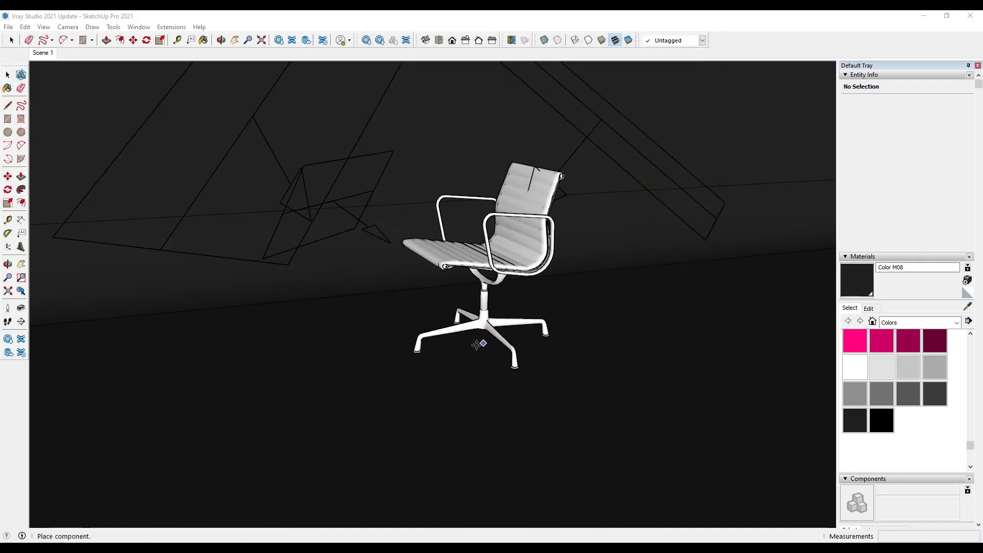
click(441, 397)
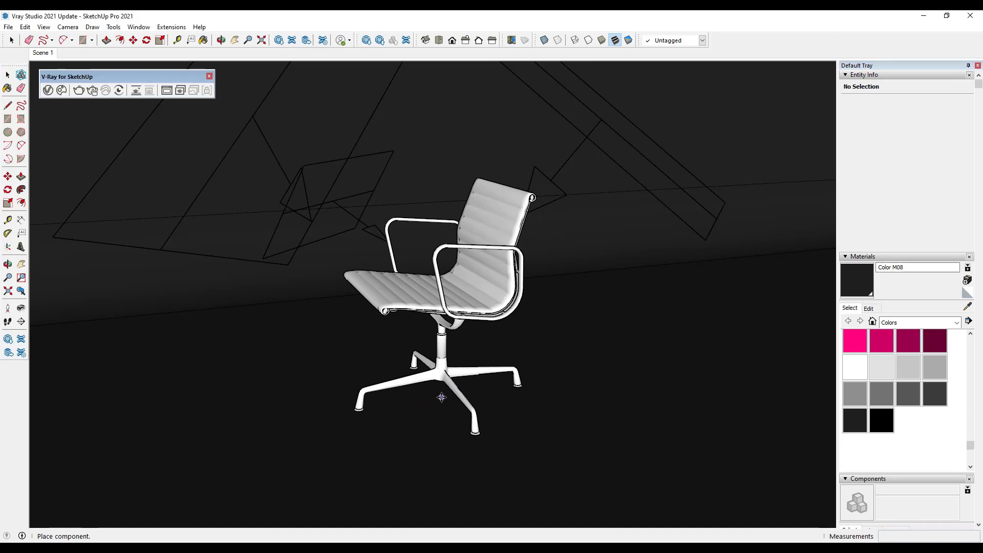
key(Escape)
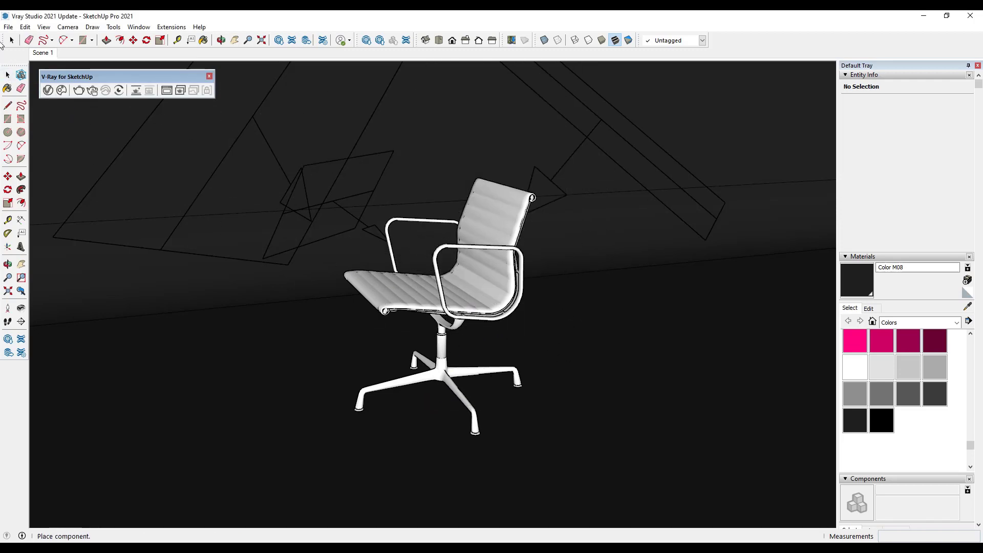
Rotate the Chair Office 001 component about its vertical axis so that its seat faces the opposite side of the studio
middle_drag(533, 285, 496, 276)
click(491, 256)
key(m)
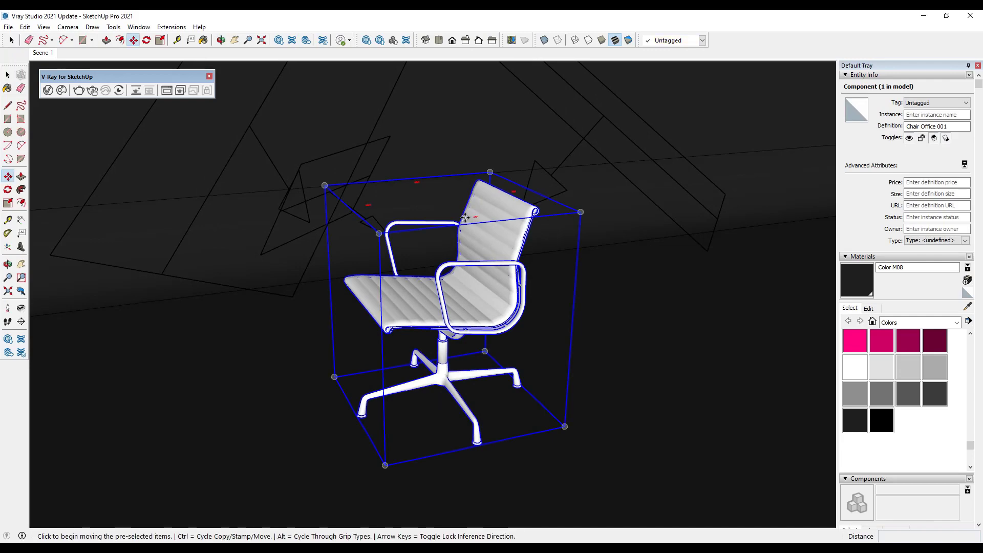
click(480, 221)
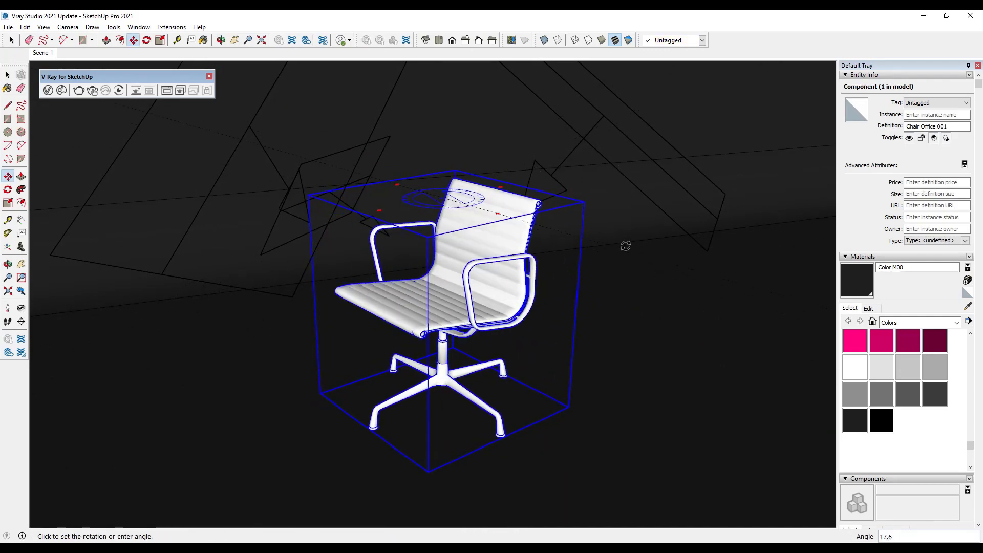
click(626, 238)
key(space)
Examine the office chair's geometry up close from several angles and distances
scroll(445, 376, up, 5)
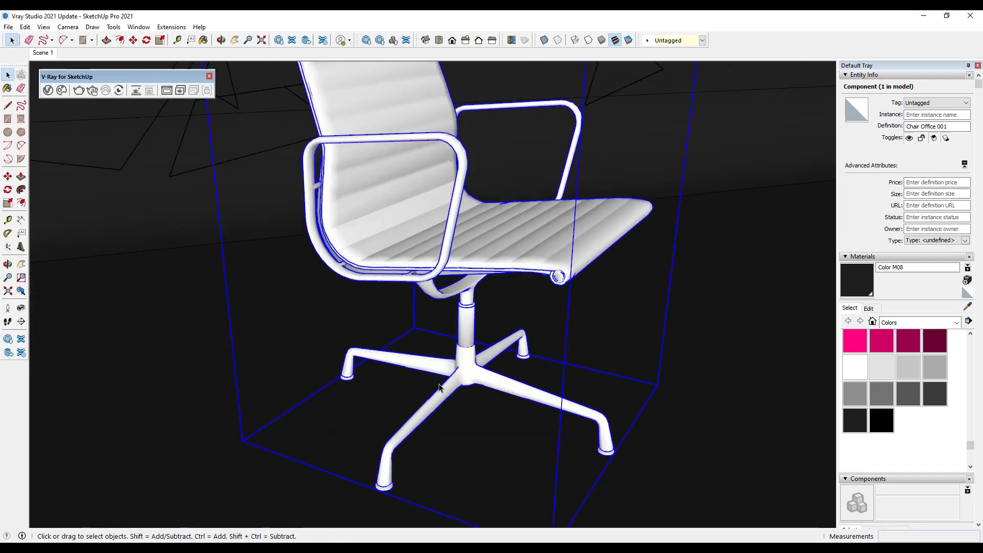
middle_drag(465, 341, 486, 322)
scroll(479, 325, down, 3)
scroll(479, 324, down, 3)
scroll(533, 281, up, 3)
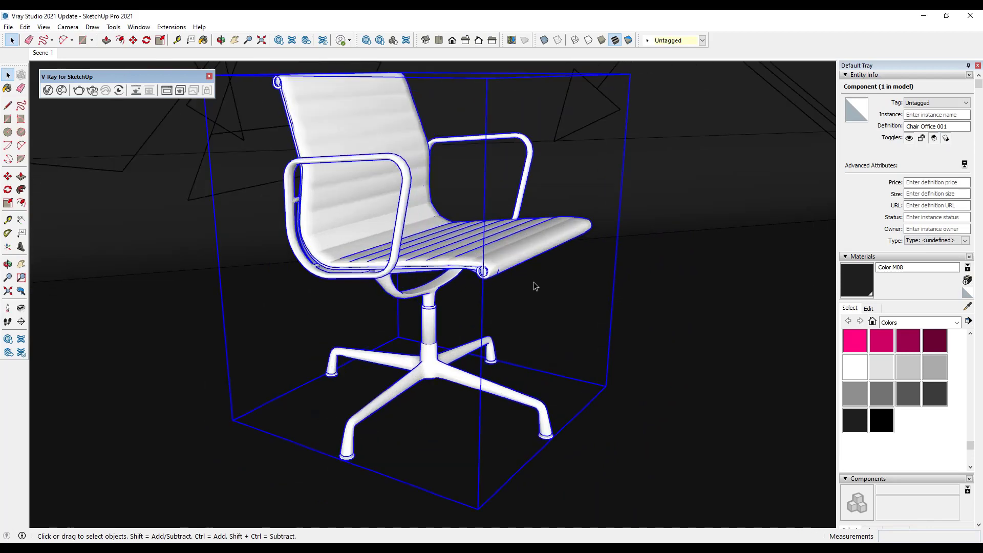
scroll(434, 155, down, 1)
scroll(398, 149, up, 1)
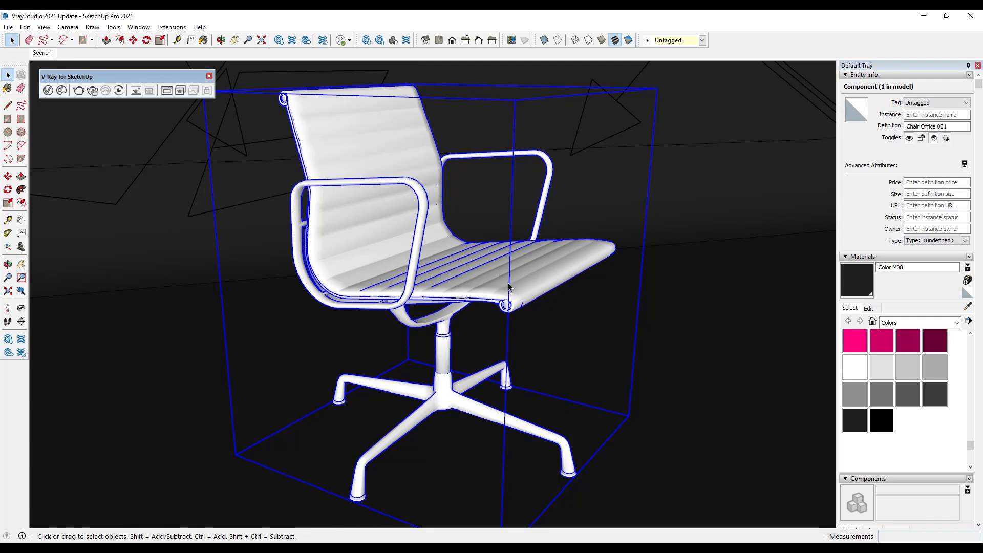
middle_drag(506, 285, 455, 269)
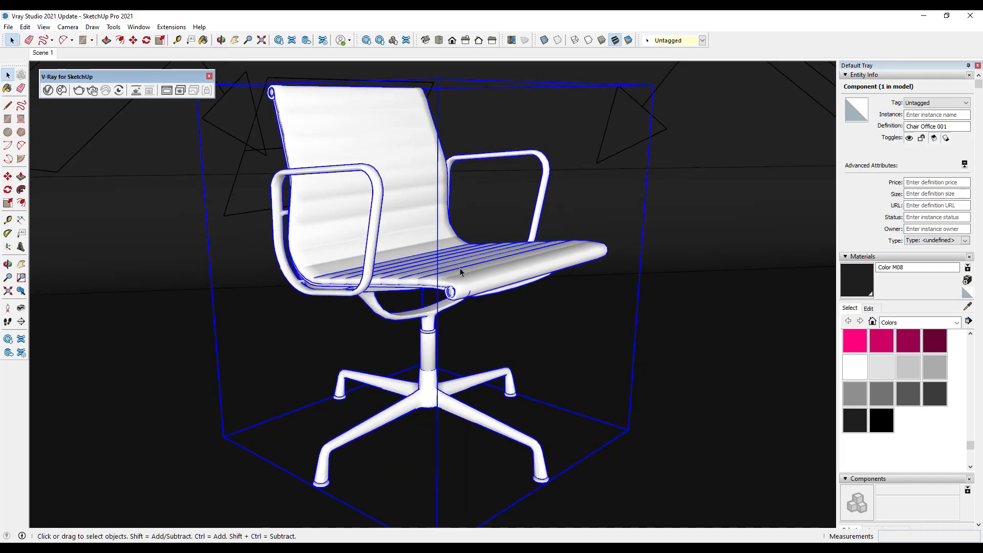
Open the chair component to inspect the mesh of its seat and backrest, and close it again
double_click(460, 269)
click(460, 268)
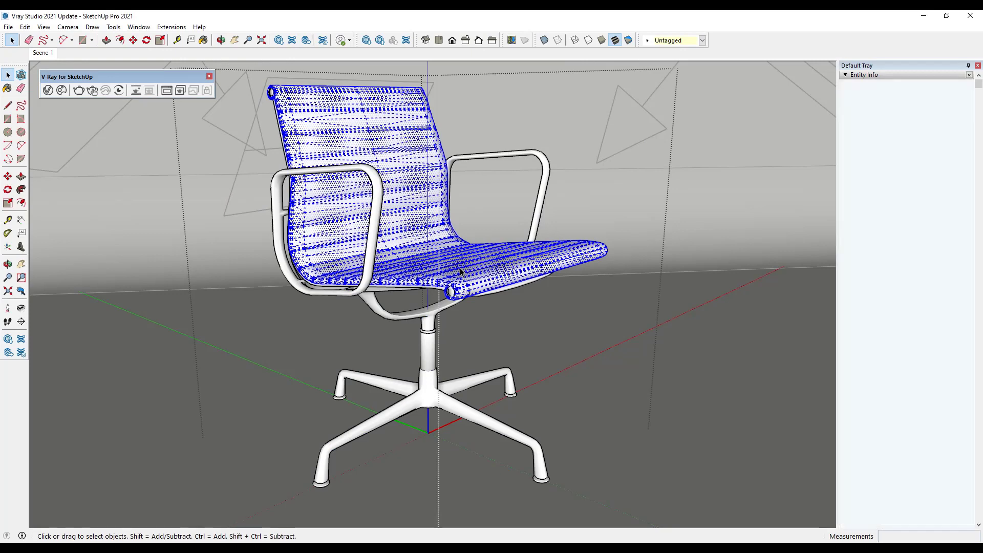
click(585, 348)
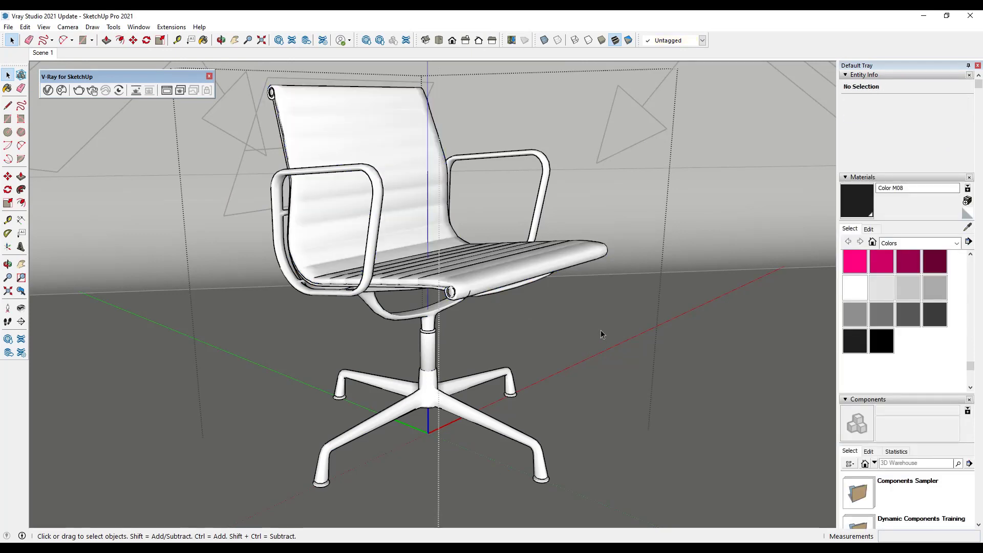
key(Escape)
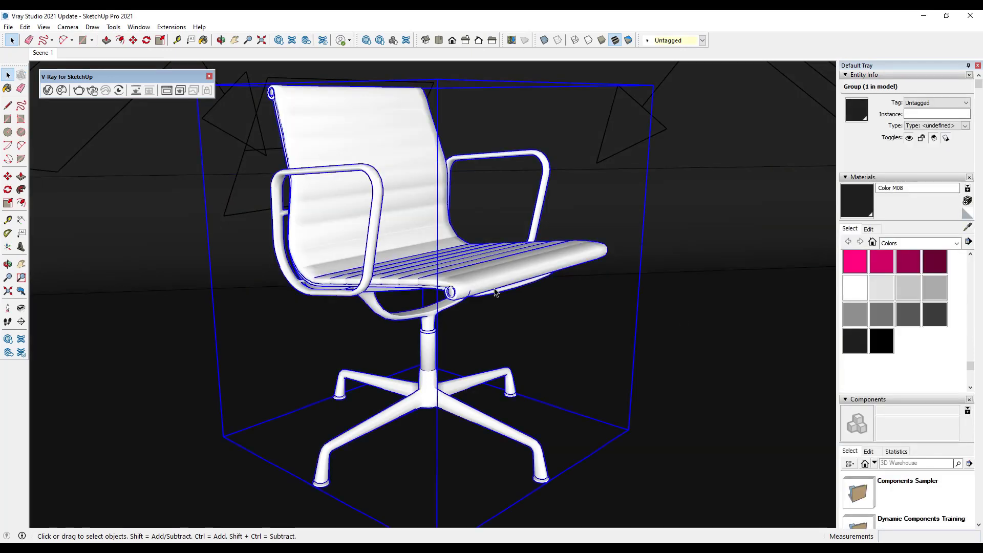
Frame the office chair for a close-up, view its V-Ray render, and restore the frame buffer to a smaller window
scroll(486, 286, down, 3)
scroll(485, 285, up, 2)
mouse_move(488, 288)
middle_down()
mouse_move(529, 279)
mouse_move(474, 298)
middle_up()
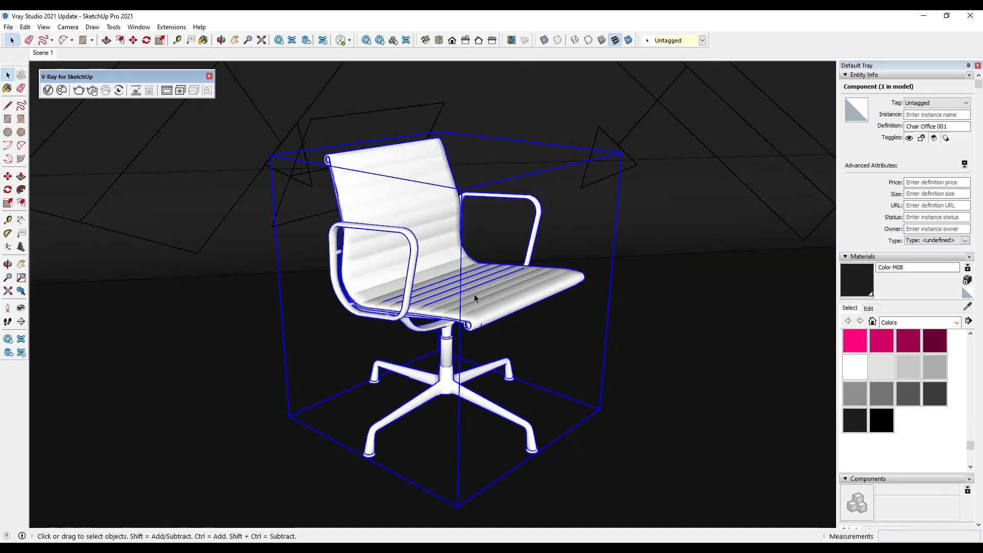
scroll(447, 327, up, 1)
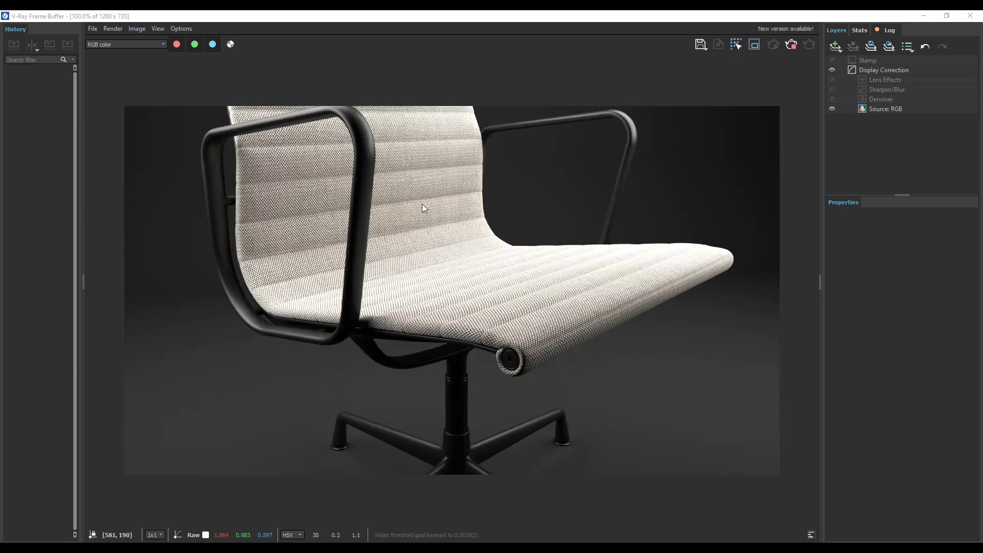
double_click(511, 15)
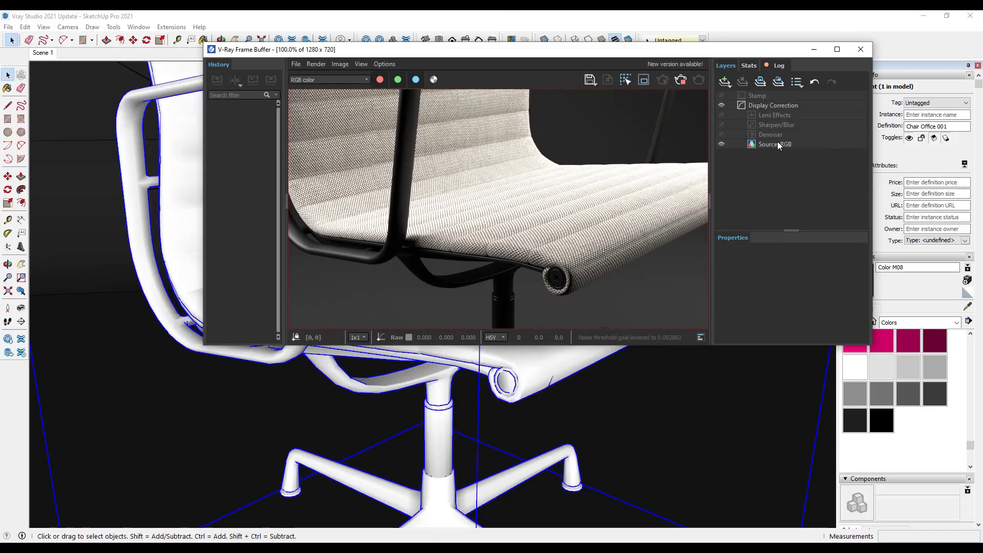
Switch back to the SketchUp model and view the placed office chair's plain viewport appearance for comparison with its render
key(alt+Tab)
scroll(508, 298, down, 2)
scroll(510, 288, up, 2)
scroll(509, 281, down, 5)
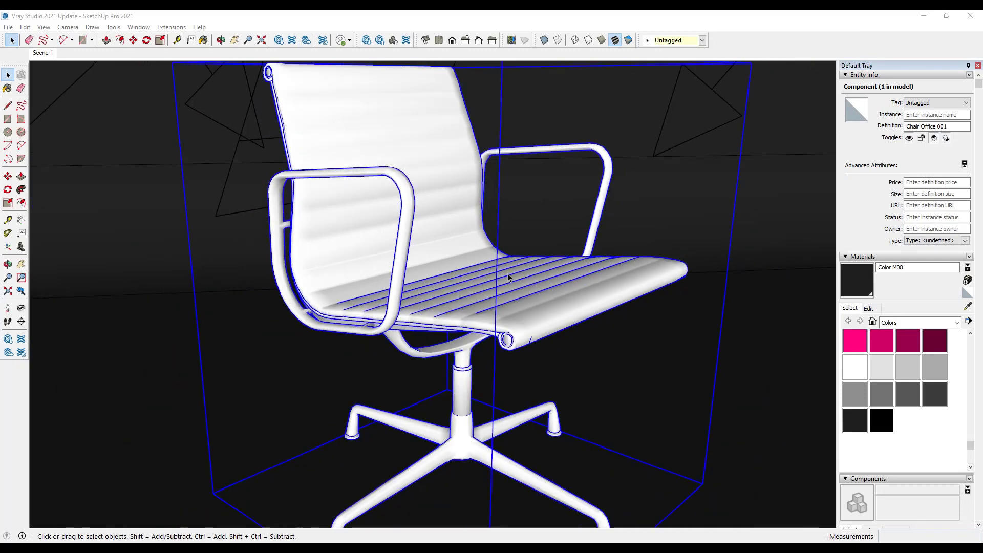
scroll(521, 278, up, 4)
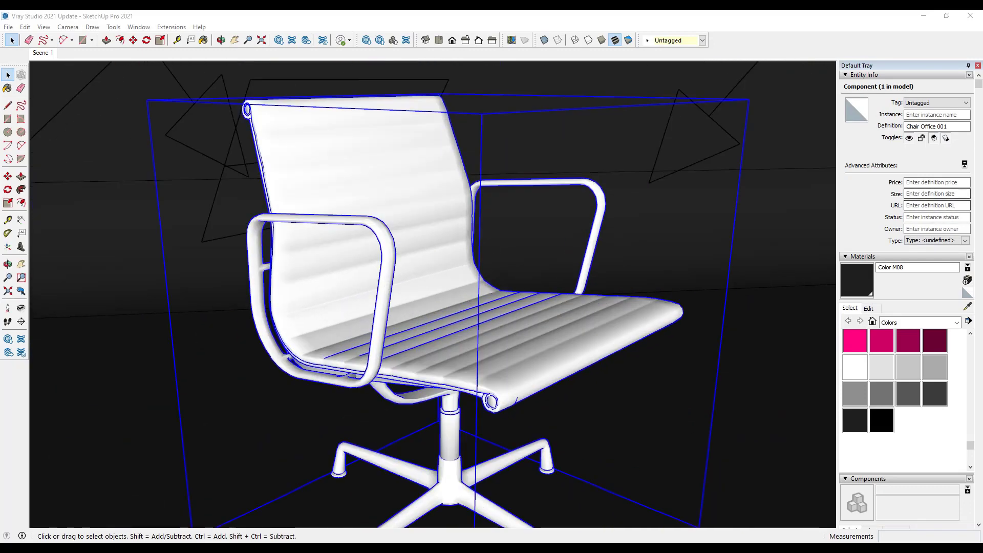
key(alt+Tab)
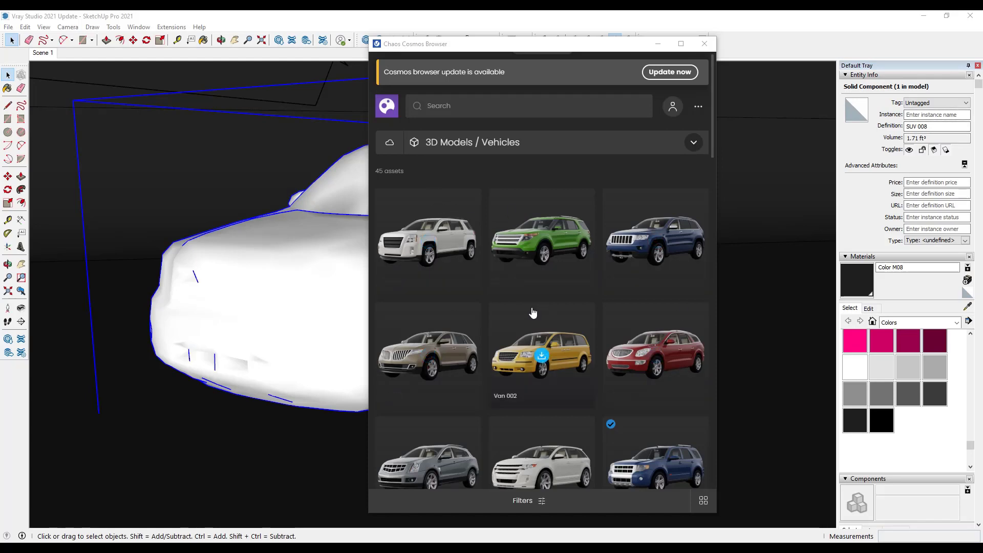
Browse the whole Vehicles category in the Cosmos browser, then open the asset request form and close it without submitting
scroll(522, 292, down, 5)
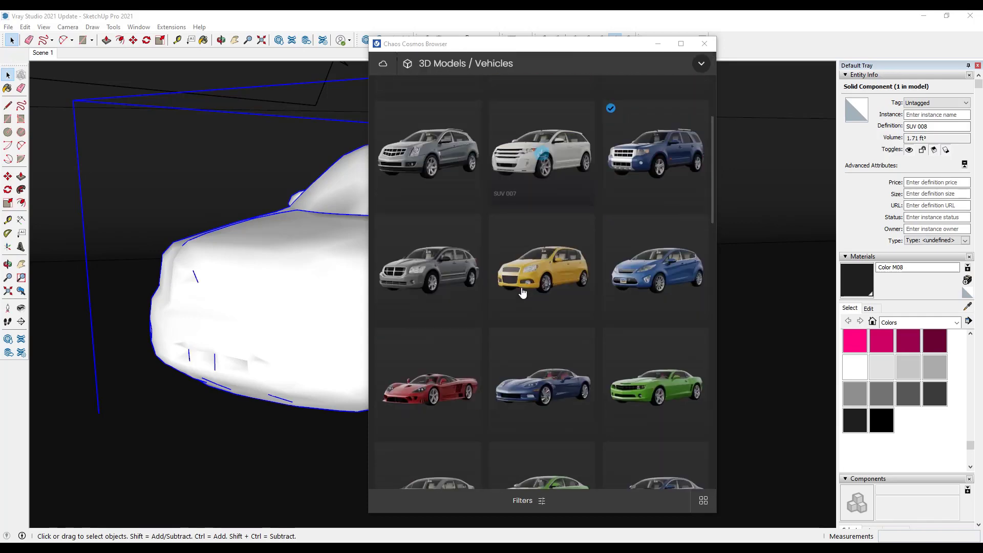
scroll(525, 307, down, 3)
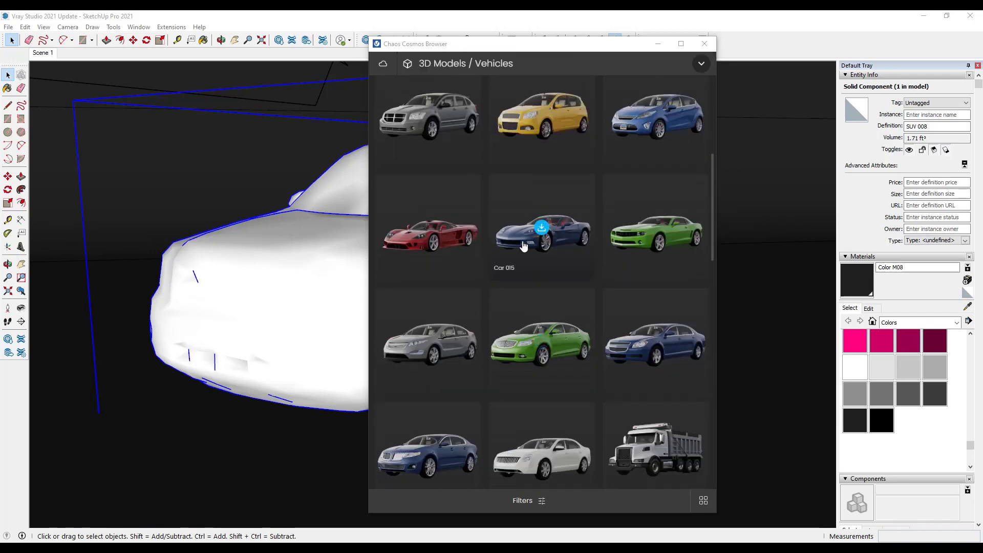
scroll(523, 246, down, 5)
scroll(640, 225, down, 6)
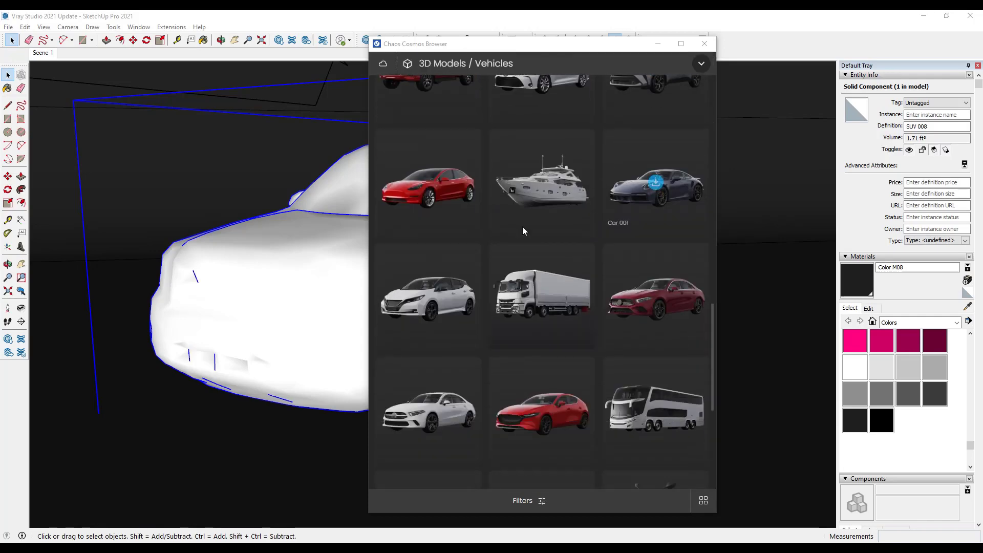
scroll(535, 197, down, 7)
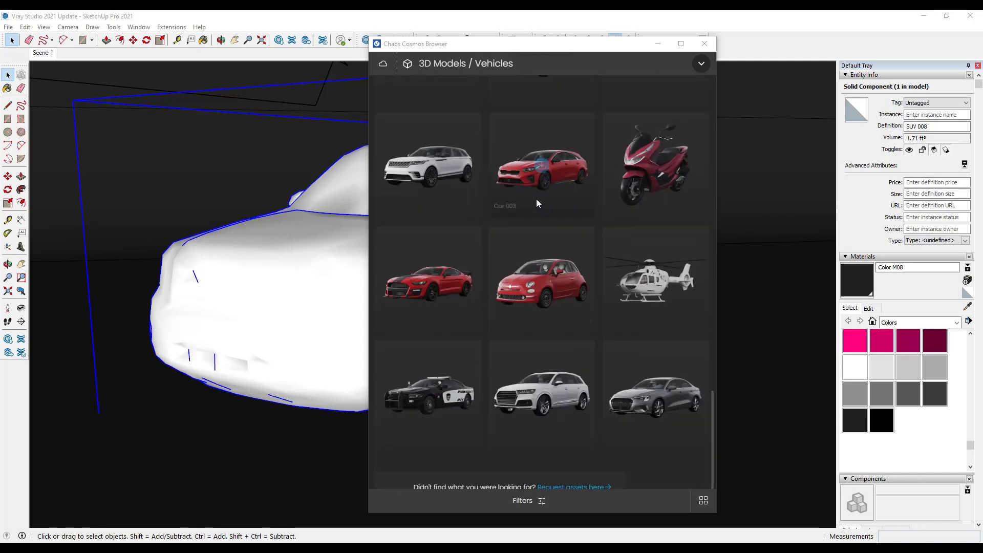
scroll(536, 199, down, 2)
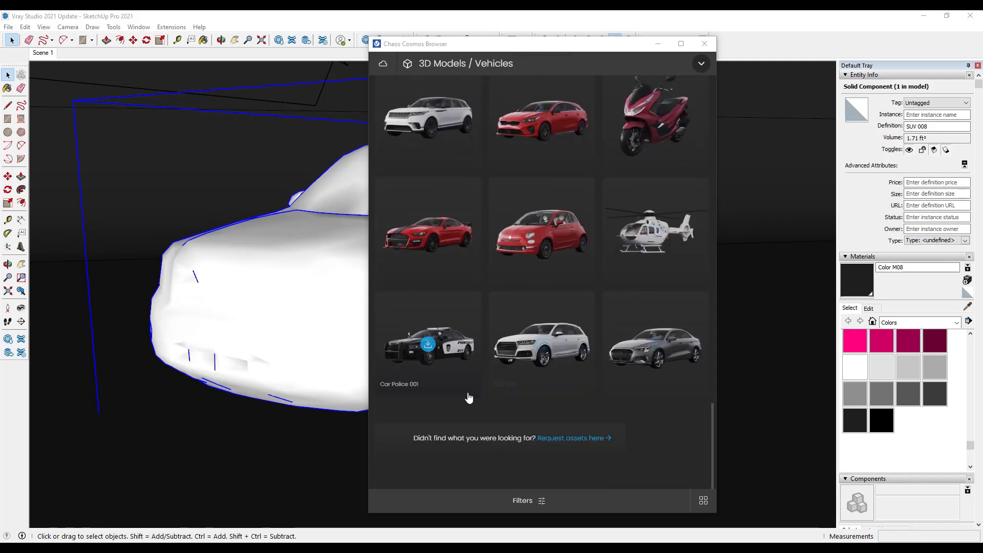
click(565, 439)
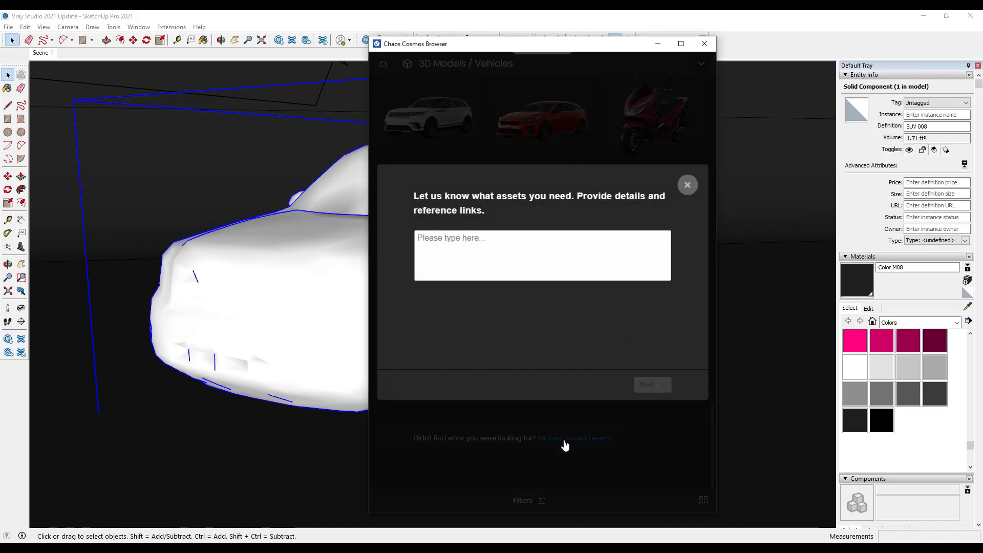
click(688, 186)
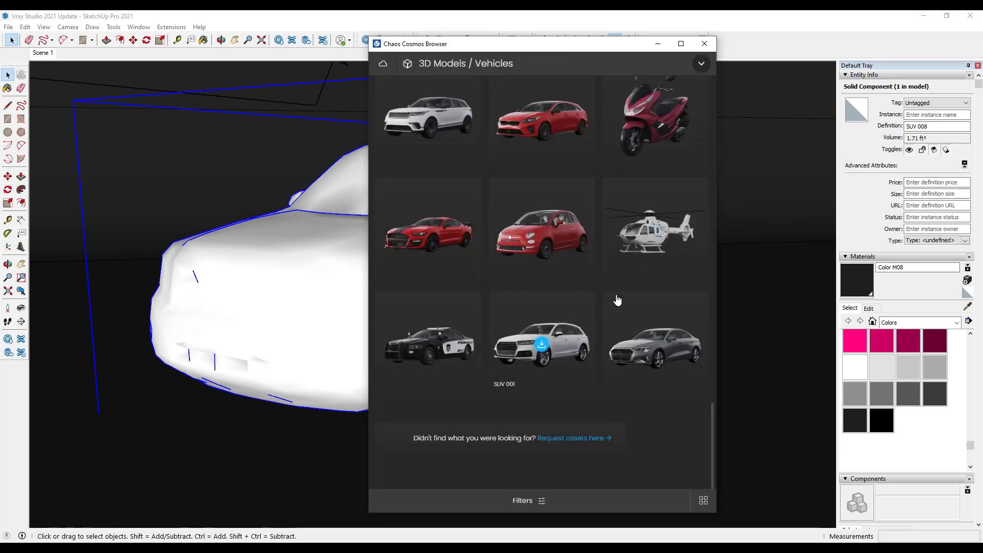
Bring up the V-Ray Frame Buffer, maximize it, and inspect the blue SUV's render at different zoom levels
click(589, 17)
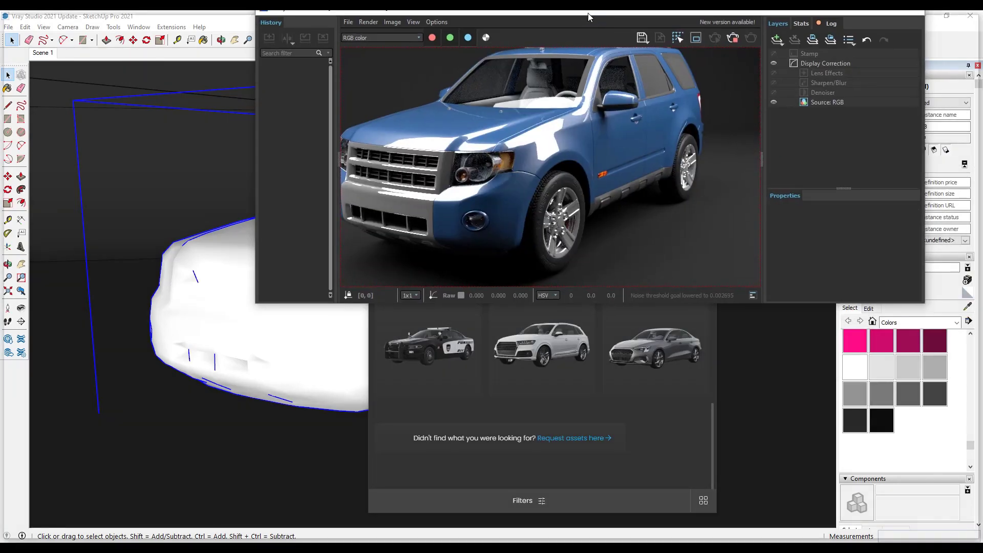
click(876, 7)
drag(622, 41, 130, 101)
click(211, 98)
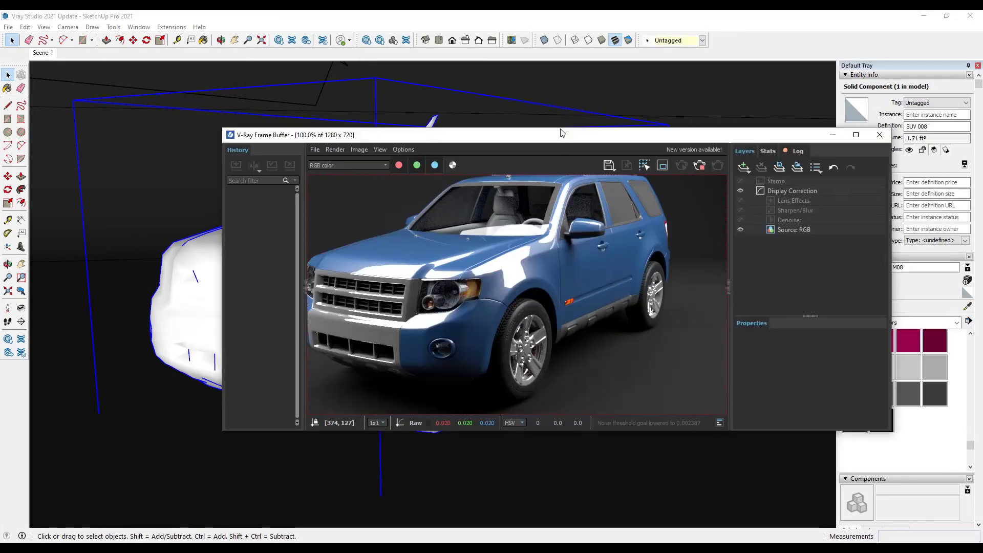
drag(560, 131, 505, 3)
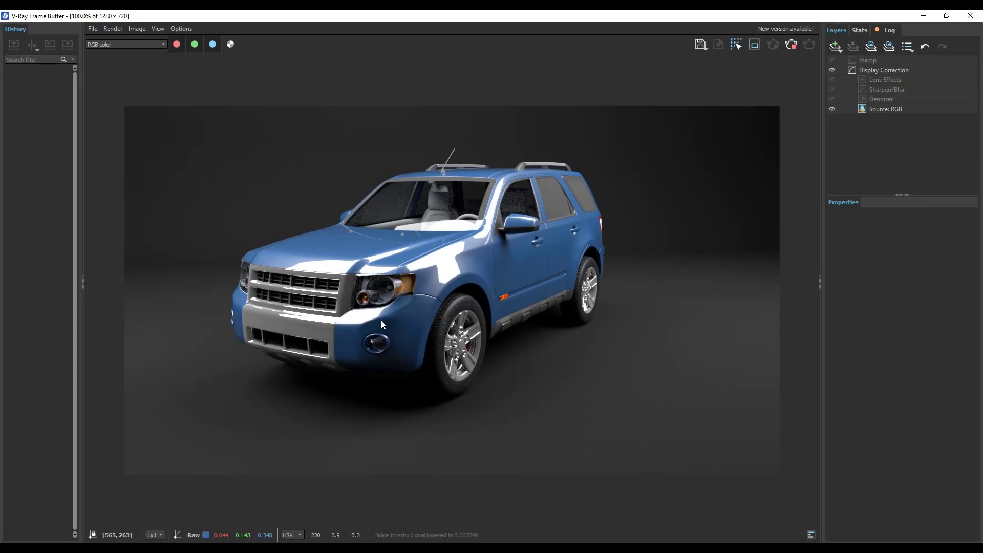
scroll(312, 324, up, 3)
scroll(312, 323, down, 3)
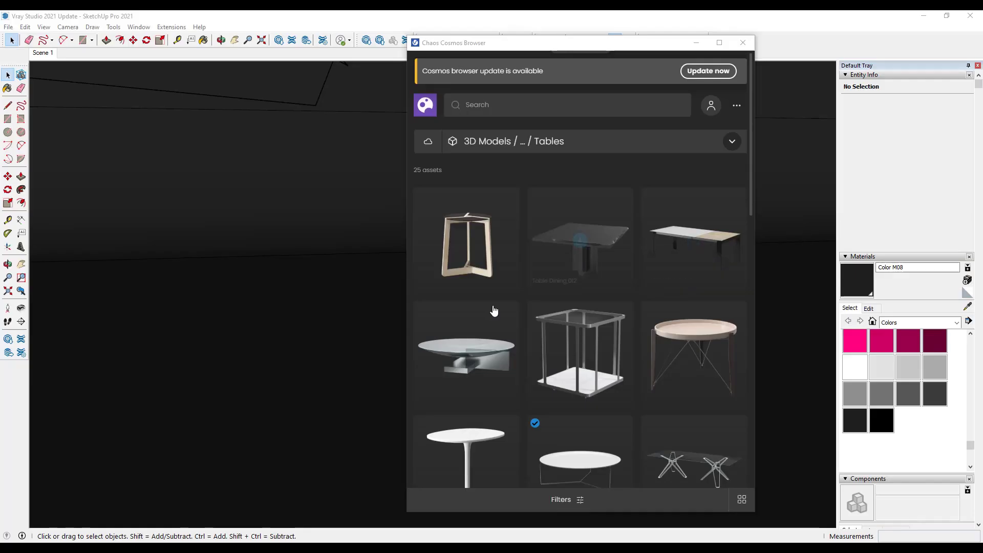
Download Table Coffee 012 from the Cosmos Tables category and place it in the studio scene
click(466, 242)
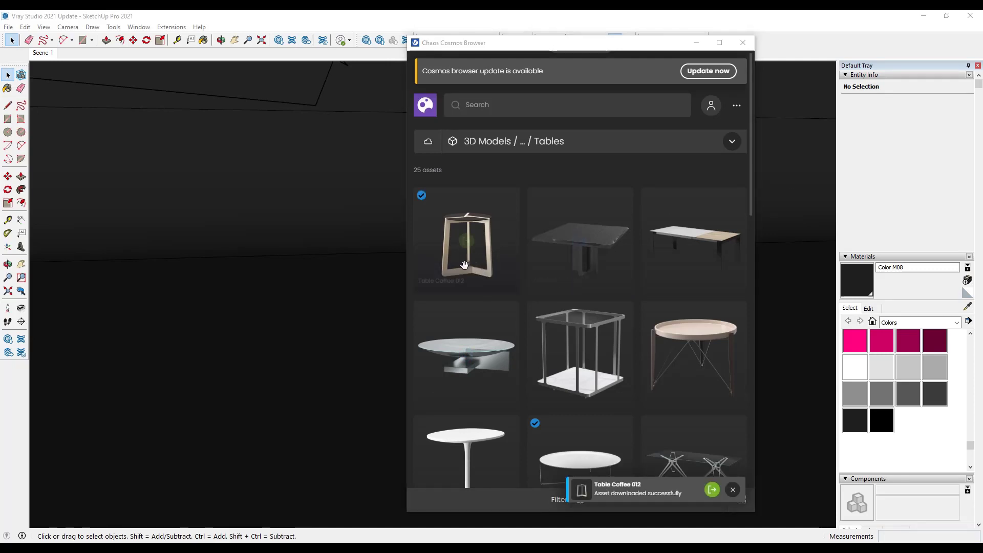
scroll(425, 432, down, 6)
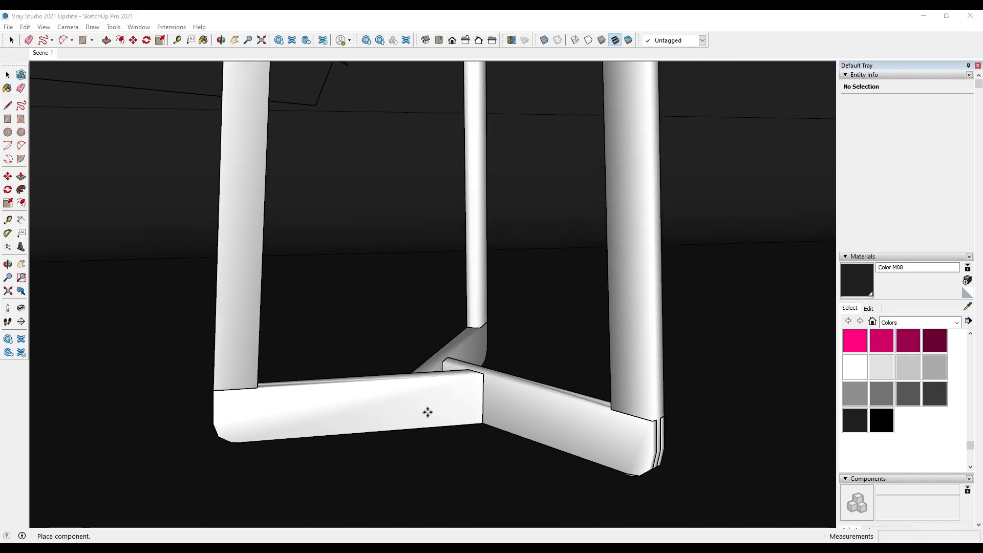
middle_drag(446, 340, 571, 315)
key(Escape)
scroll(579, 307, up, 5)
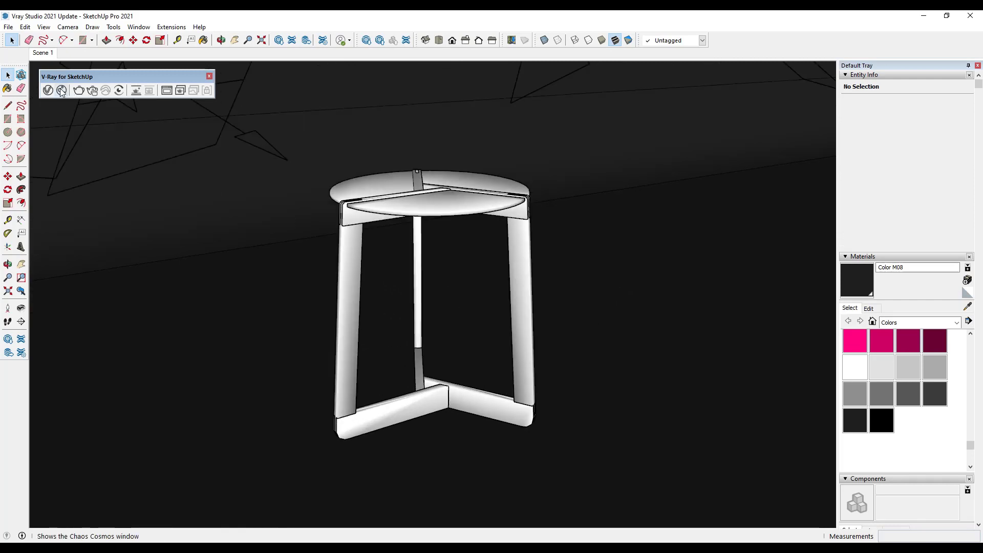
Find the carafe tray with two glasses in the Cosmos Accessories category and place it on top of the coffee table
click(62, 90)
click(477, 147)
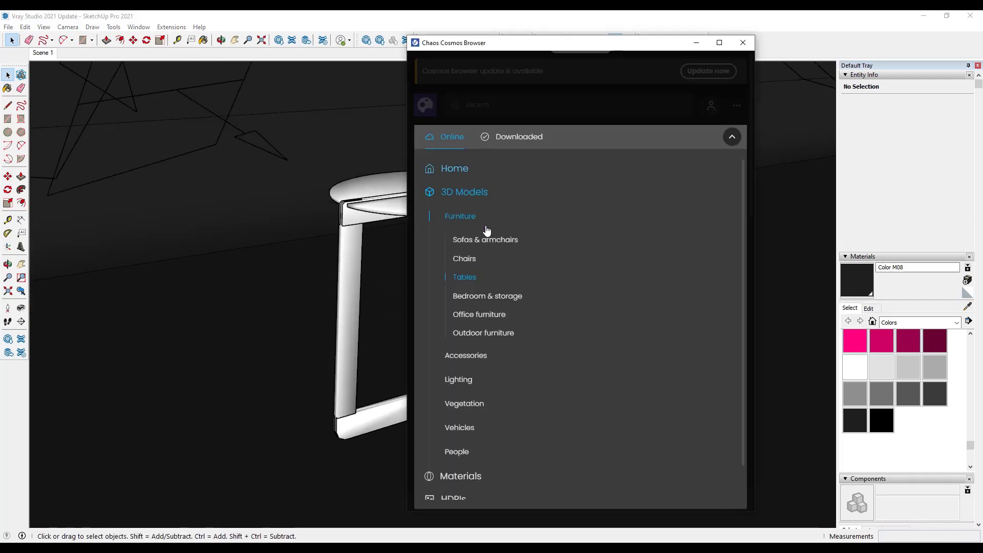
click(472, 359)
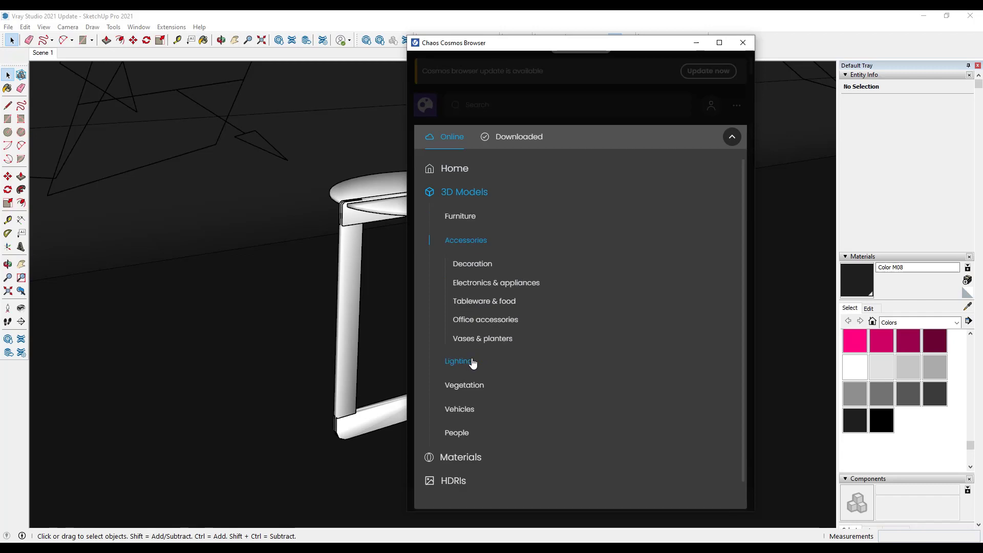
click(425, 105)
scroll(622, 296, down, 3)
scroll(622, 296, down, 5)
scroll(615, 302, down, 3)
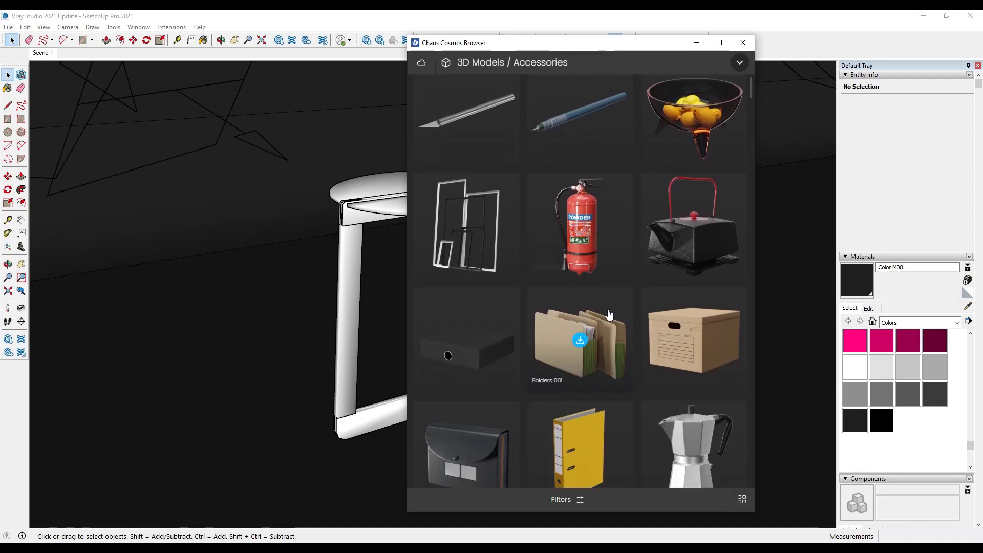
scroll(566, 306, down, 5)
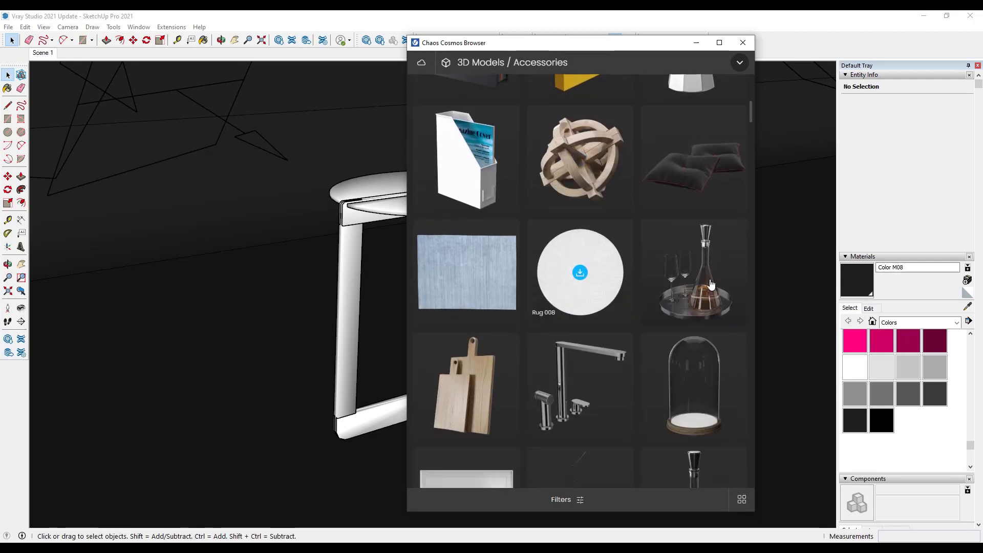
scroll(693, 276, down, 2)
click(694, 221)
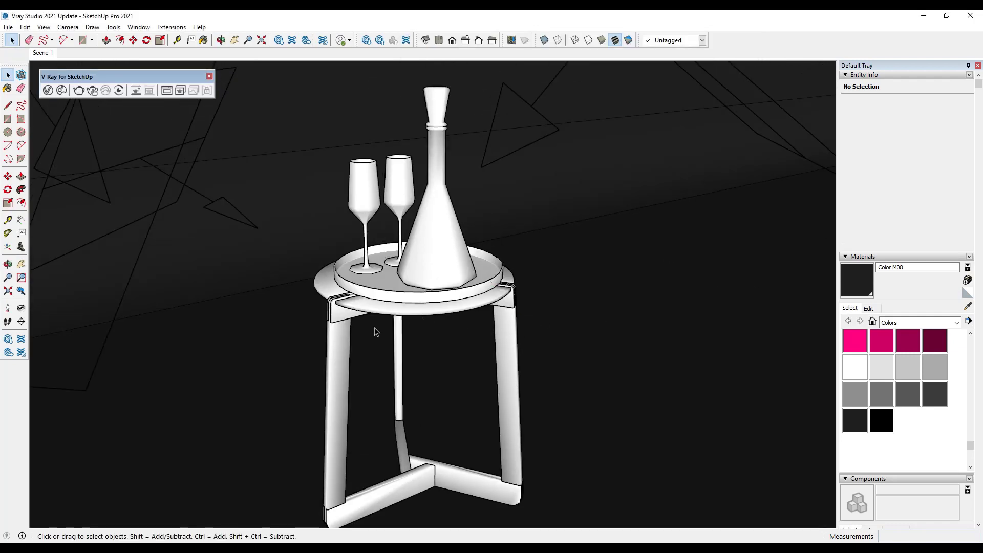
Frame the coffee table with its carafe tray and start an interactive V-Ray render
middle_drag(463, 263, 456, 268)
click(92, 91)
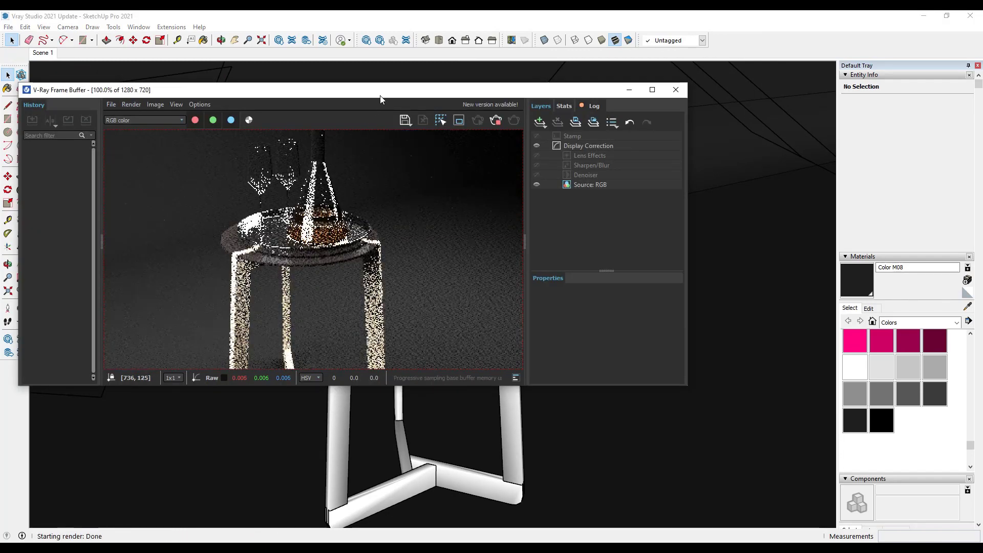
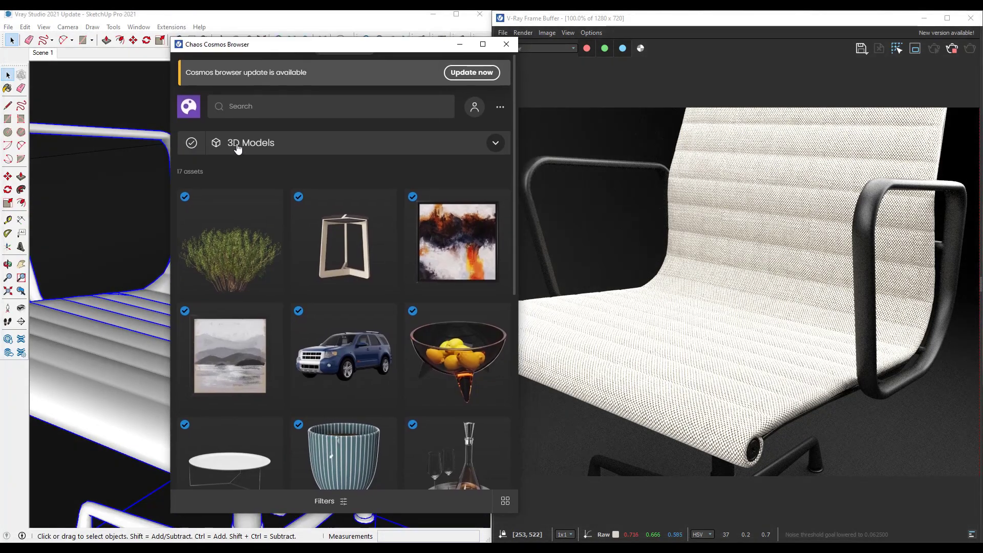
Show only the downloaded materials in the Cosmos browser and import Fabric Patterned 07 8cm into the scene
click(193, 110)
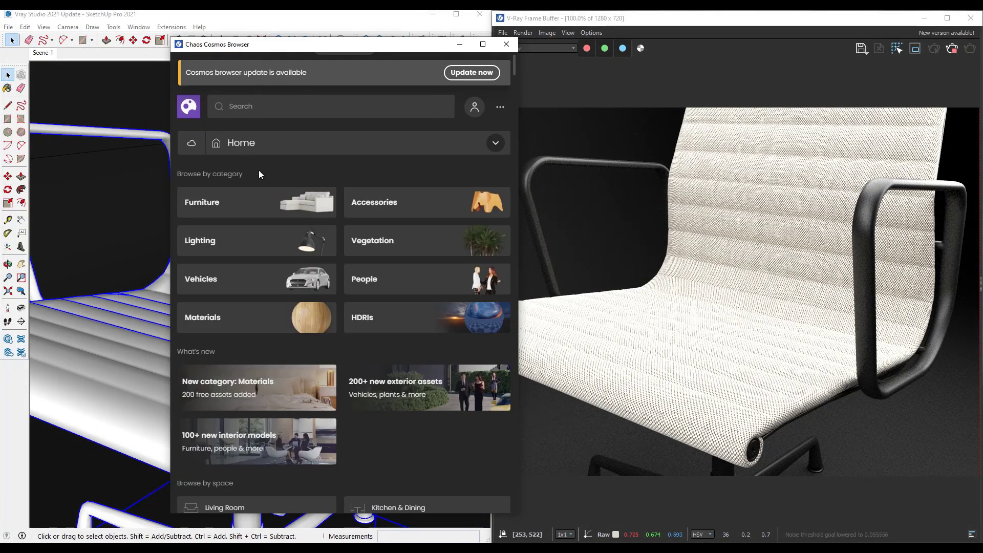
click(258, 317)
click(495, 144)
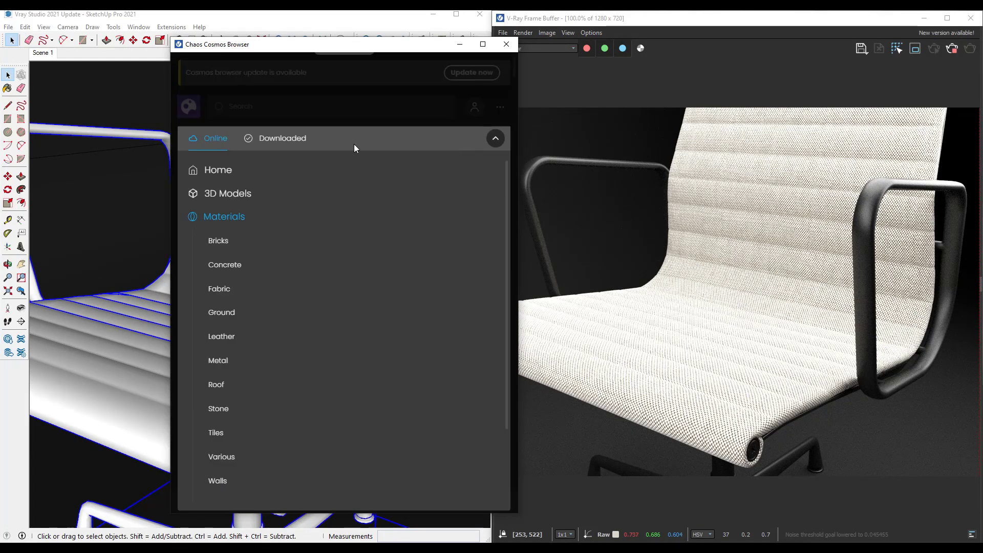
click(276, 141)
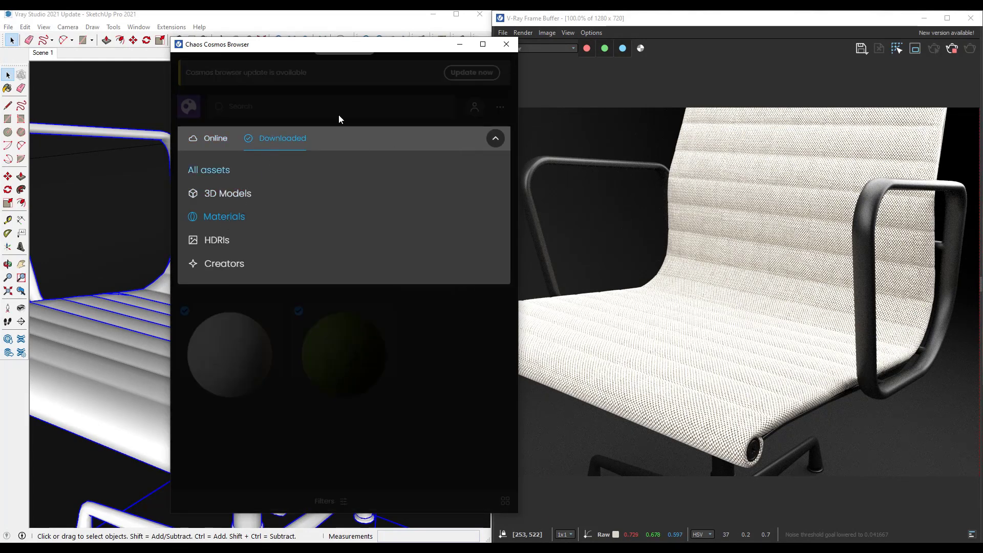
click(464, 122)
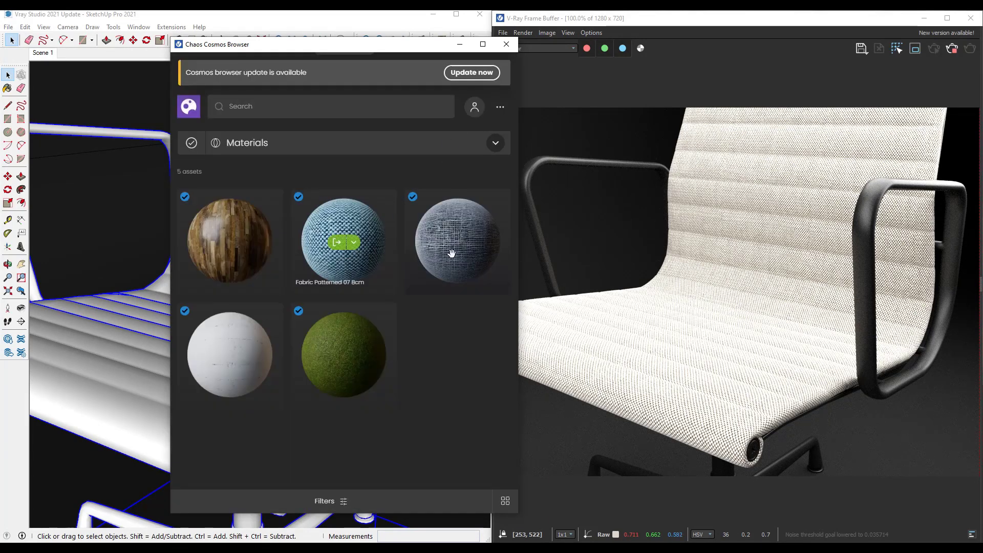
mouse_move(453, 246)
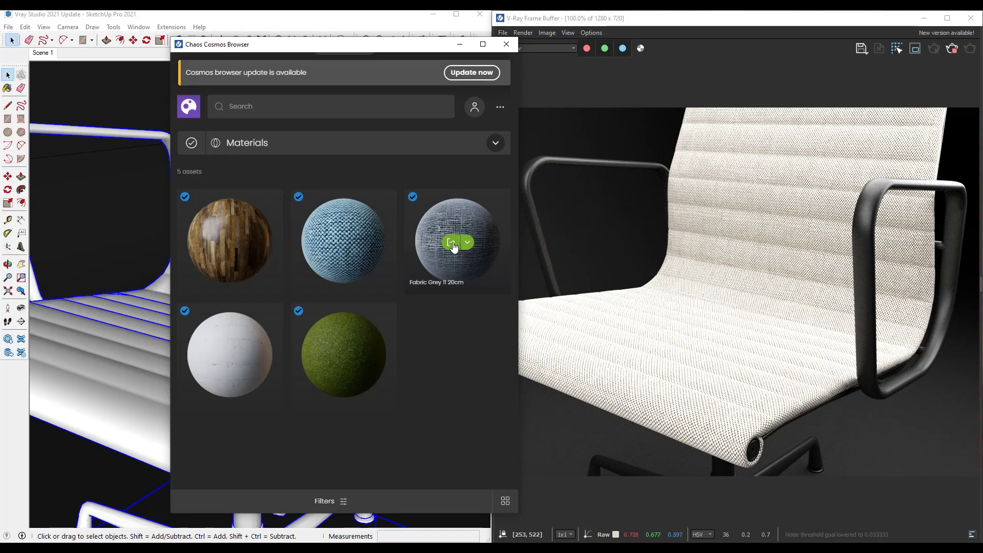
mouse_move(338, 247)
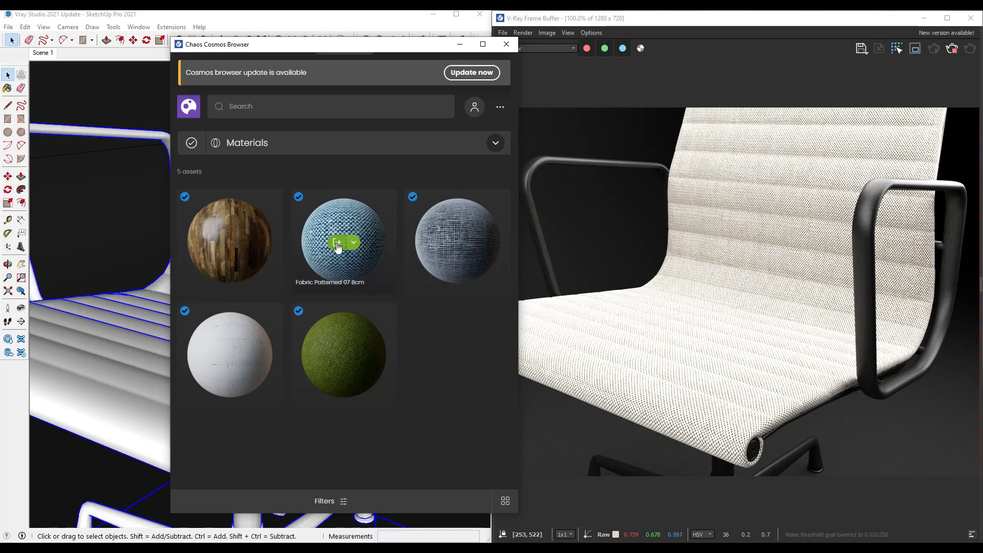
click(337, 244)
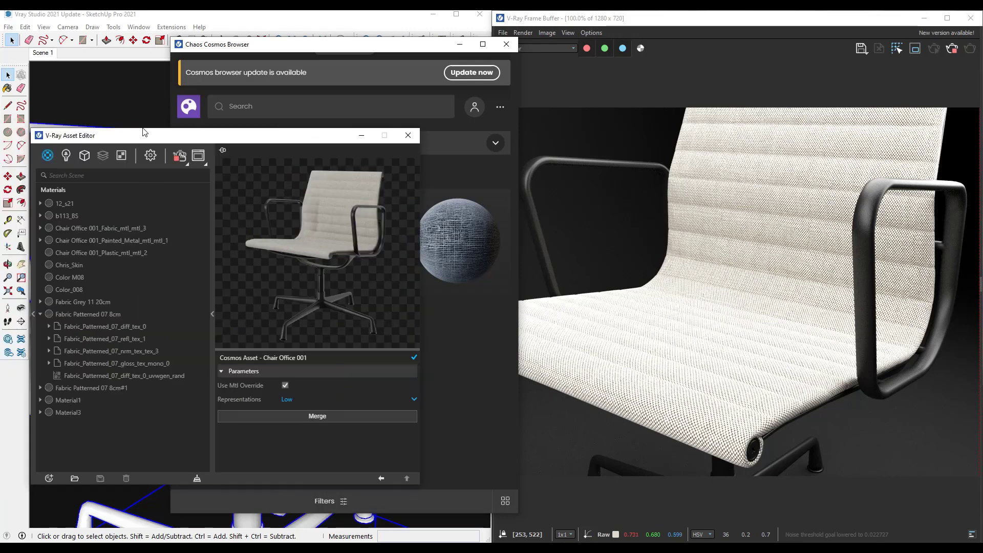
Inspect the Fabric Patterned 07 8cm and Fabric Grey 11 20cm materials in the V-Ray Asset Editor
drag(145, 133, 463, 87)
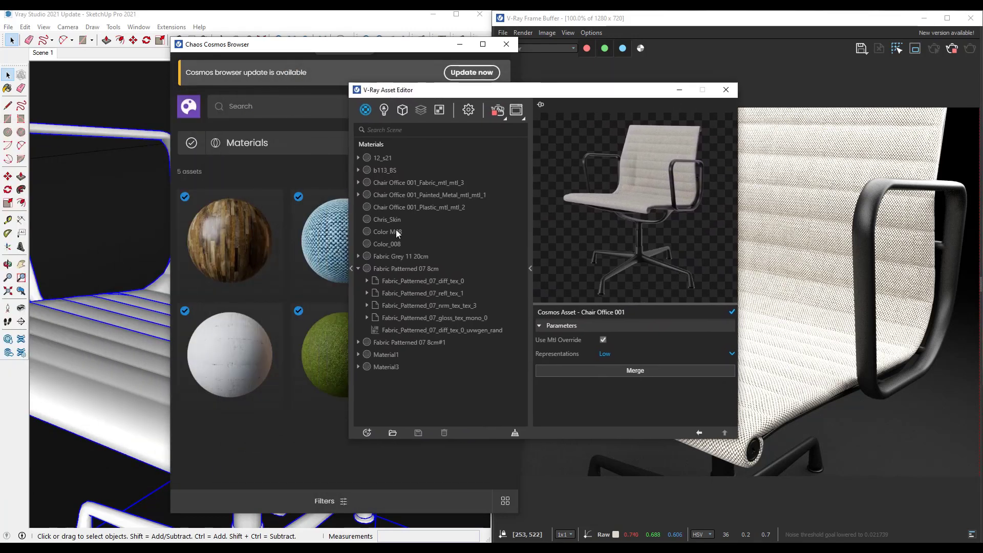
click(383, 268)
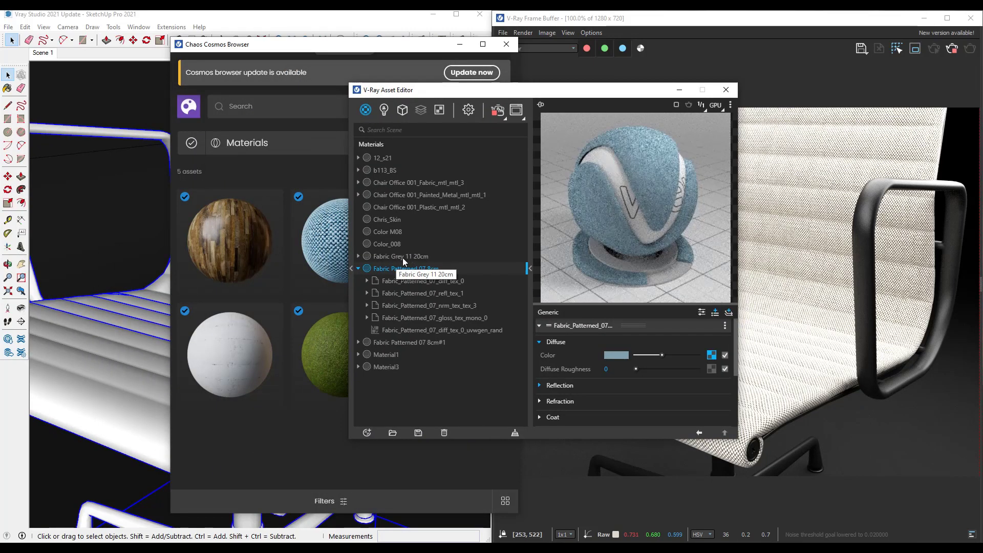
click(403, 257)
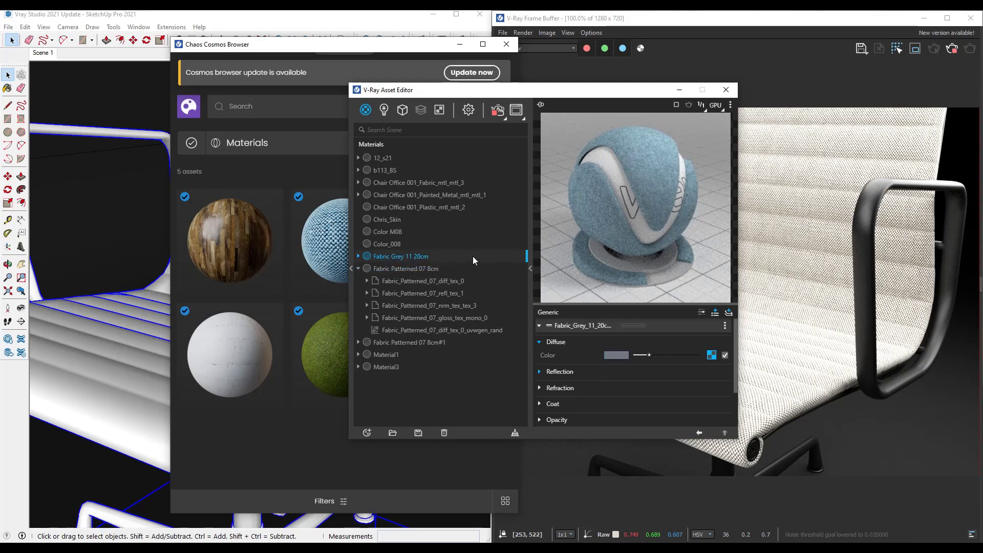
click(410, 270)
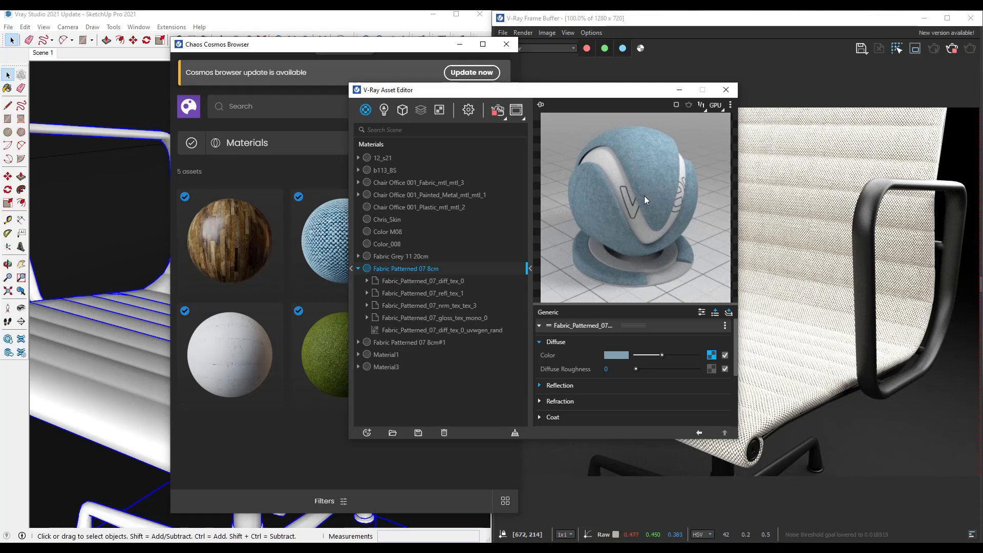
Merge the Chair Office 001 Cosmos asset into a standard proxy mesh with editable material assignments
drag(527, 92, 281, 92)
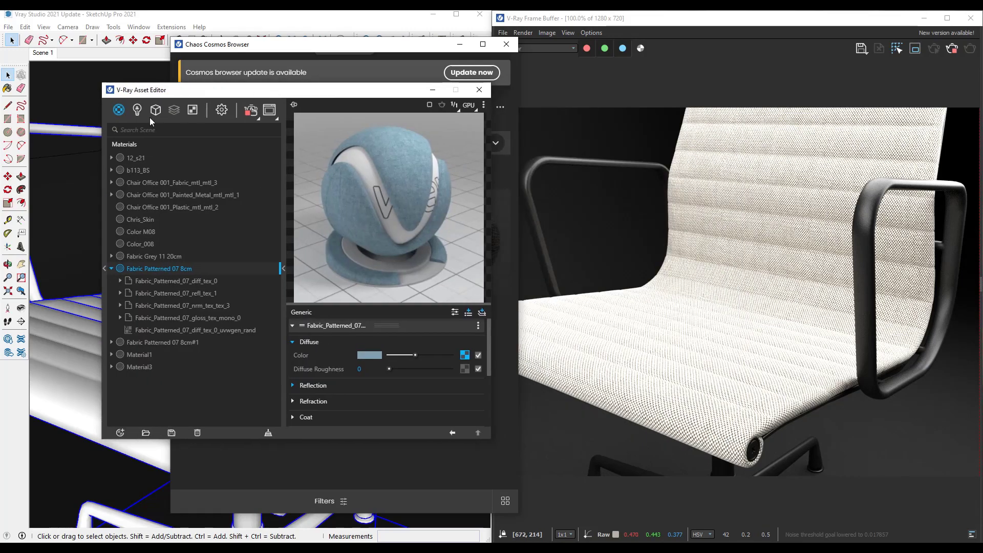
click(155, 110)
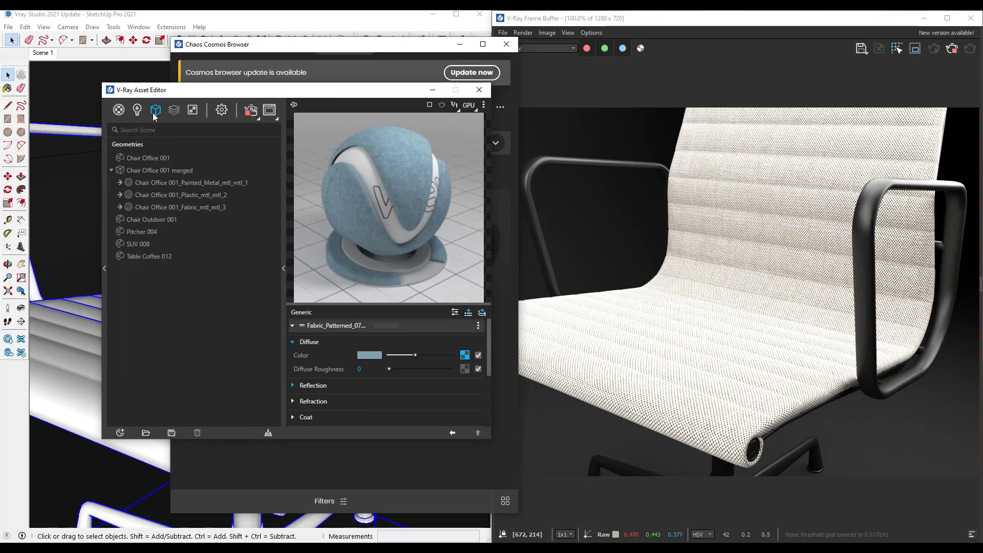
click(137, 158)
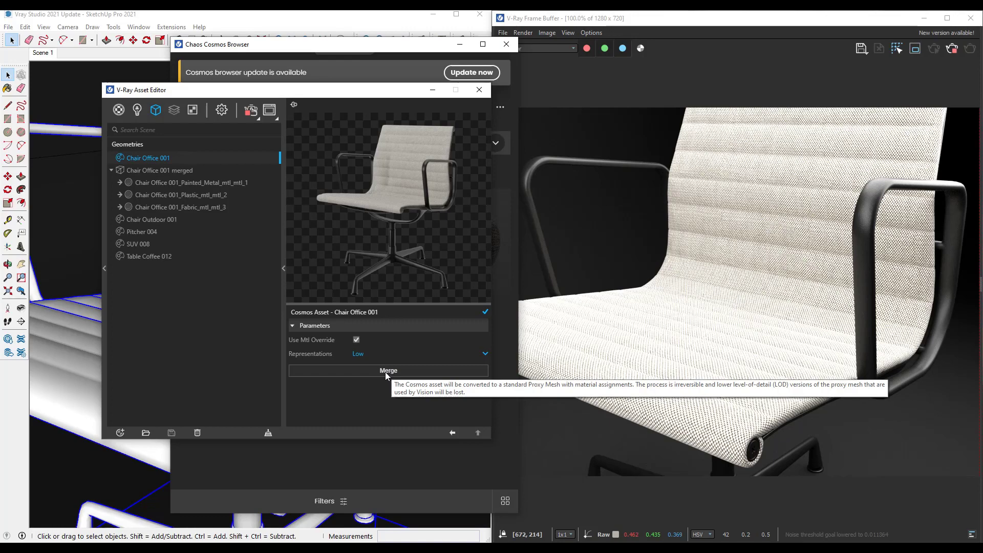
click(387, 370)
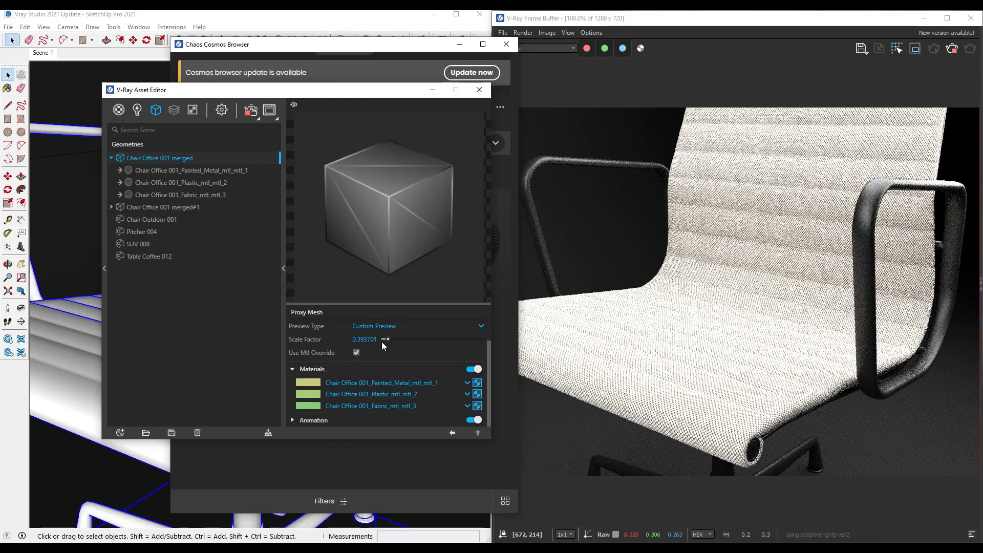
Replace the fabric material of the Chair Office 001 merged#1 proxy mesh with Fabric Grey 11 20cm
click(172, 207)
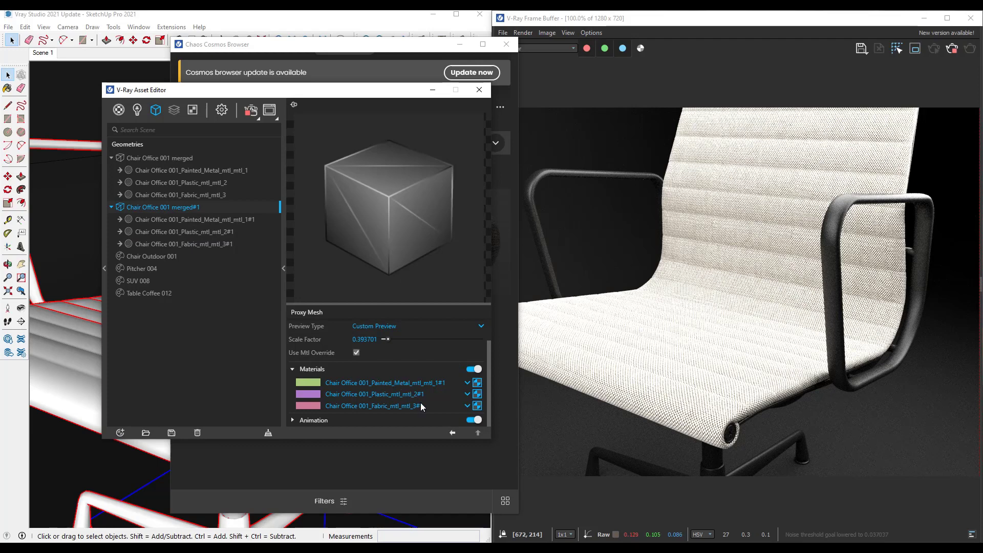
click(467, 406)
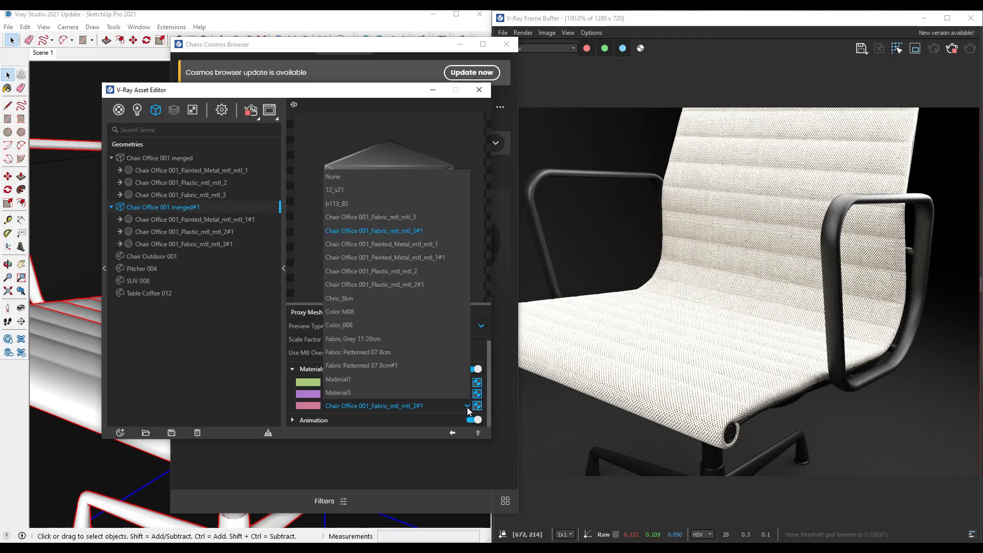
click(377, 338)
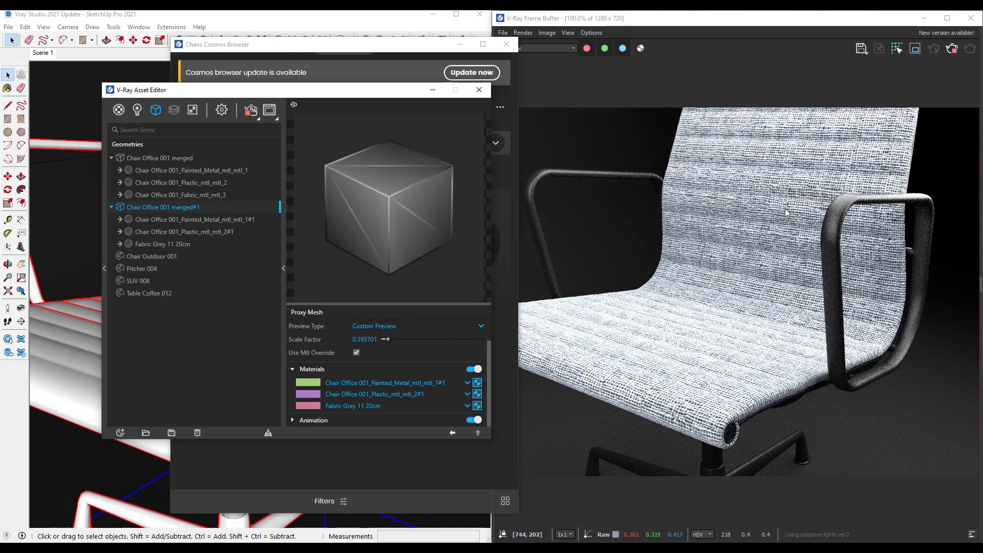
Link the U and V repeat in the UVW placement of Fabric Grey 11 20cm and set it to 1.5
click(120, 111)
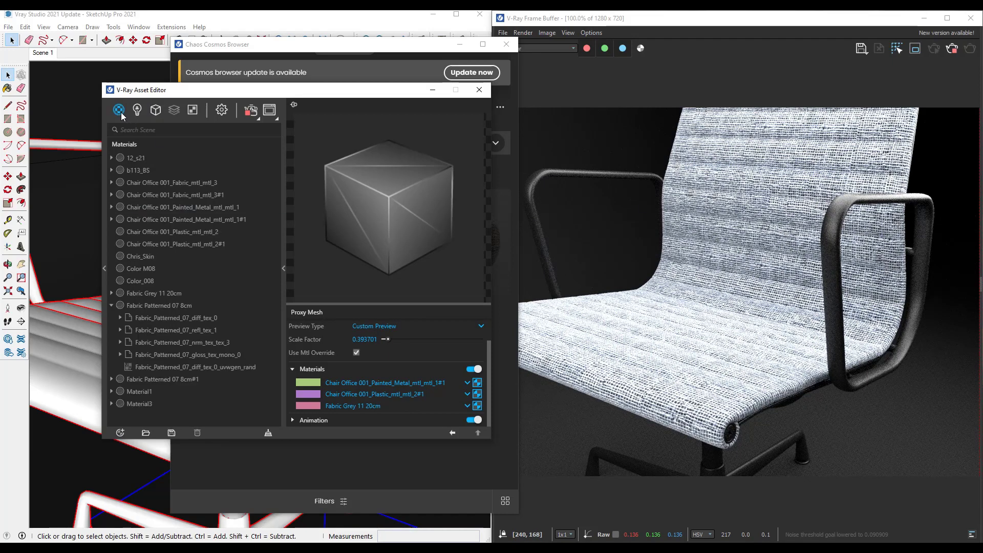
click(146, 291)
scroll(349, 374, down, 3)
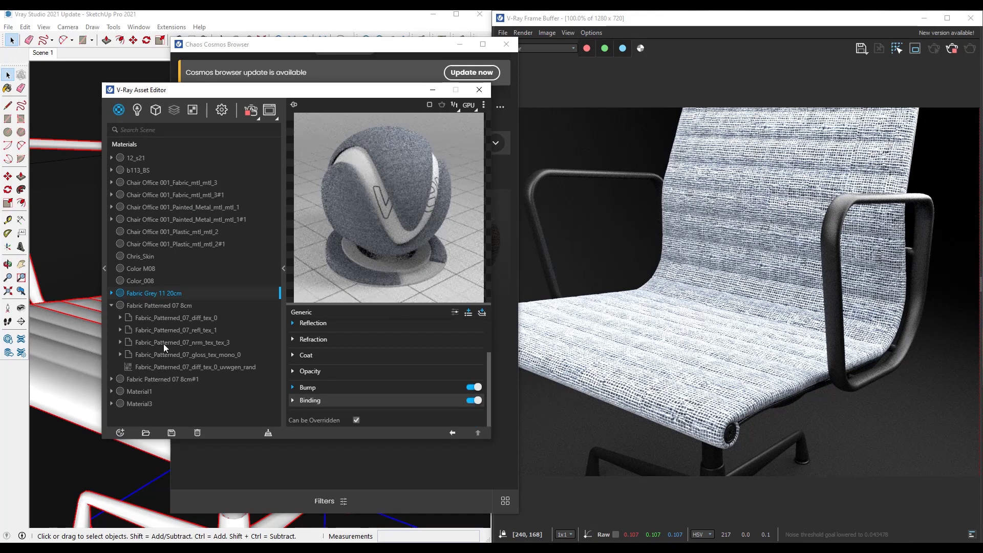
click(111, 293)
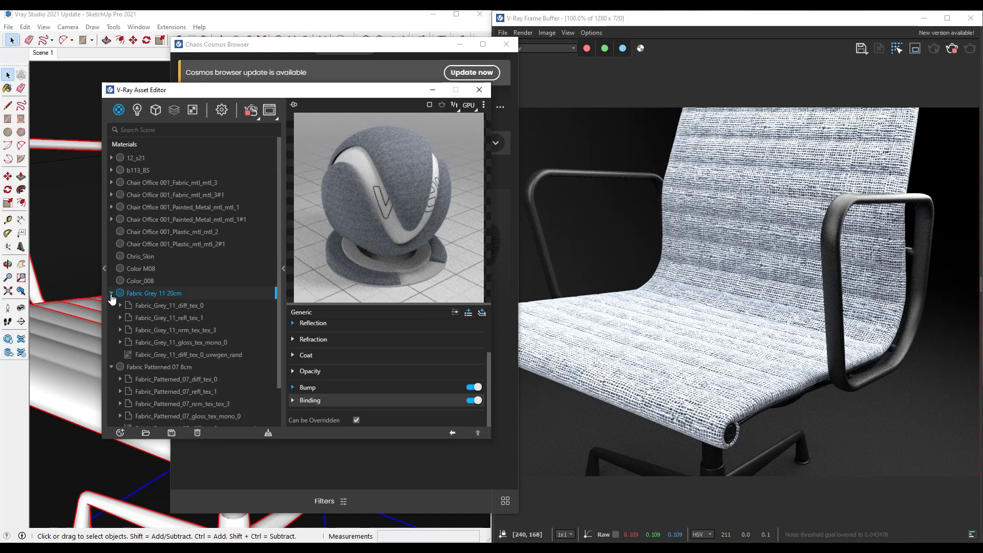
click(166, 354)
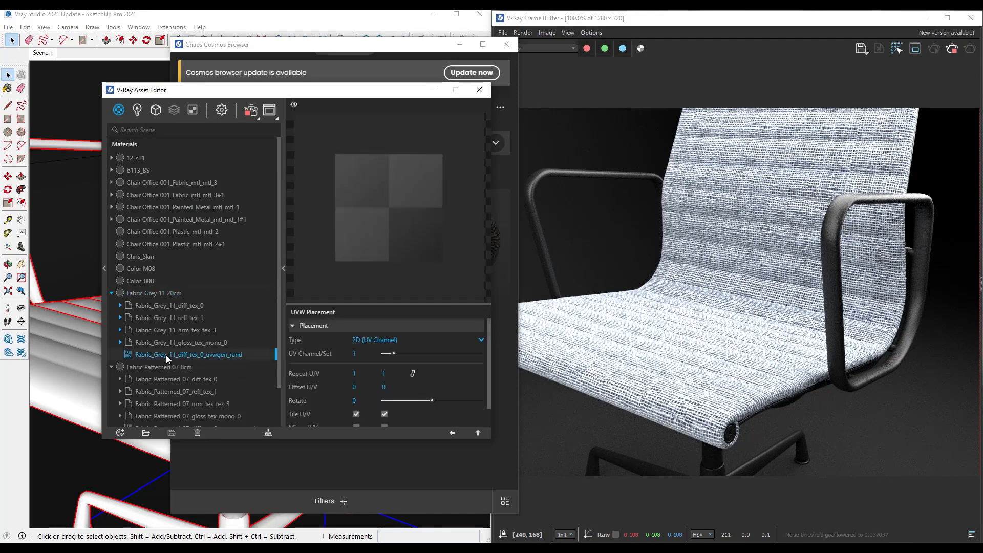
click(413, 373)
text(1.5)
key(Return)
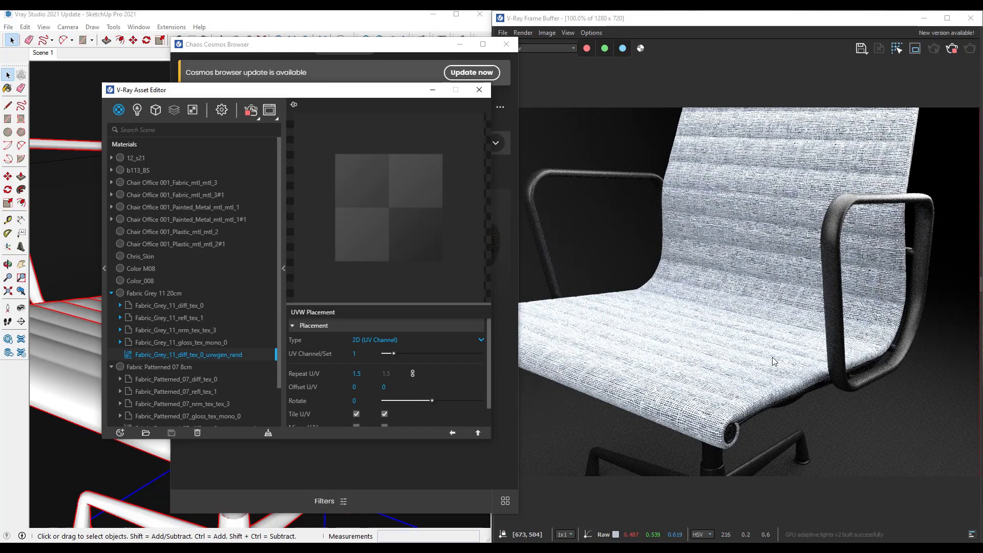
Assign Fabric Patterned 07 8cm#1 to the fabric slot of the Chair Office 001 merged#1 proxy mesh
click(156, 110)
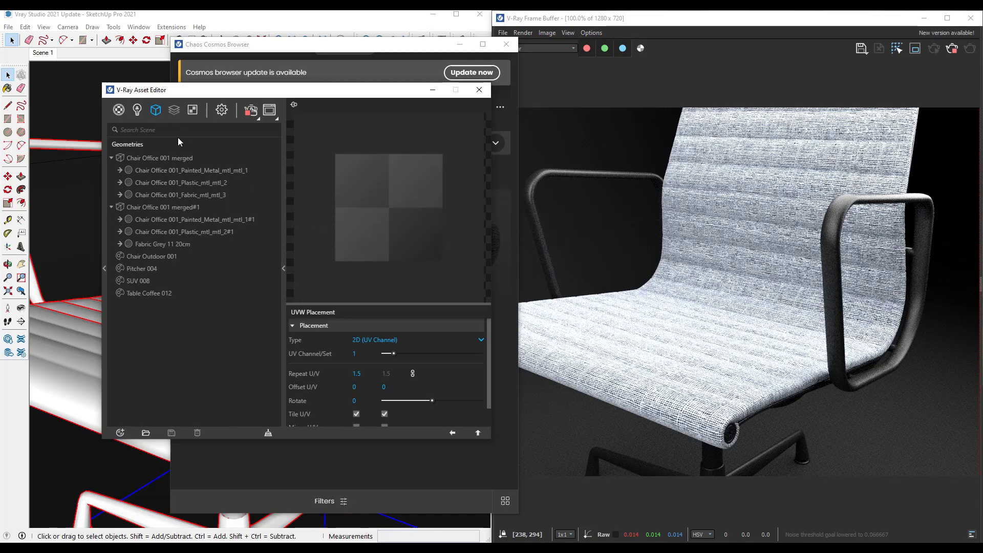
click(157, 208)
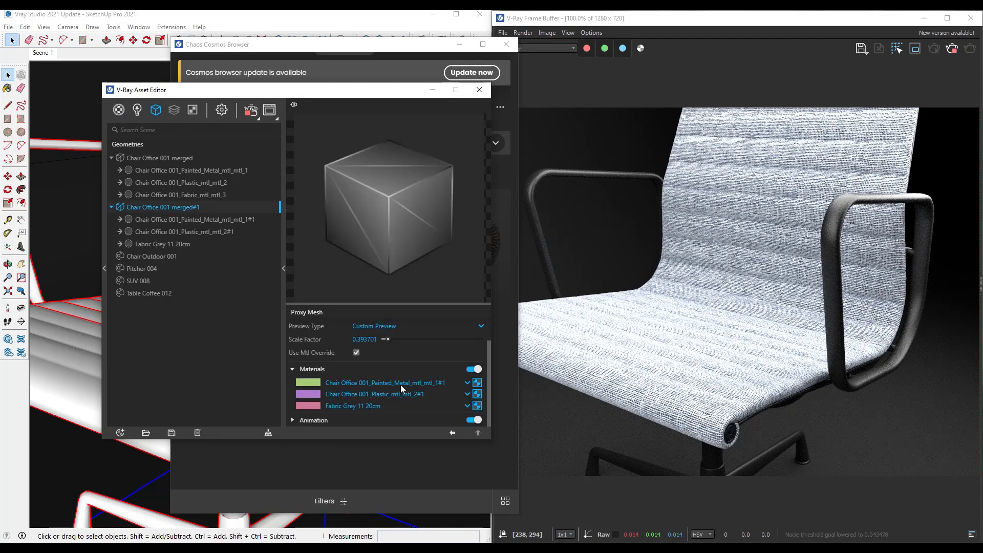
click(467, 406)
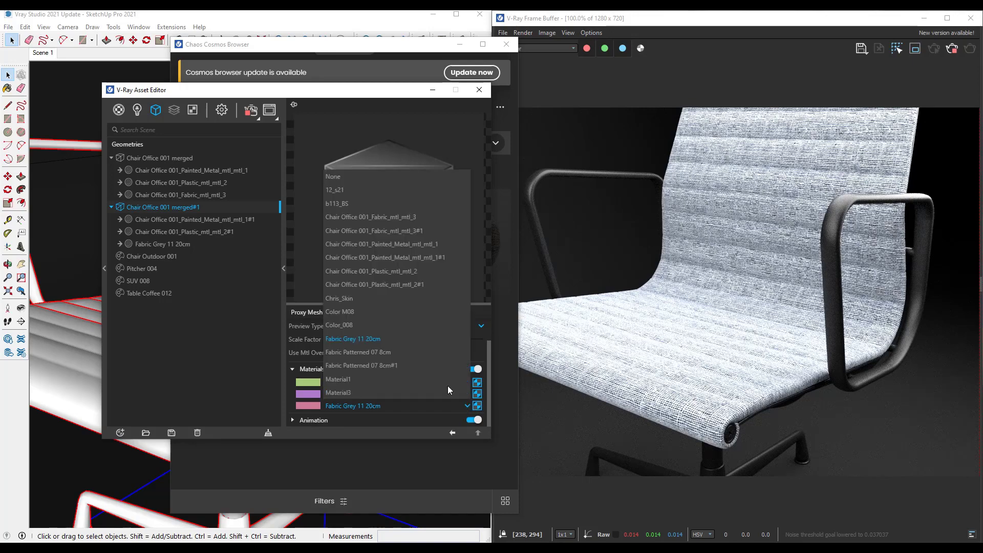
click(391, 364)
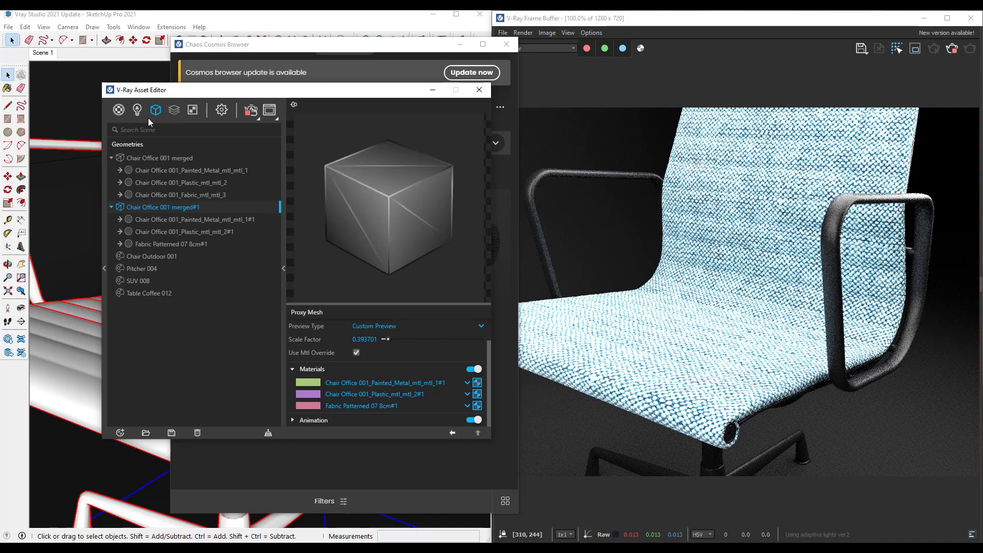
Check the U/V repeat in the UVW placement of the Fabric Patterned 07 8cm material
click(120, 111)
scroll(159, 330, down, 3)
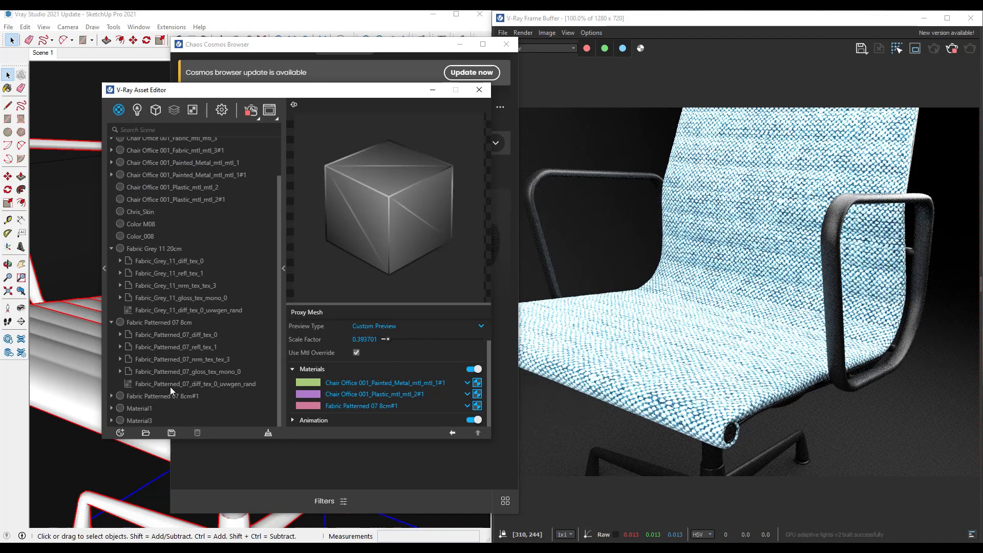
click(170, 385)
click(371, 352)
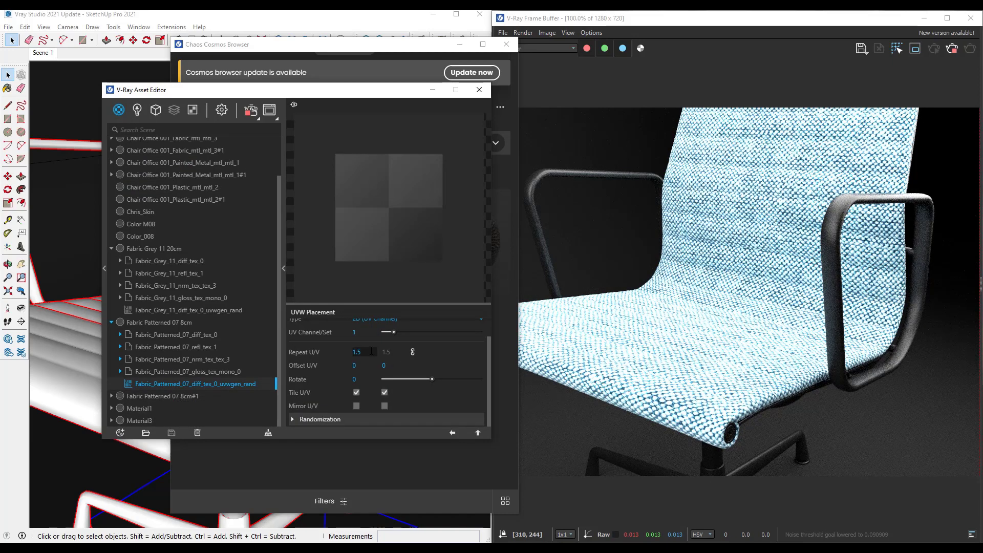
key(Return)
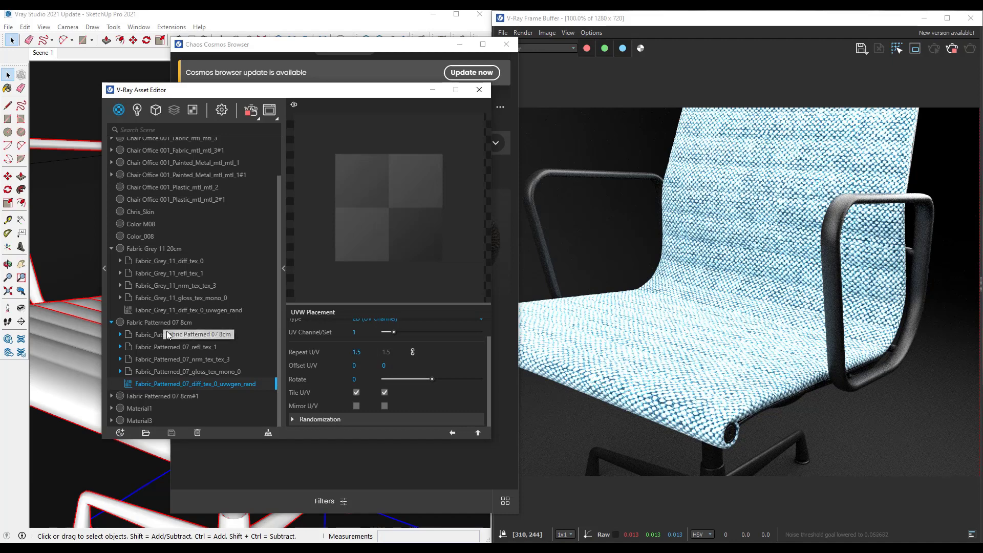
Link the U/V repeat in the UVW placement of Fabric Patterned 07 8cm#1, trying 1.5 before setting it to 2
click(149, 398)
click(111, 396)
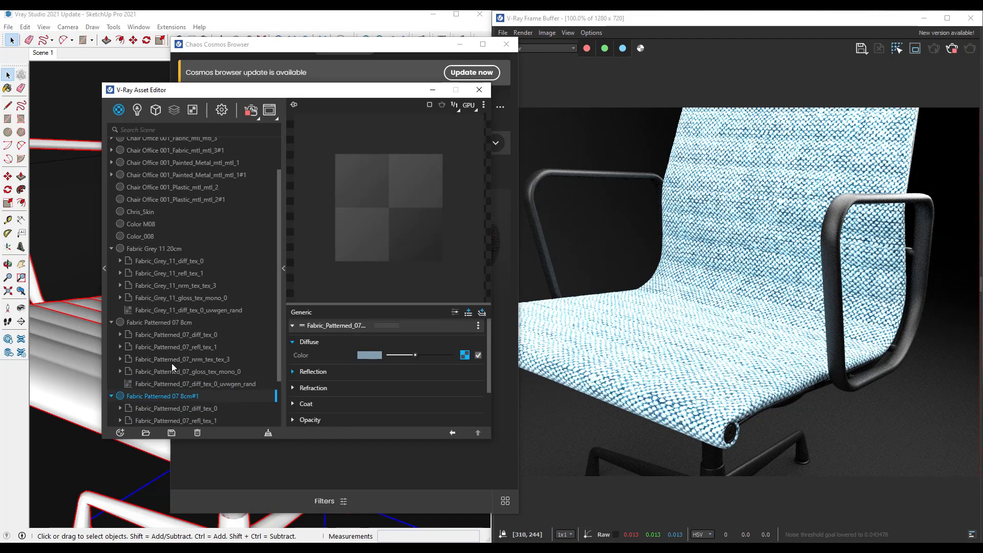
click(188, 394)
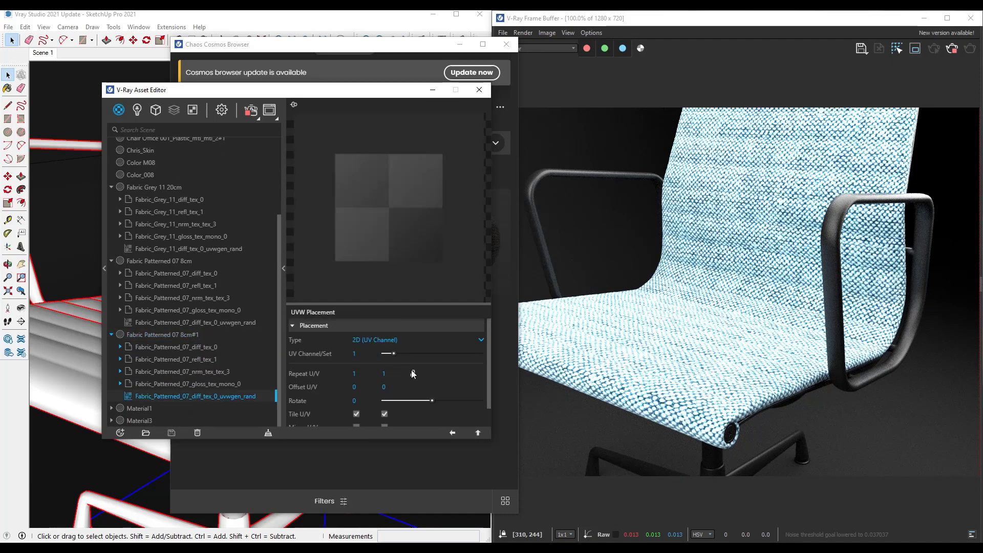
text(1.5)
key(Return)
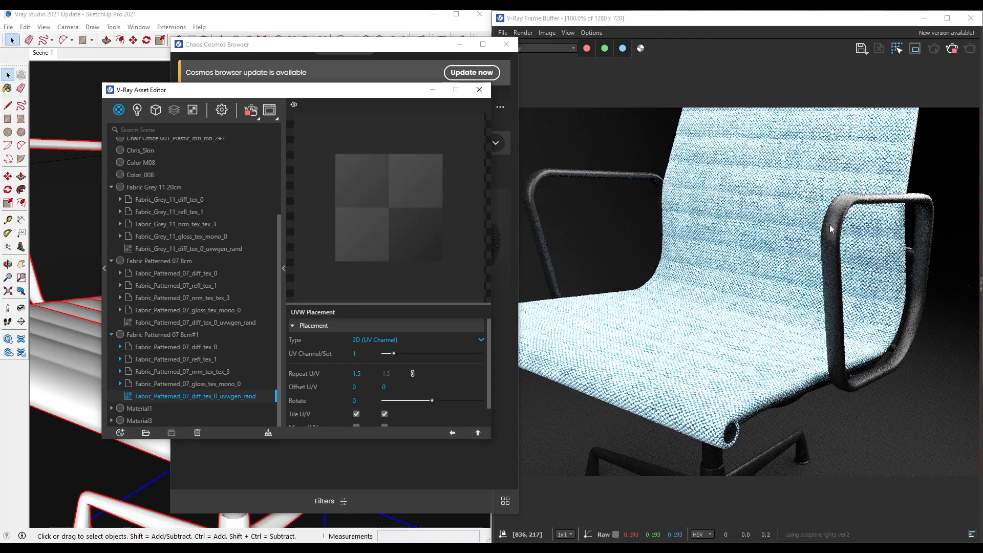
text(2)
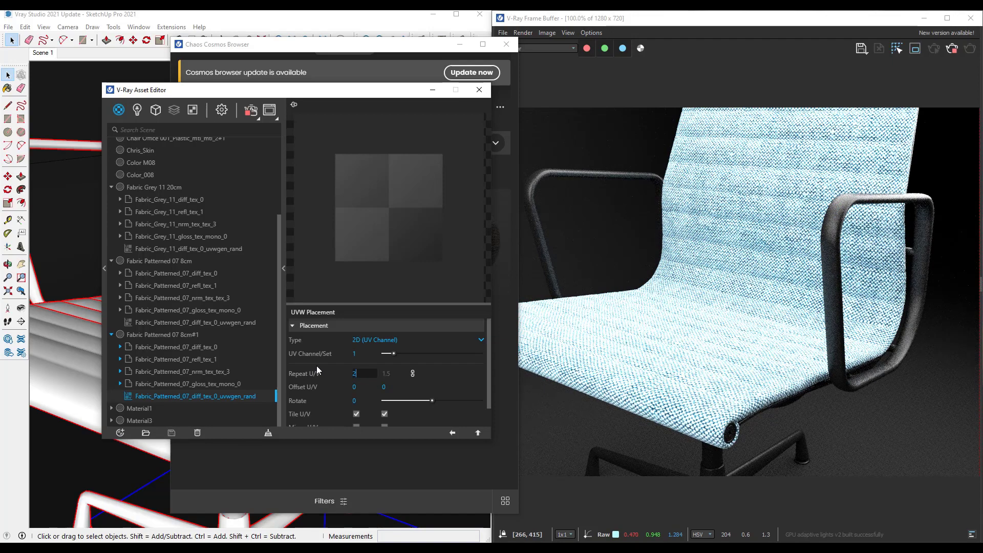
key(Return)
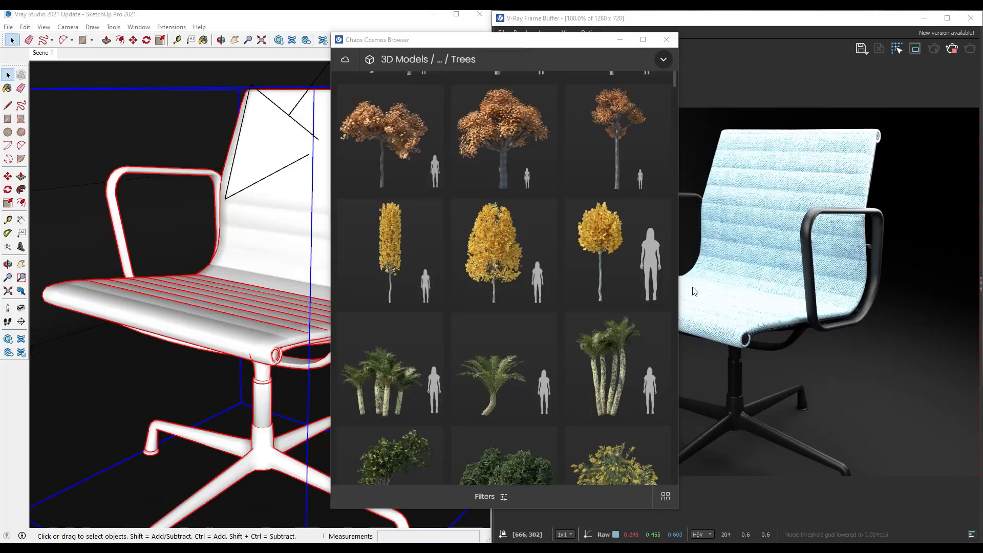
Widen the Chaos Cosmos browser and browse the tree models in the Vegetation category
drag(689, 328, 936, 328)
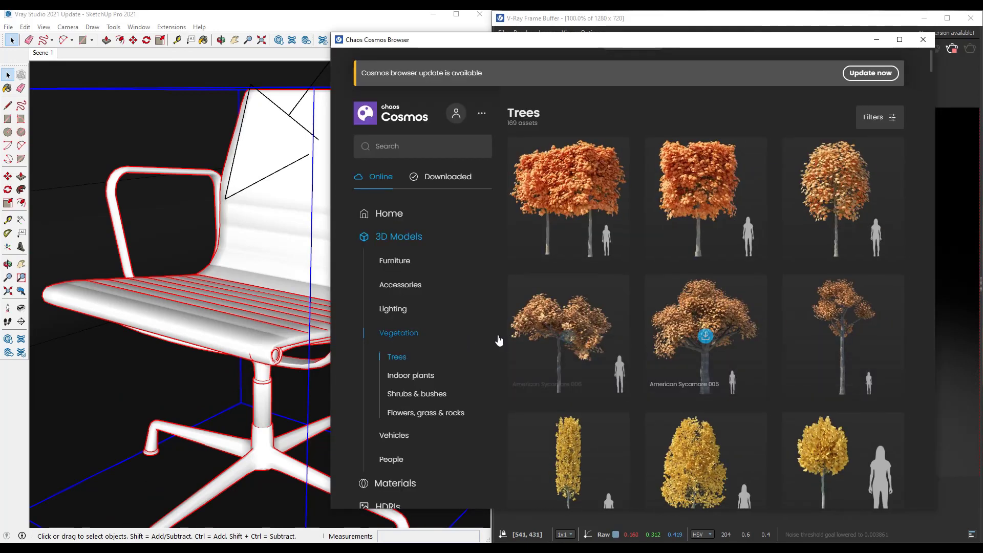
scroll(708, 327, down, 2)
scroll(709, 324, down, 5)
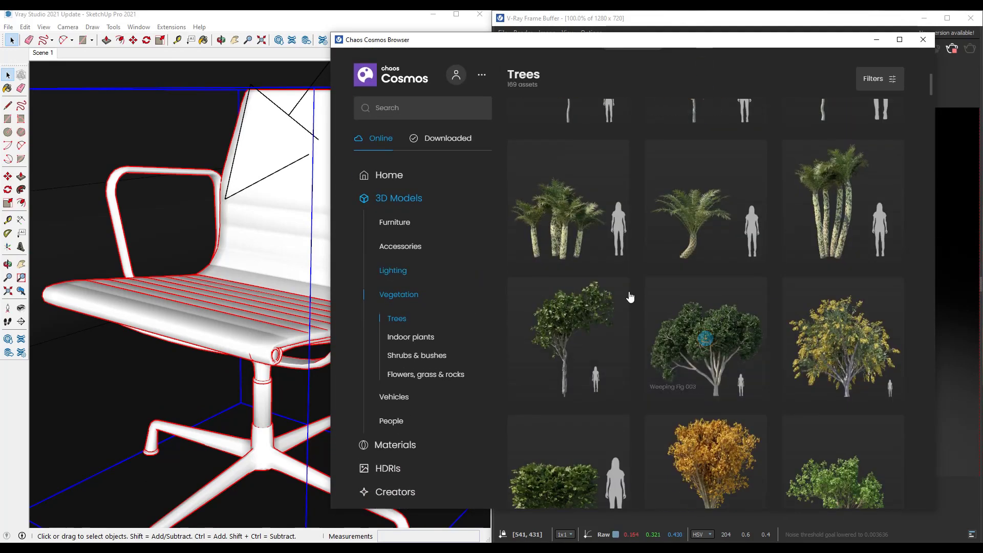
scroll(732, 297, down, 3)
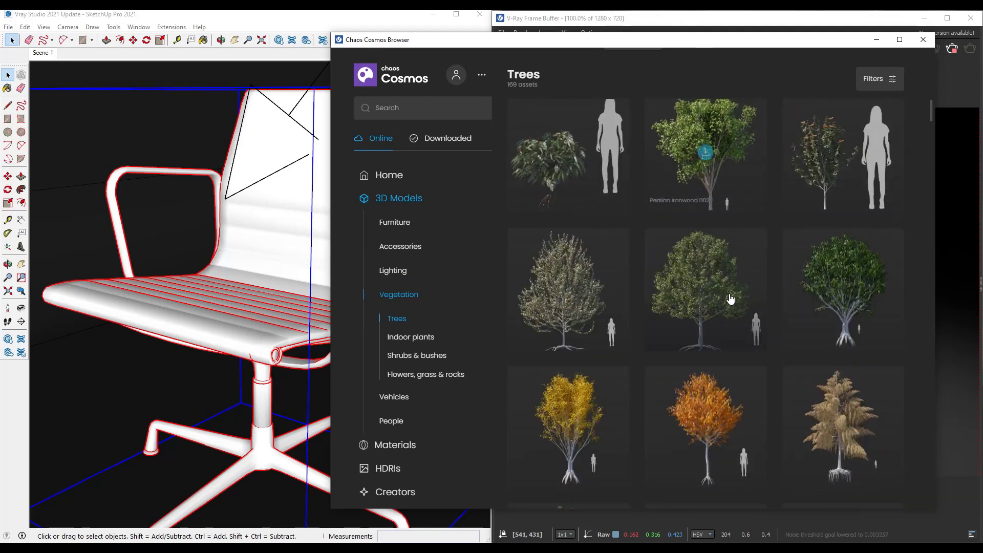
scroll(736, 285, down, 1)
Examine the additional info and preview images of Apple Tree 004, close its details and minimize the Cosmos browser
click(752, 229)
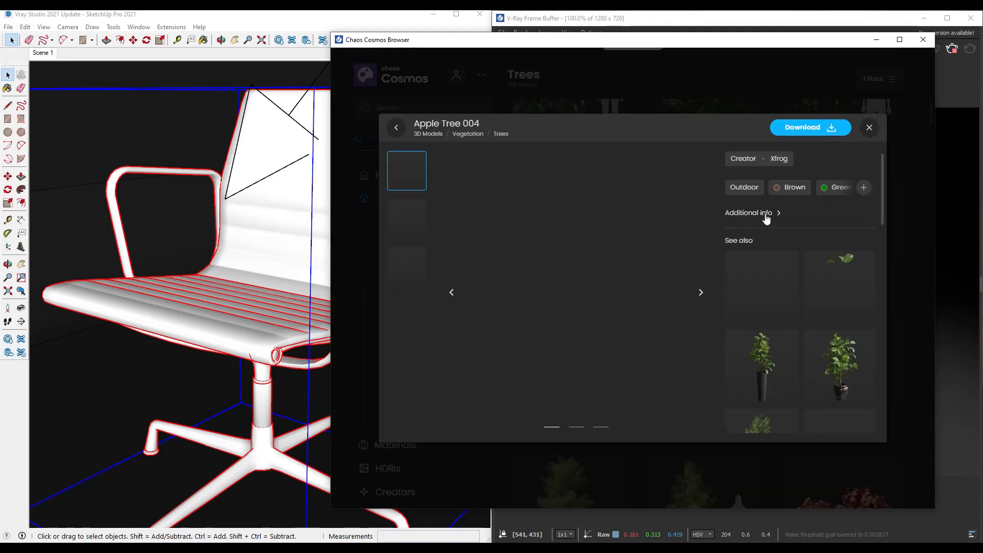
click(764, 214)
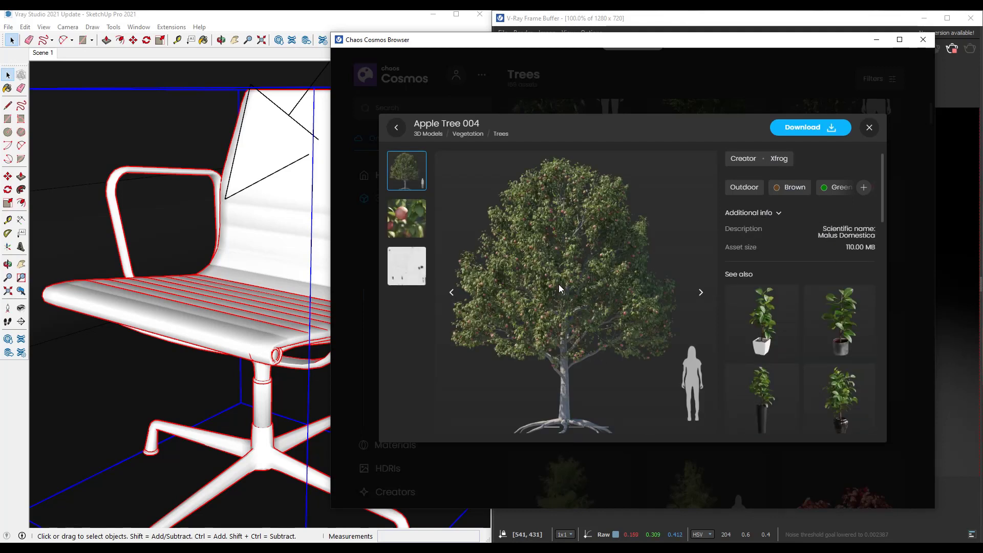
click(404, 223)
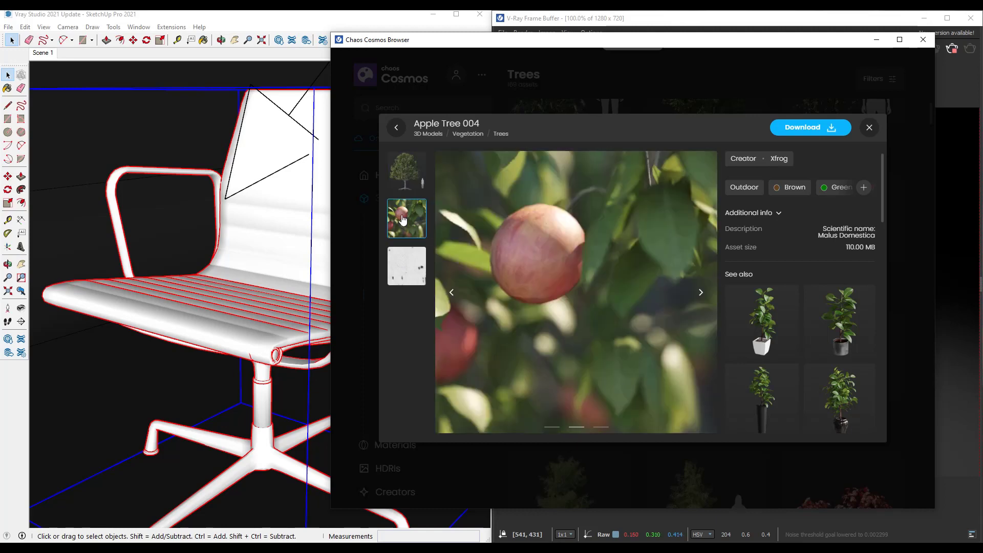
click(406, 264)
click(407, 158)
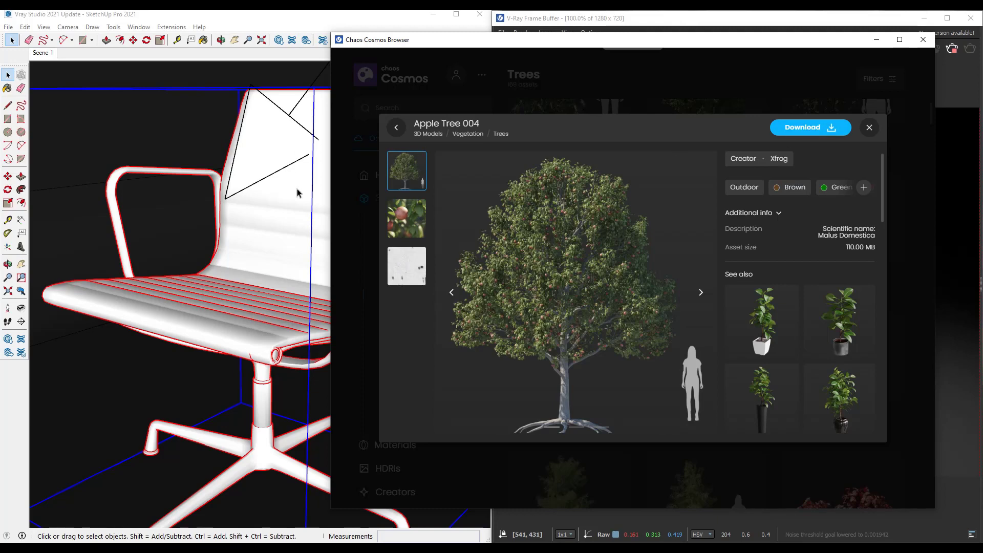
click(869, 128)
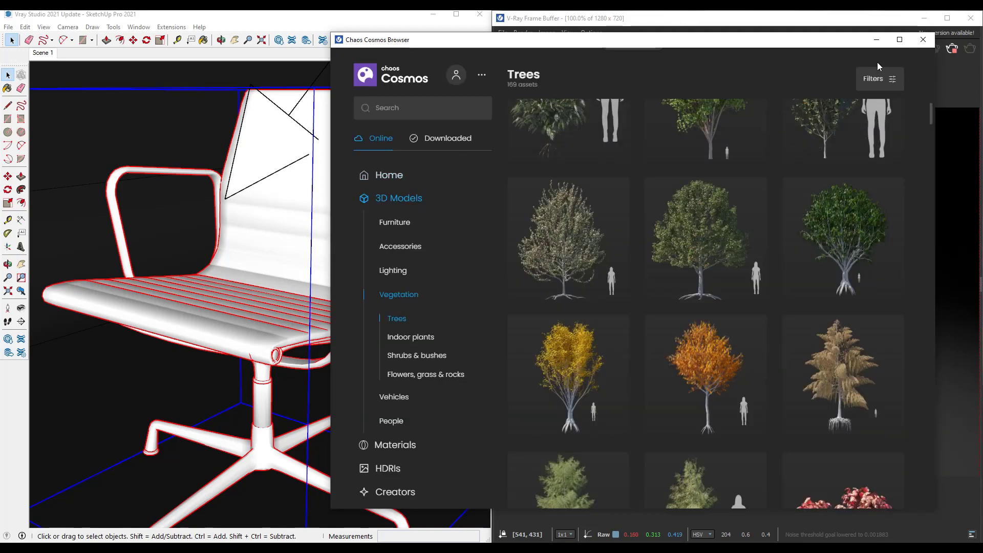
click(877, 40)
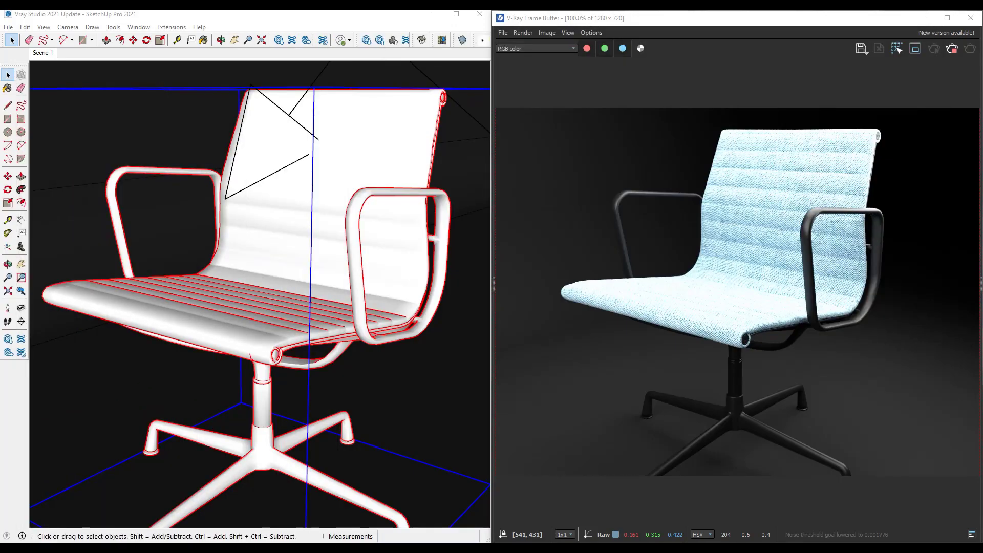
Delete the office chair from the studio scene
scroll(331, 316, down, 5)
mouse_move(331, 316)
middle_down()
mouse_move(318, 286)
mouse_move(336, 275)
mouse_move(324, 295)
middle_up()
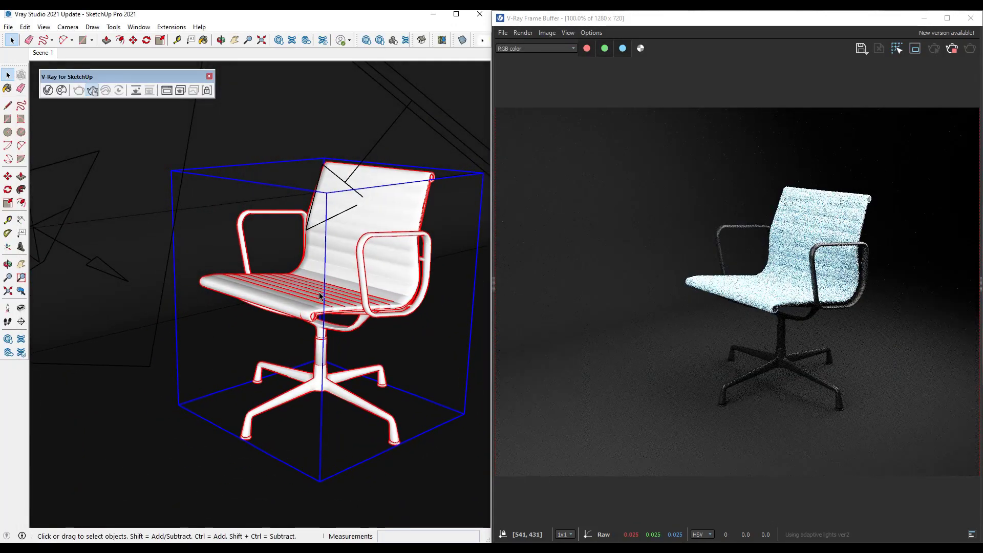
key(Delete)
middle_drag(303, 330, 294, 351)
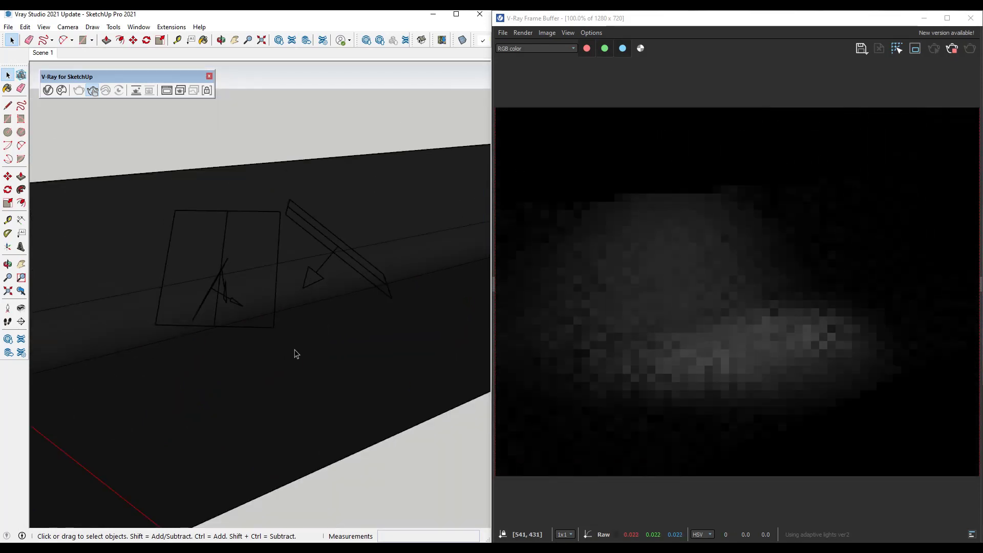
Draw a rectangle on the dark studio floor and extrude it upward with Push/Pull into a thin slab
key(r)
click(288, 361)
click(477, 340)
key(space)
key(p)
click(379, 355)
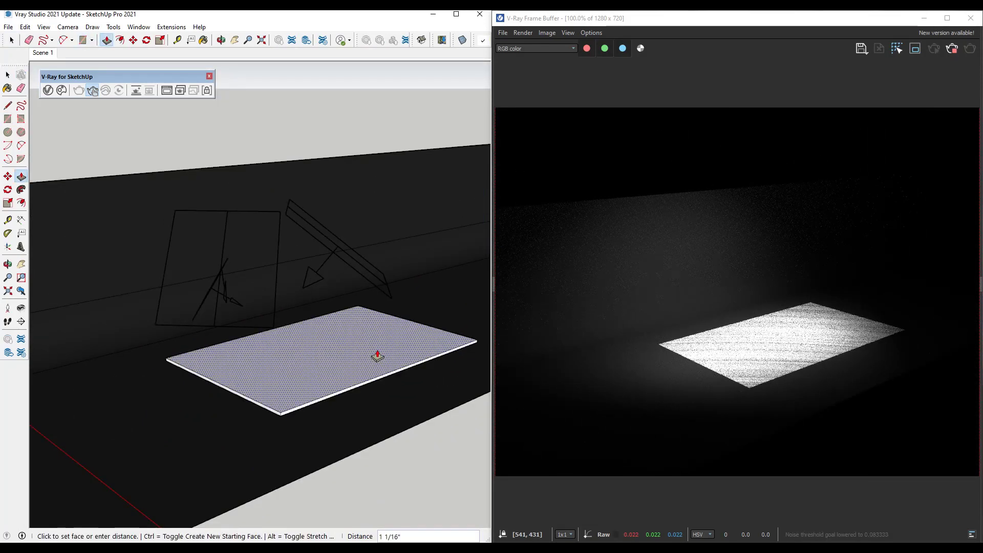
click(380, 356)
Select all faces and edges of the slab and make them a group
key(space)
triple_click(366, 355)
right_click(366, 356)
click(400, 224)
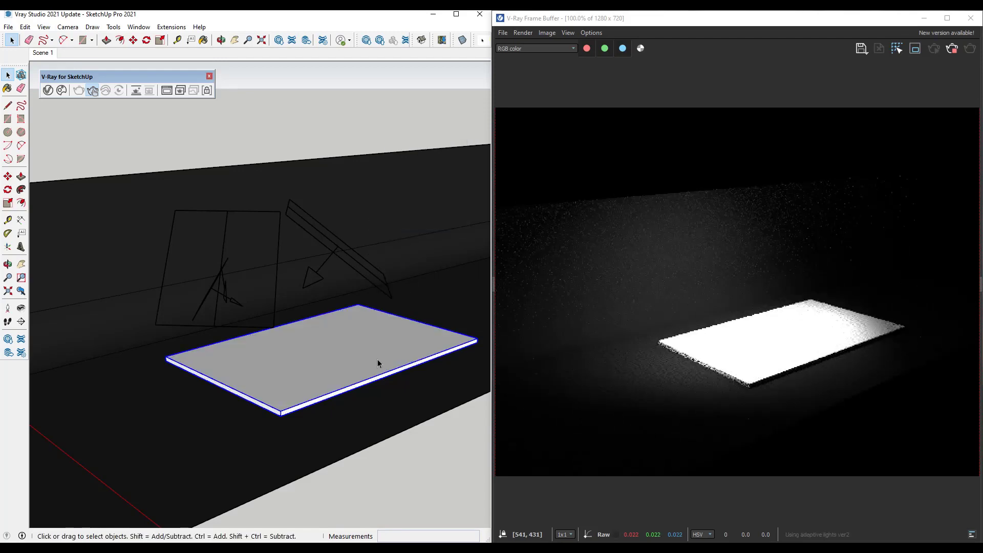
Import the Wood Tiles Old 29 150cm material from the Chaos Cosmos materials, checking its triplanar mapping option and leaving it off
scroll(262, 336, up, 5)
scroll(169, 272, down, 3)
scroll(239, 303, up, 3)
scroll(238, 303, down, 3)
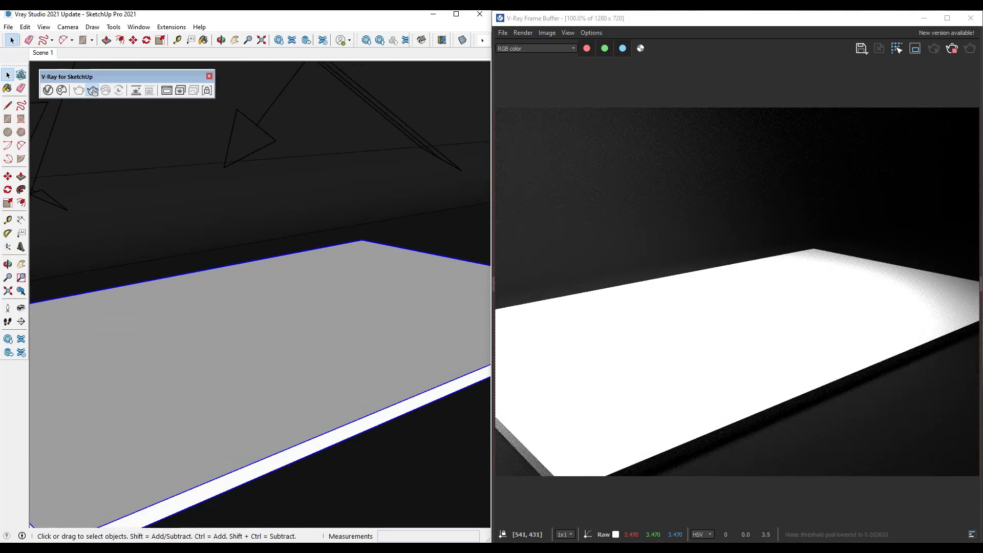
click(93, 92)
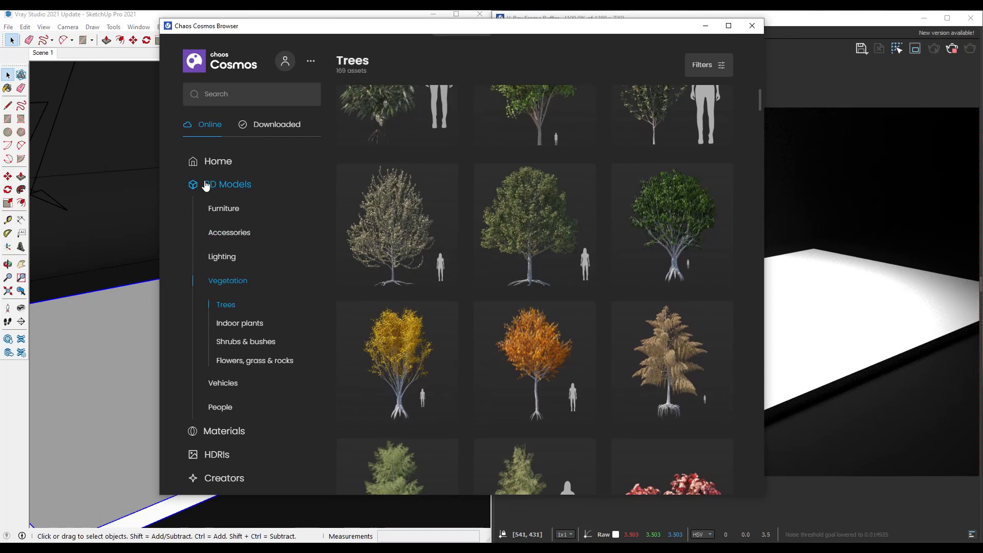
scroll(246, 404, down, 3)
click(220, 431)
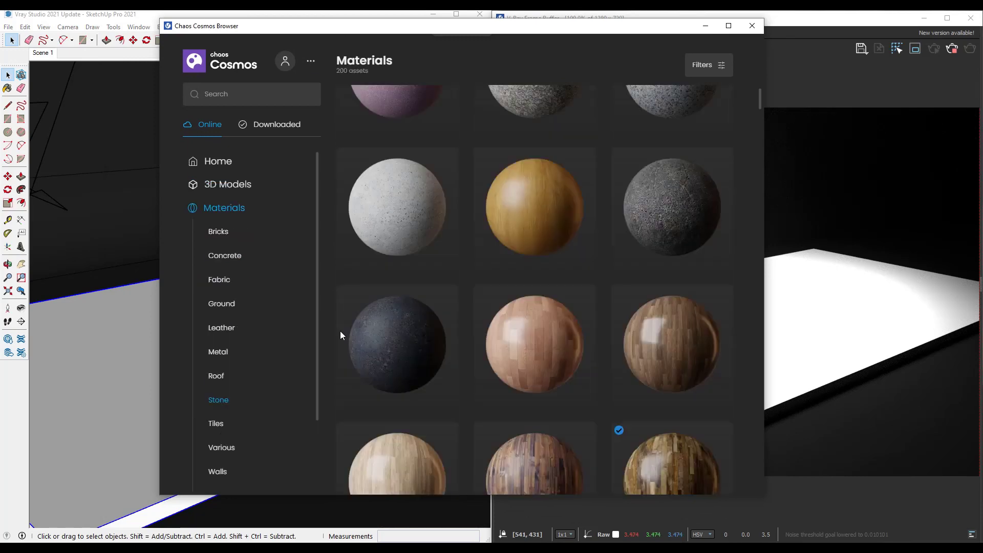
scroll(564, 323, down, 2)
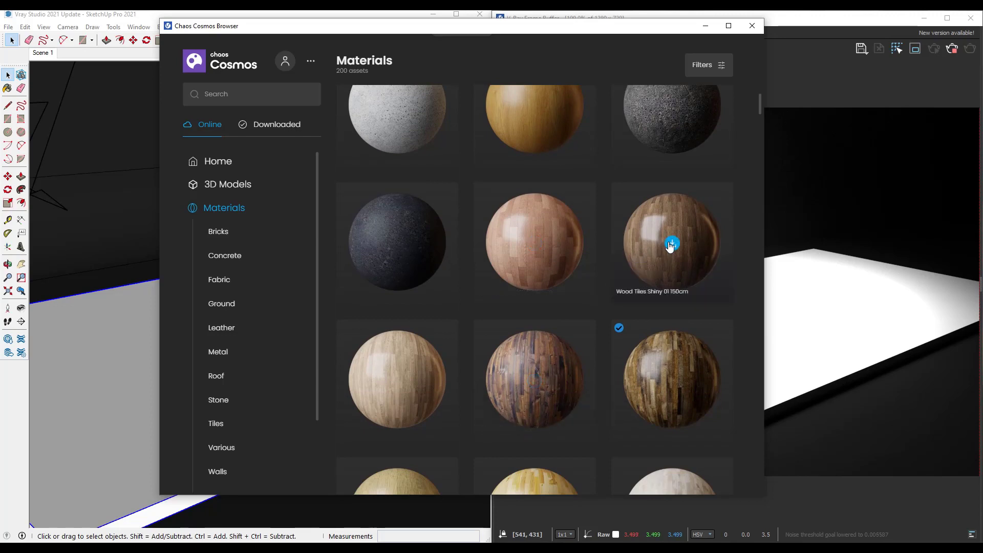
scroll(665, 266, down, 2)
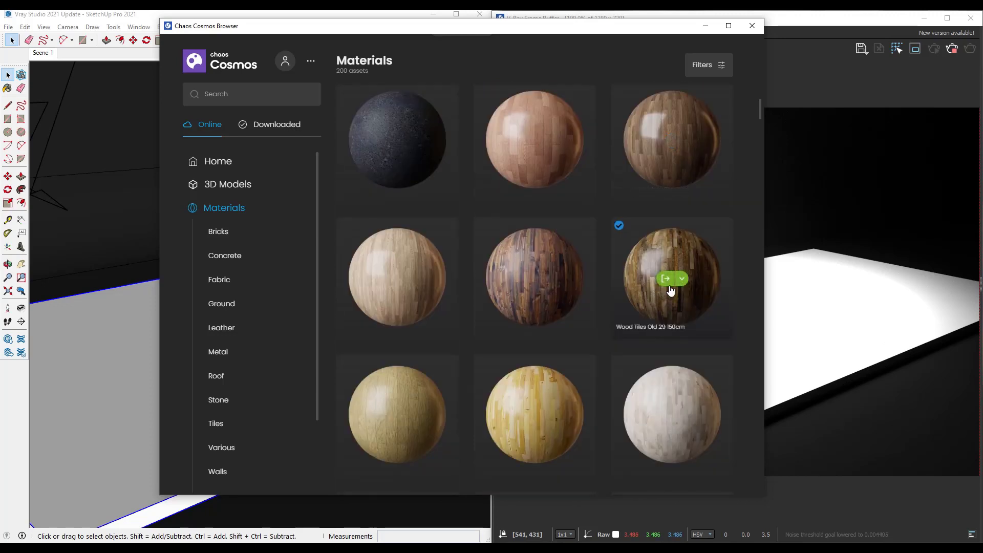
click(683, 281)
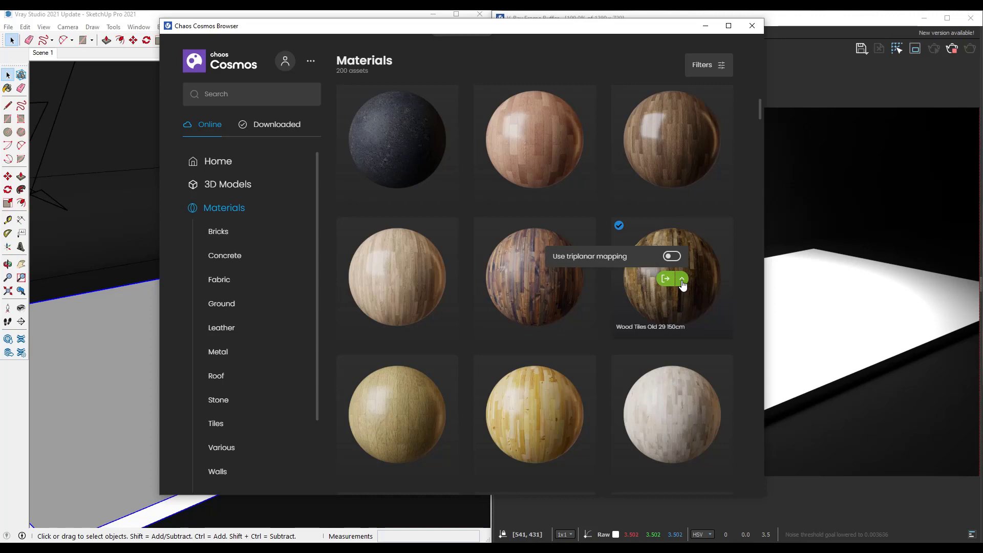
click(682, 283)
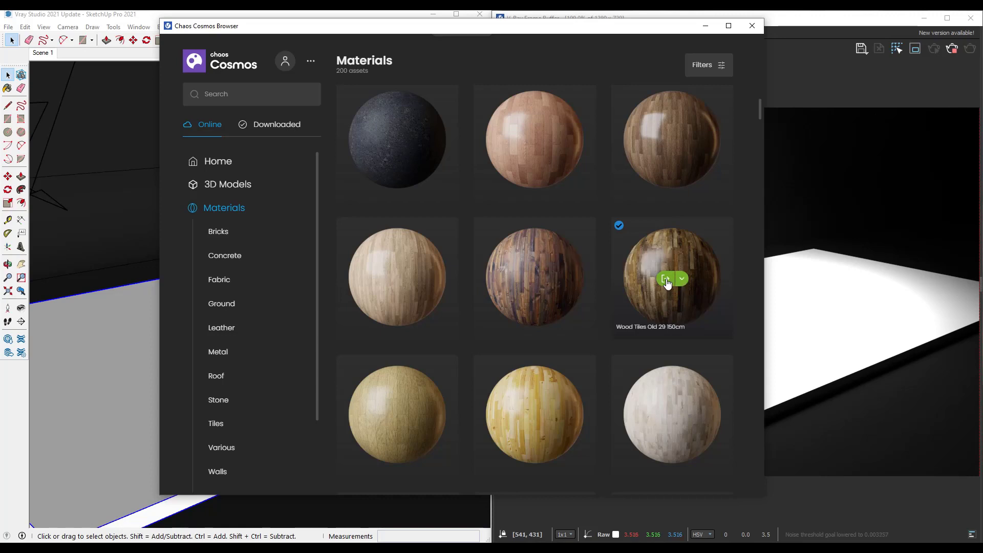
click(666, 279)
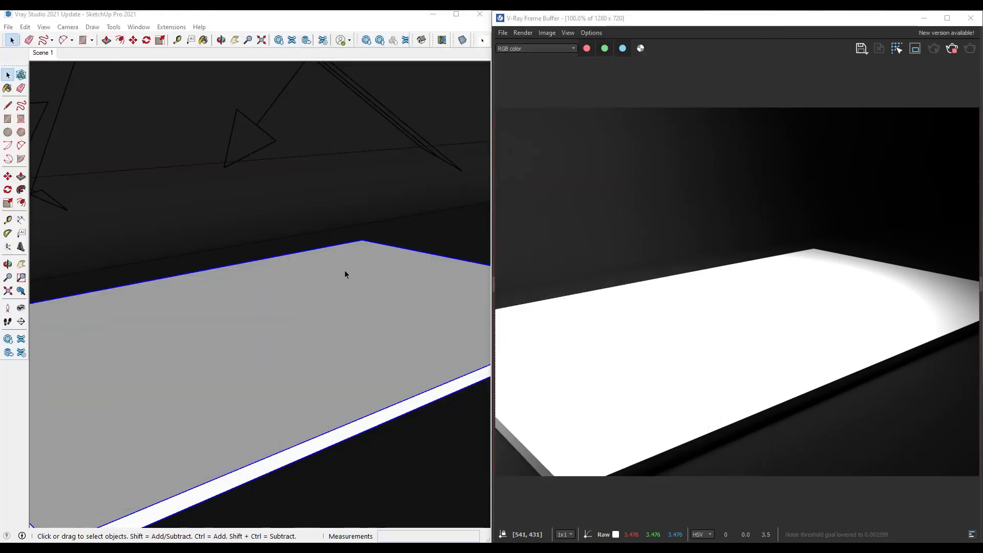
Apply the Wood Tiles Old 29 150cm material to the selected slab from the V-Ray Asset Editor
click(48, 88)
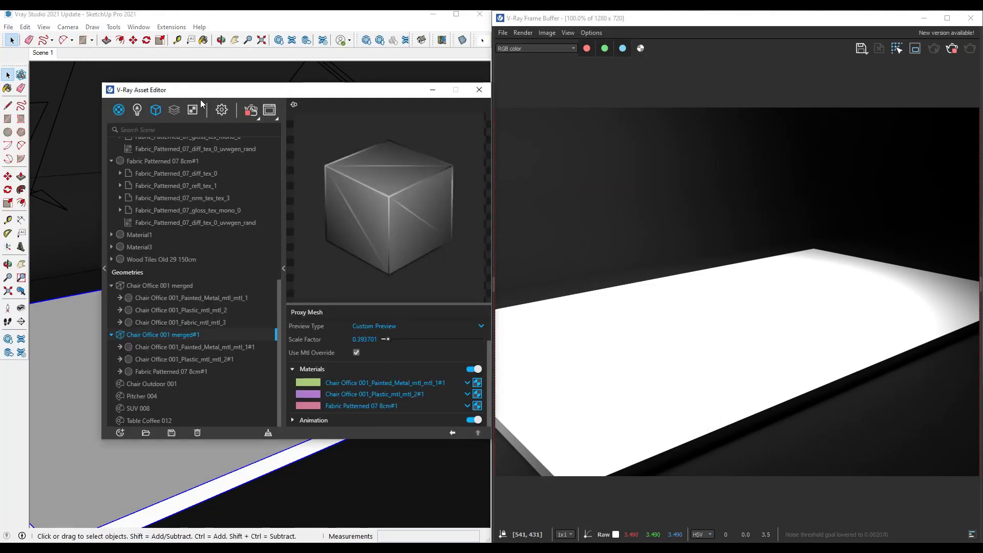
drag(200, 100, 605, 109)
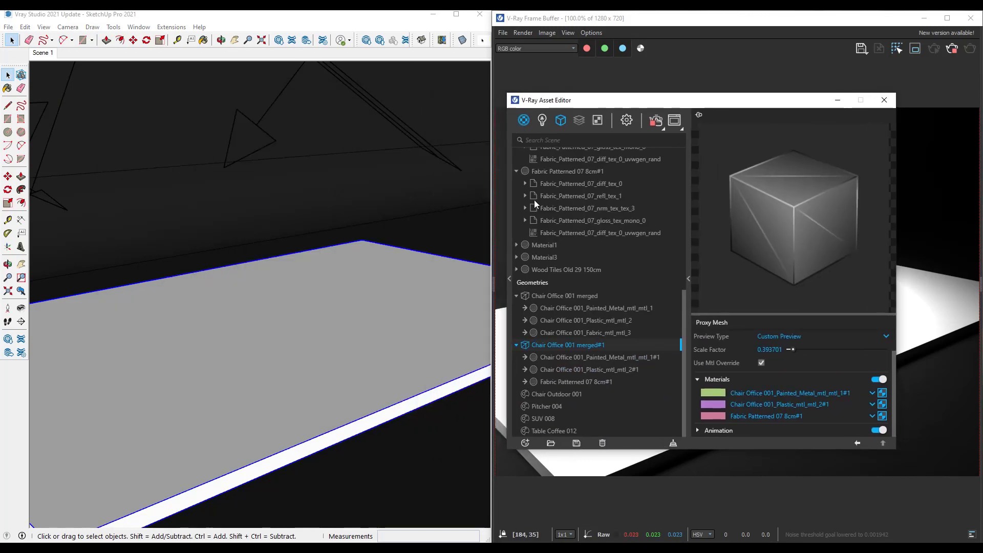
click(518, 171)
click(516, 262)
click(516, 213)
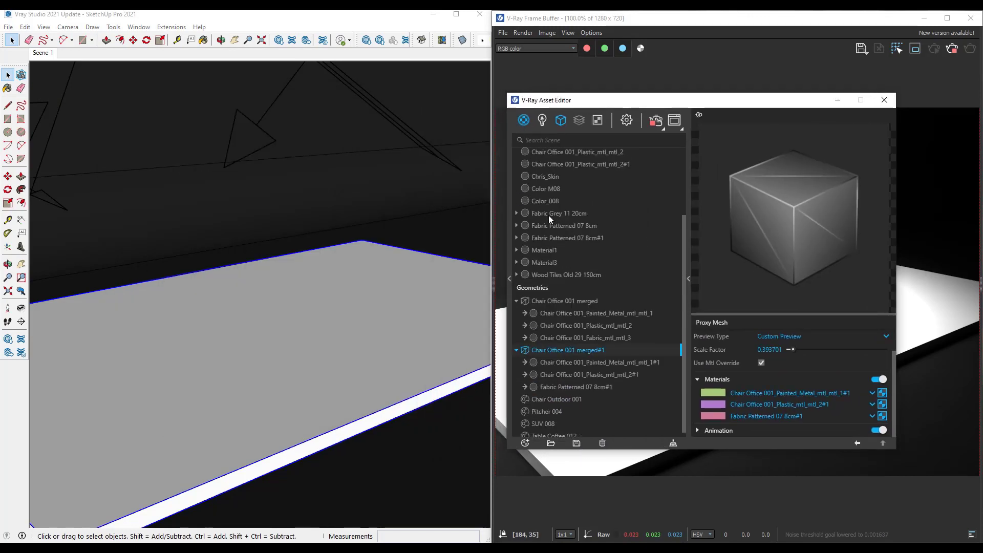
click(554, 271)
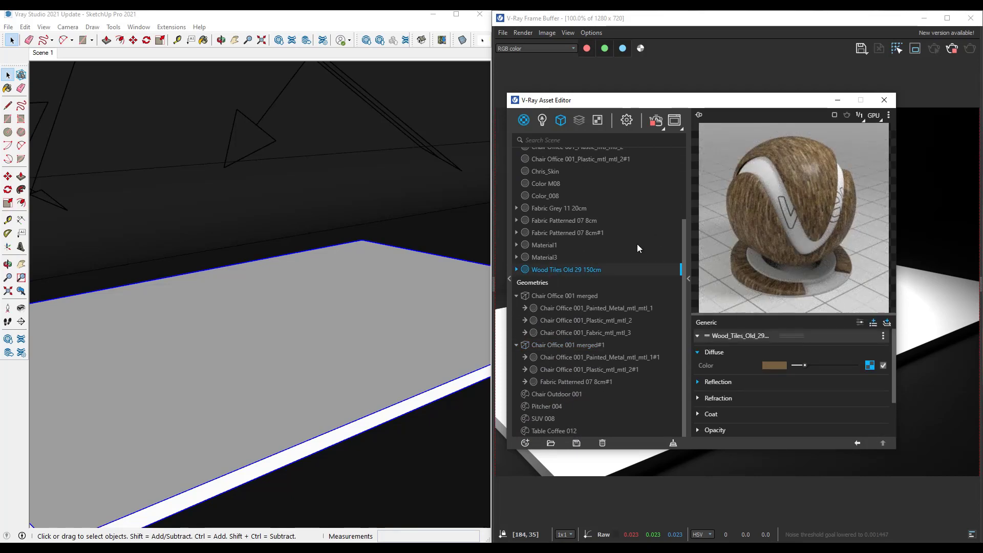
right_click(562, 270)
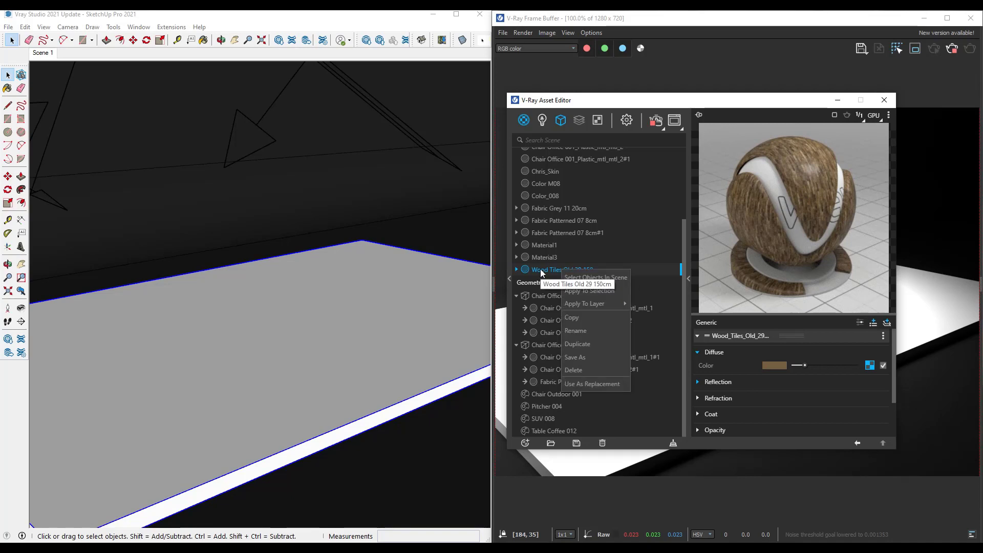
click(579, 290)
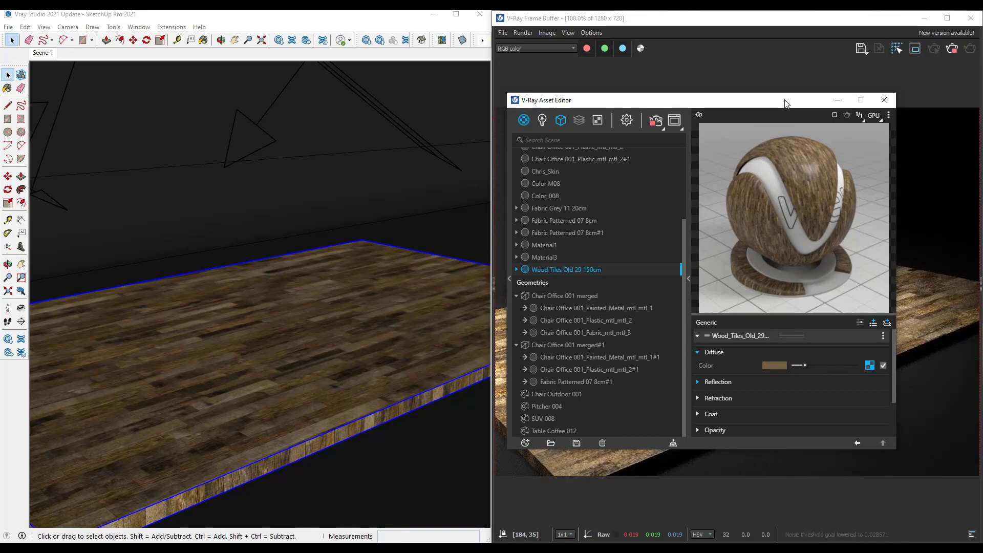
Examine the slab's wood rendering and the Reflection and Bump settings of the Wood Tiles Old 29 150cm material
scroll(757, 359, down, 3)
scroll(753, 359, up, 3)
drag(692, 100, 212, 98)
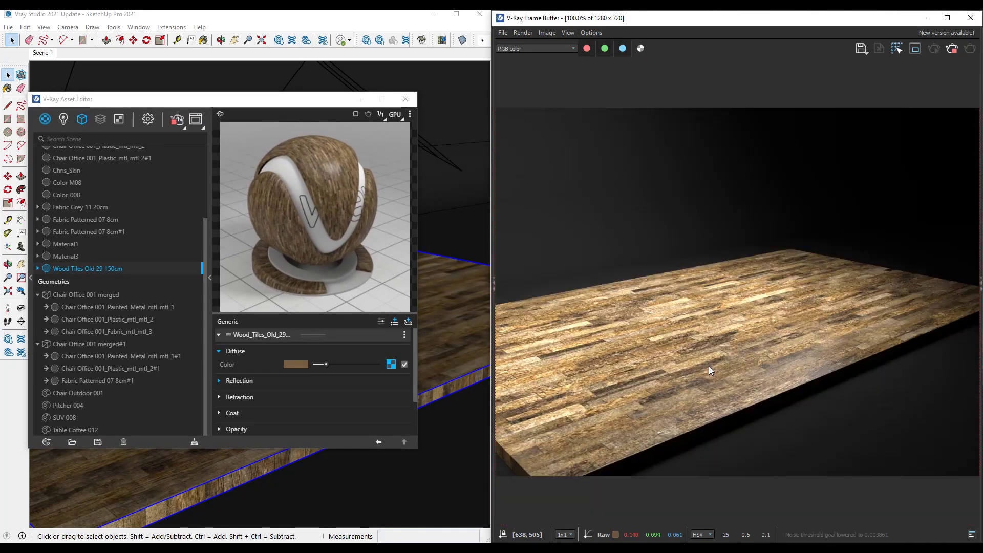
scroll(275, 364, down, 3)
scroll(273, 358, up, 3)
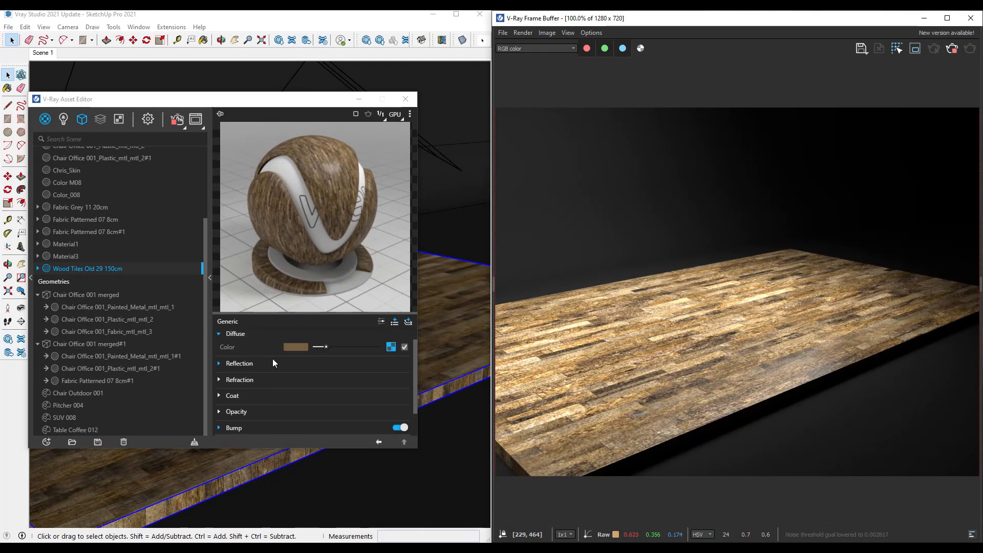
click(231, 380)
scroll(237, 380, down, 2)
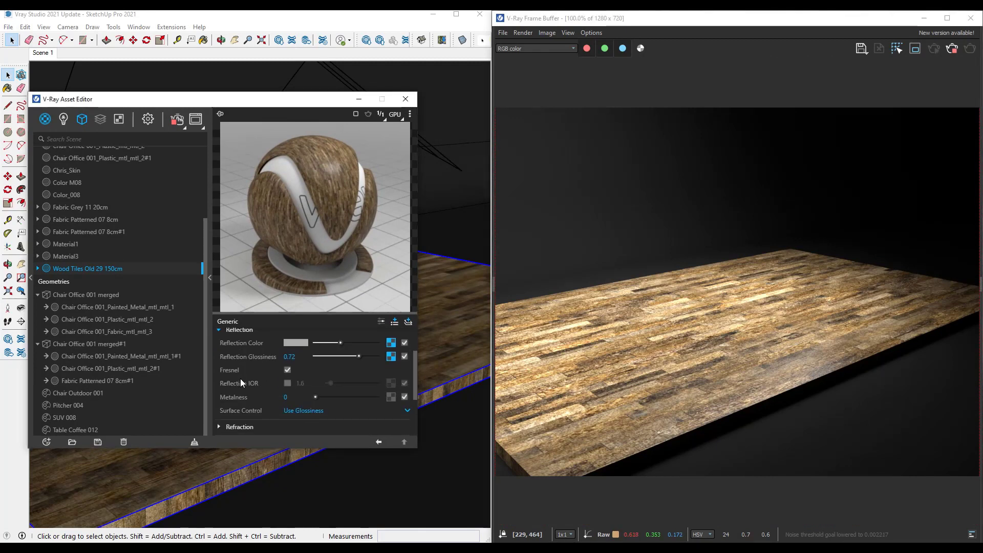
scroll(250, 384, down, 2)
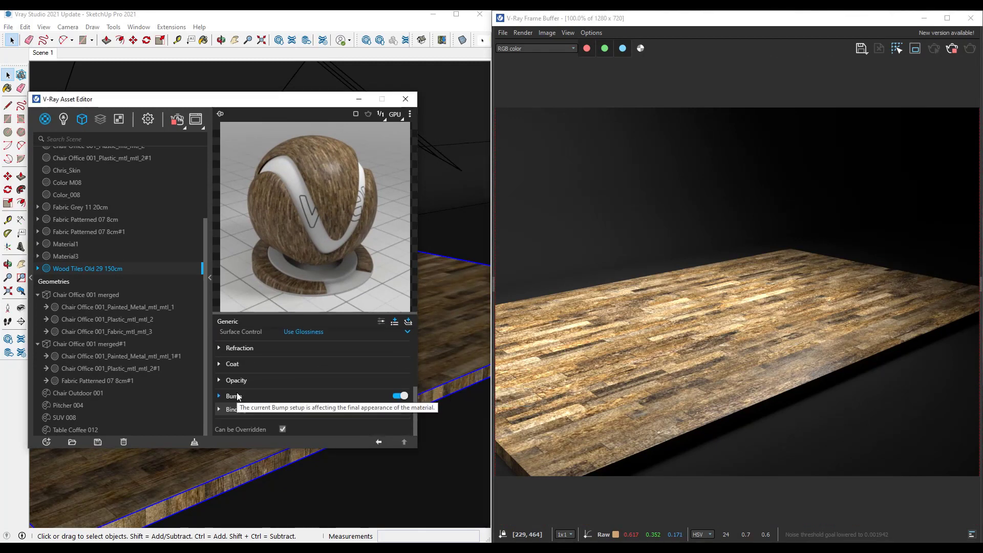
scroll(248, 385, down, 1)
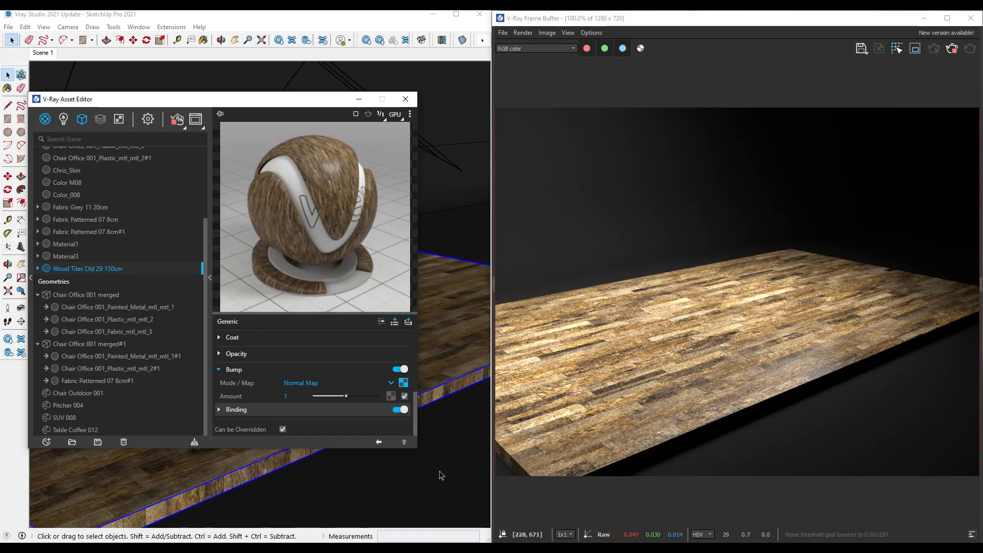
mouse_move(461, 493)
middle_down()
mouse_move(304, 479)
mouse_move(479, 361)
mouse_move(410, 365)
middle_up()
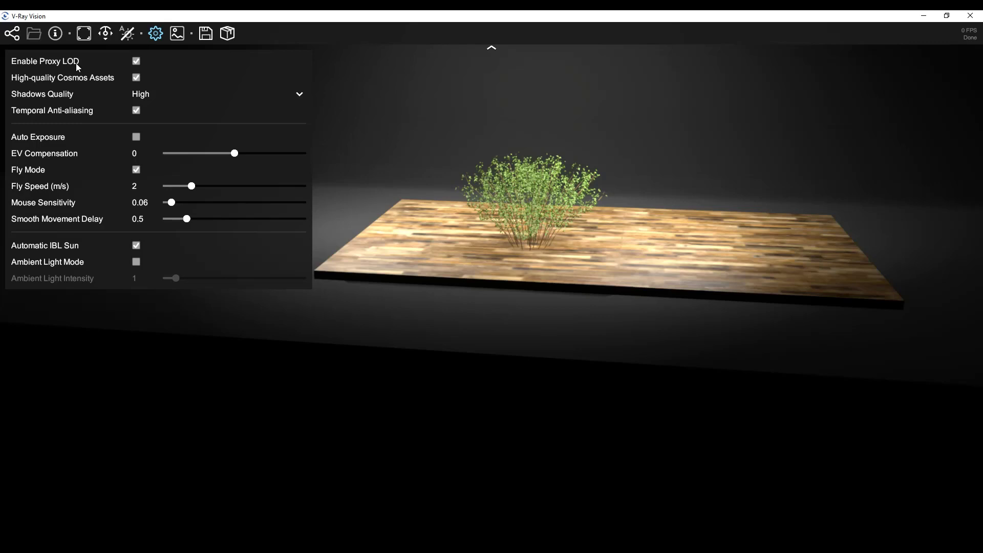
In V-Ray Vision, fly towards and away from the shrub with Enable Proxy LOD on to examine how its foliage detail changes
mouse_move(76, 63)
drag(540, 220, 519, 220)
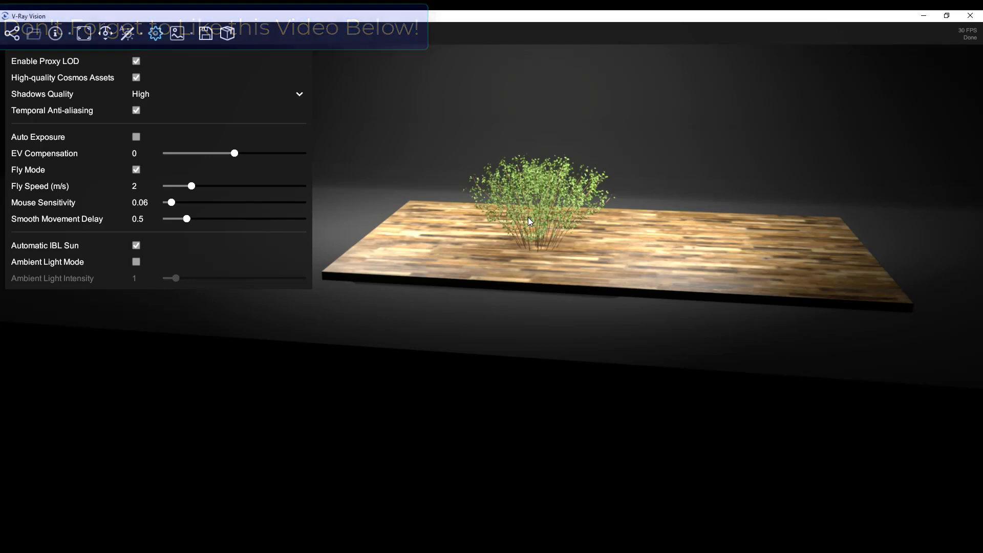
click(137, 61)
key(w)
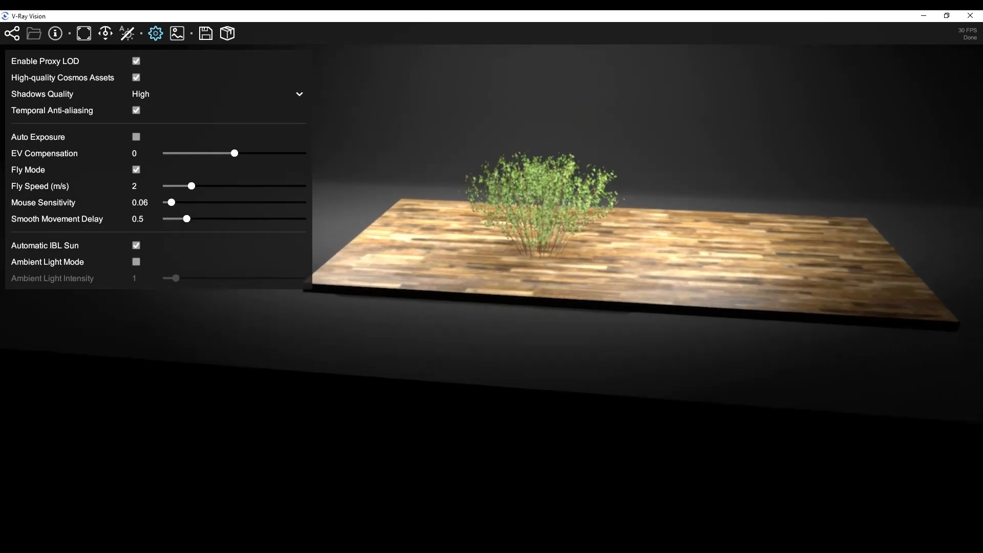
key(s)
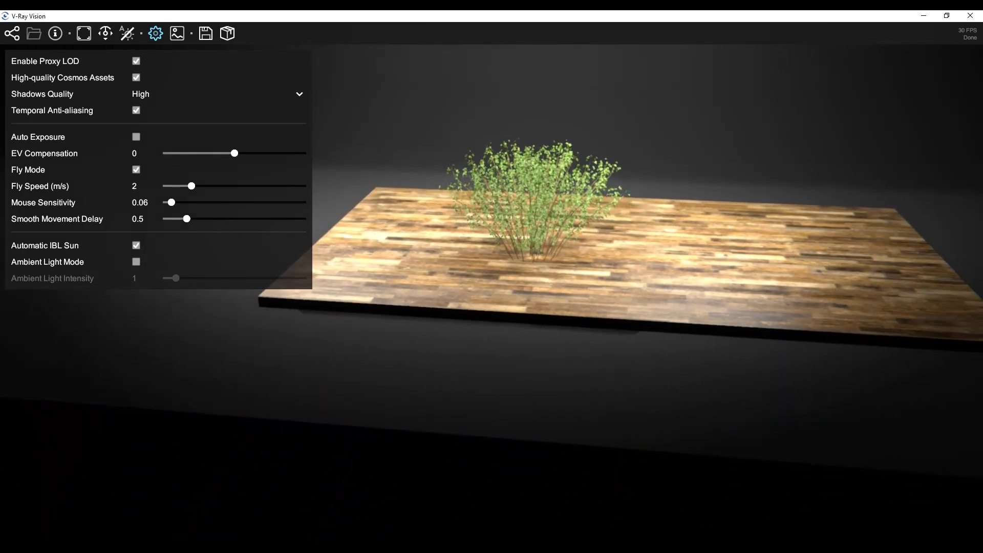
key(s)
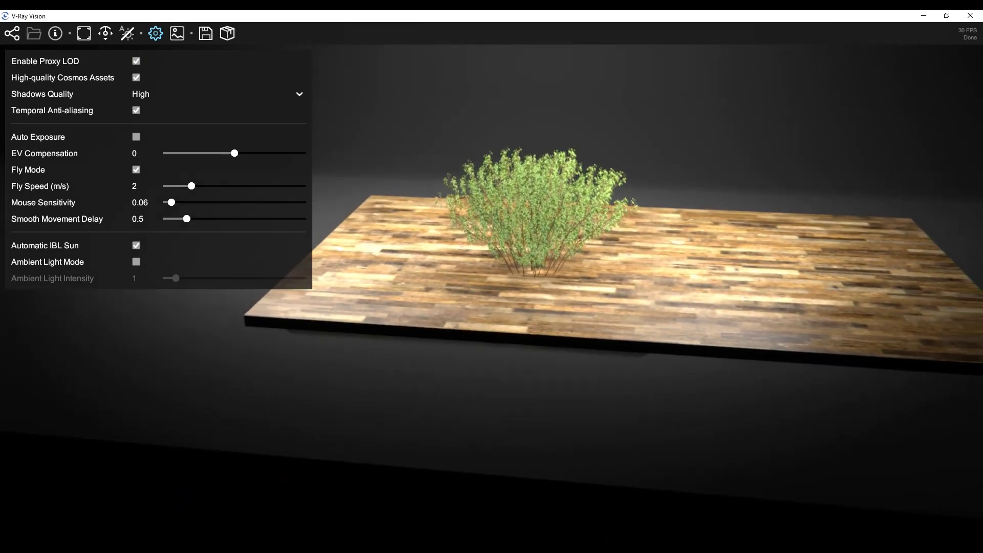
key(w)
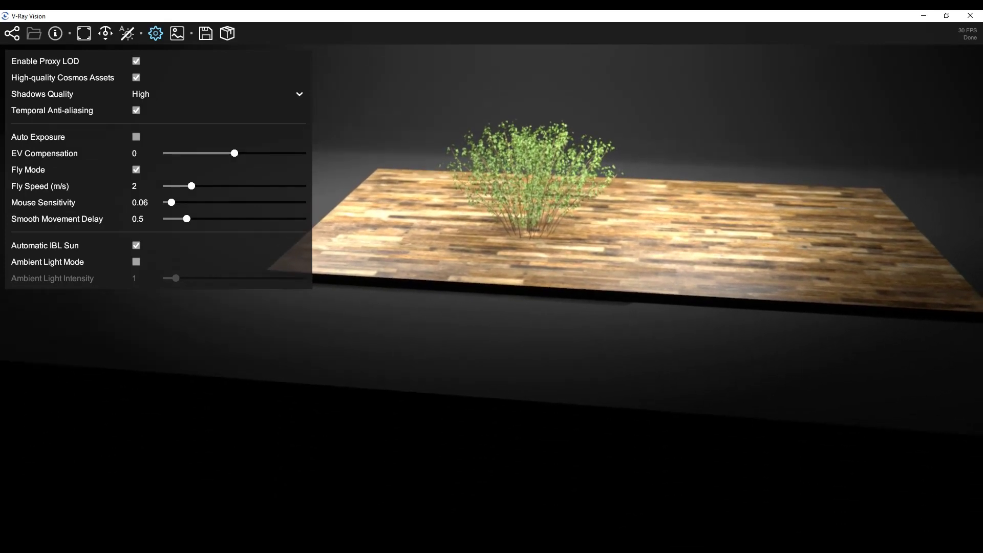
key(s)
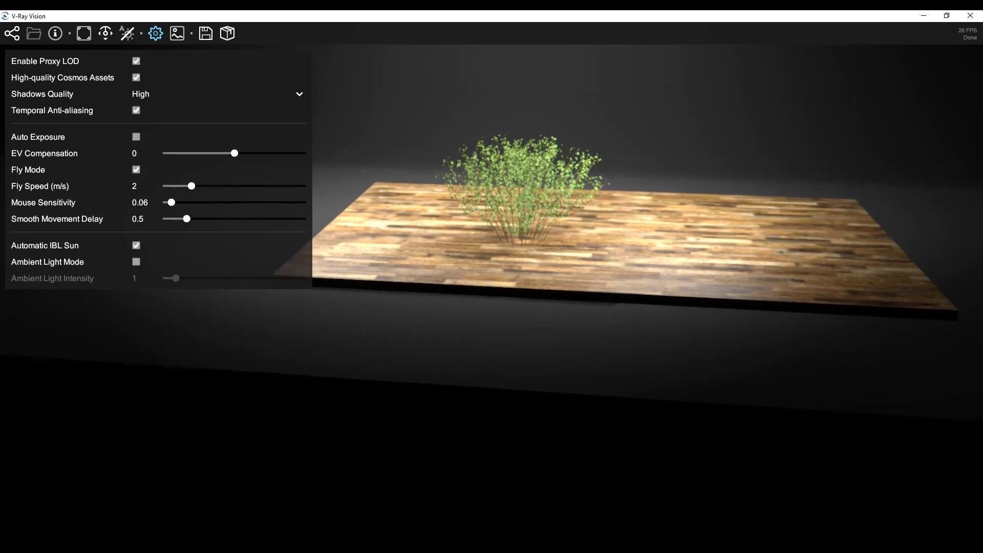
key(w)
key(e)
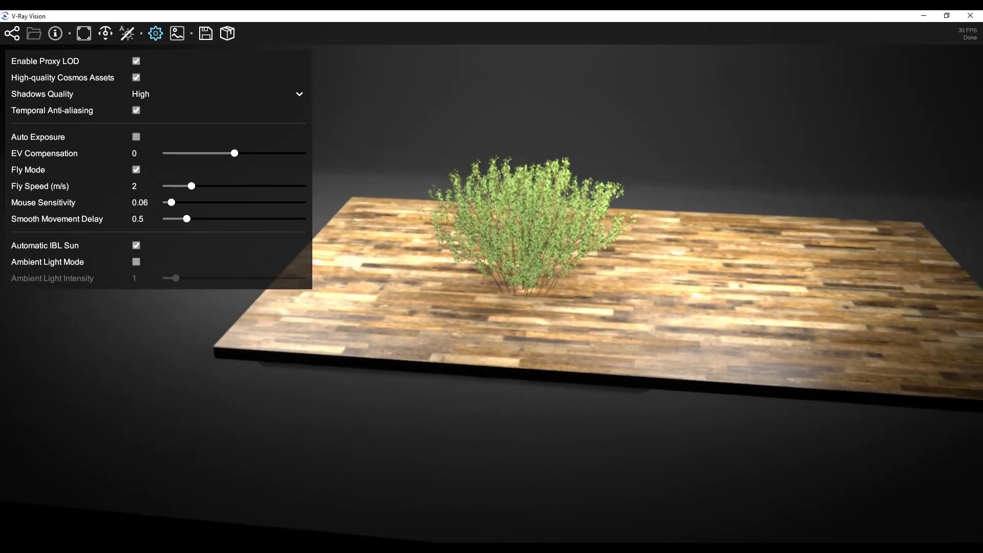
key(q)
key(e)
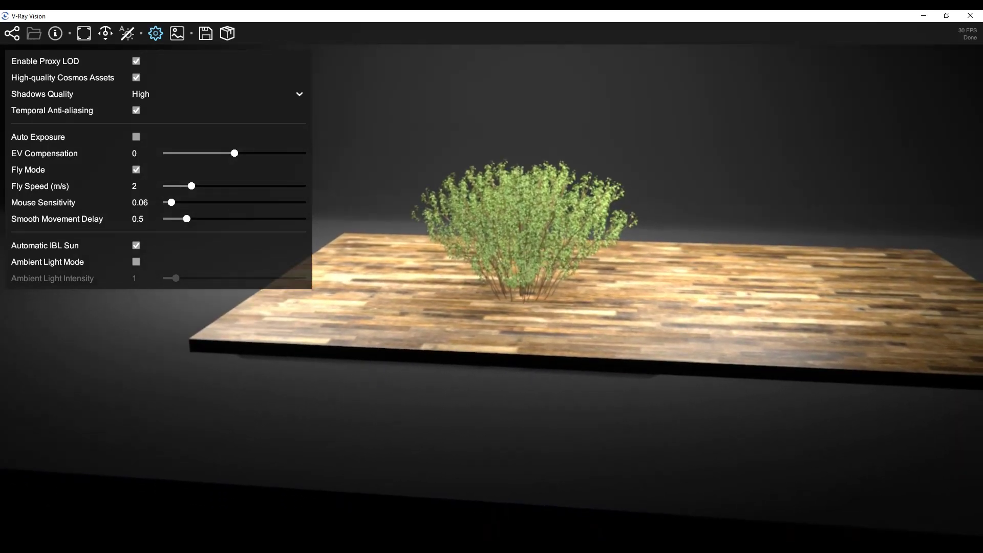
key(s)
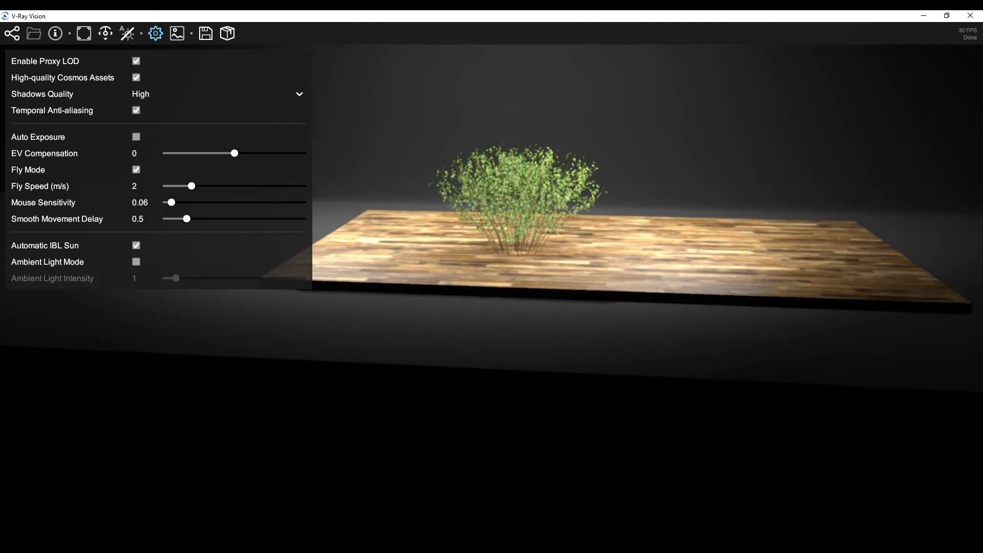
key(w)
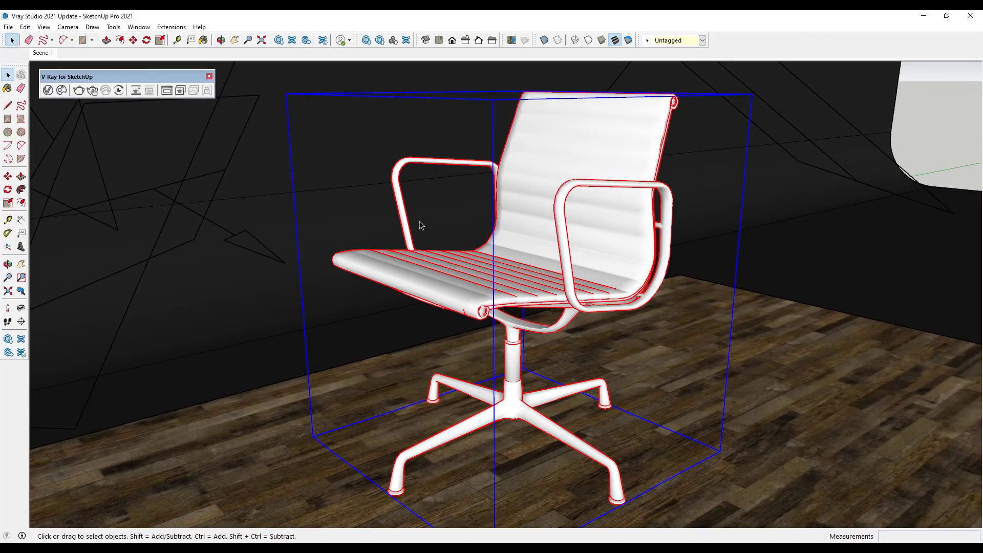
Pack the V-Ray project as the Packed Scene zip Vray Studio 2021 Update in the 02 Chaos Cosmos folder, including the Cosmos asset files
click(172, 26)
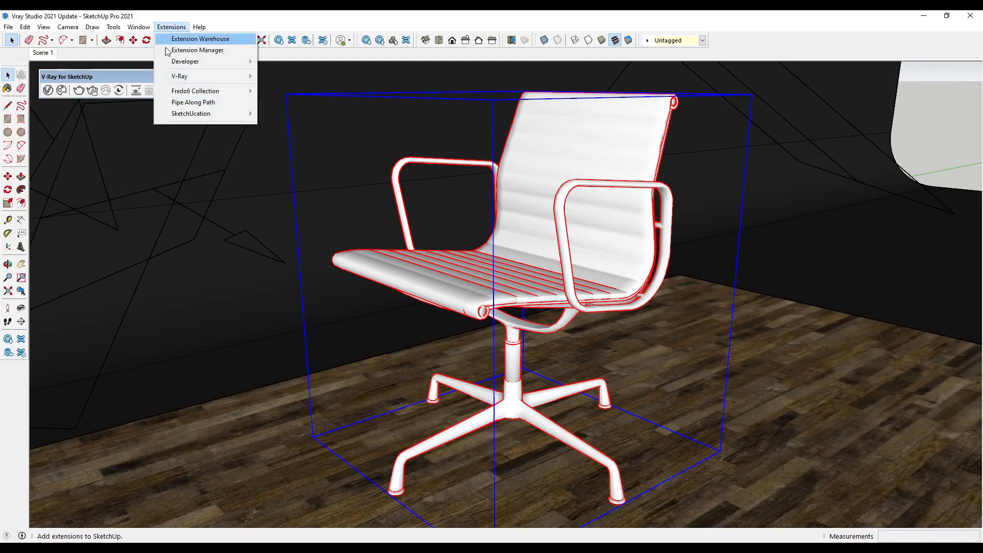
mouse_move(174, 78)
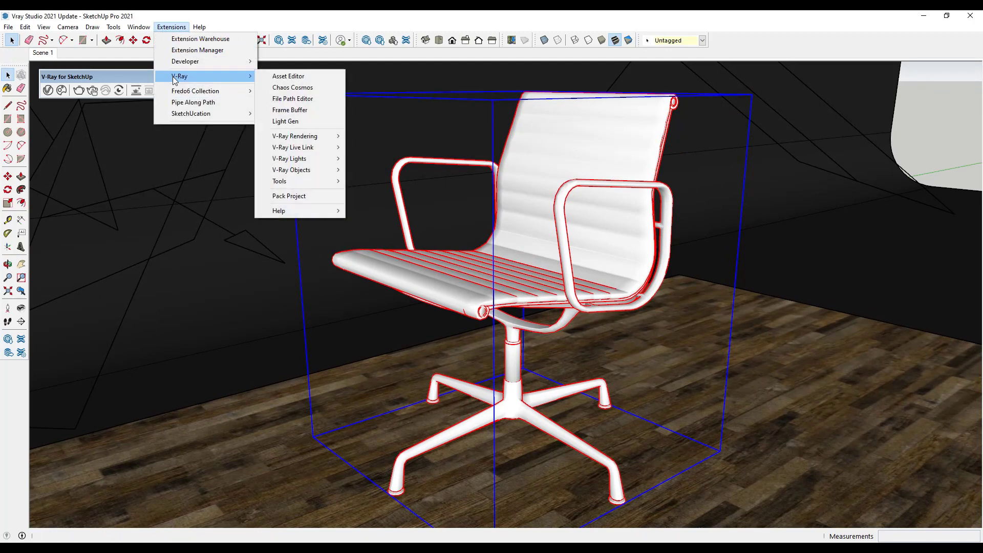
click(288, 196)
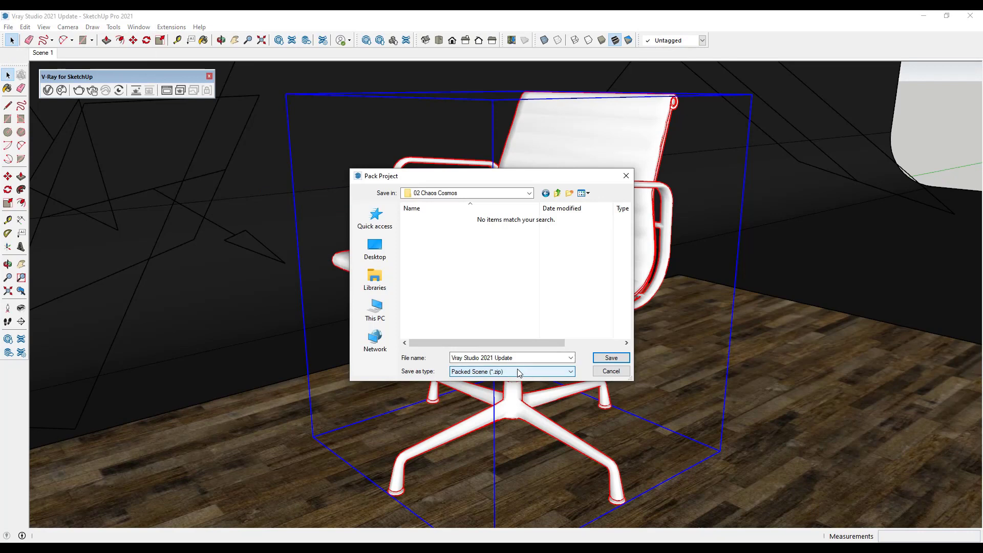
click(610, 361)
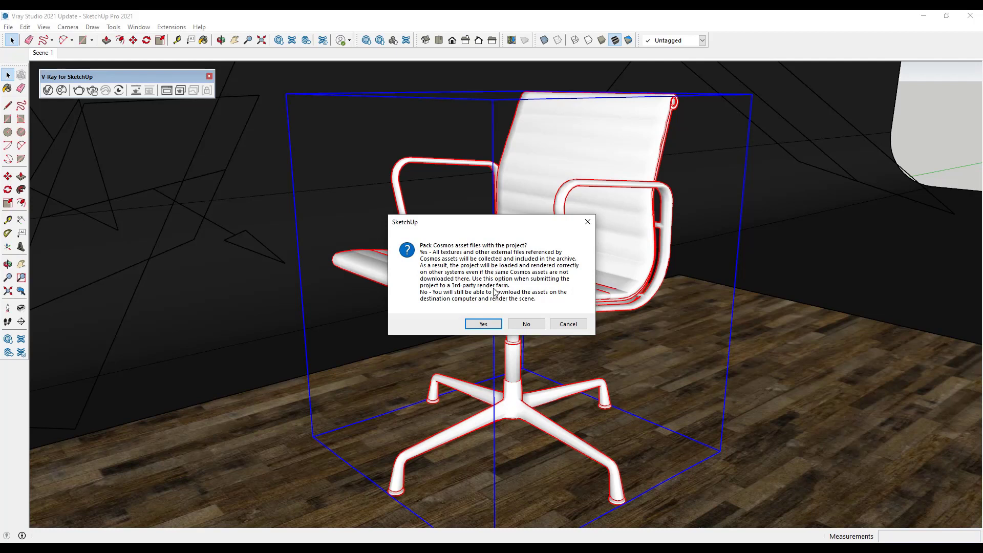
click(482, 326)
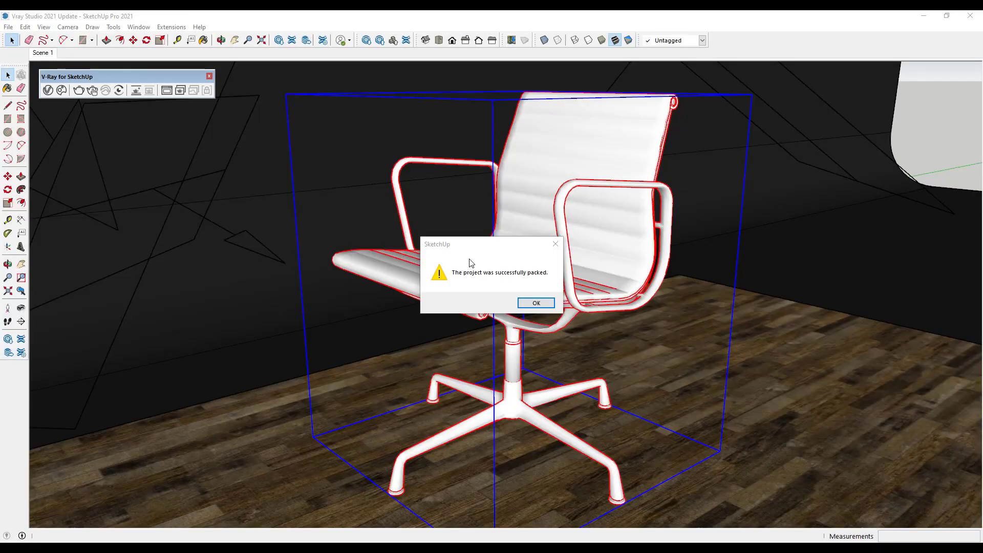
click(536, 303)
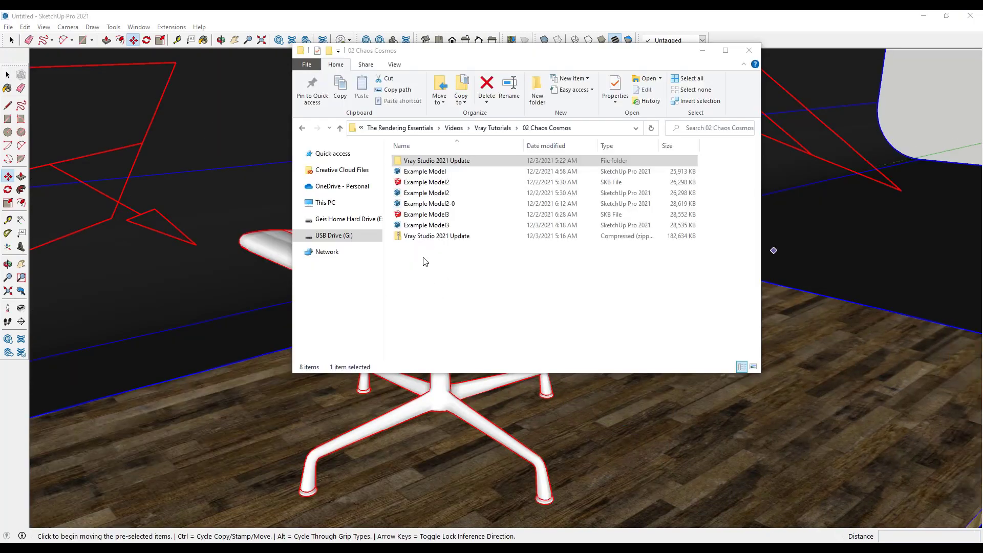
Look through the extracted Vray Studio 2021 Update folder for the packed textures, meshes and SketchUp model, and close File Explorer
double_click(425, 161)
scroll(512, 215, down, 15)
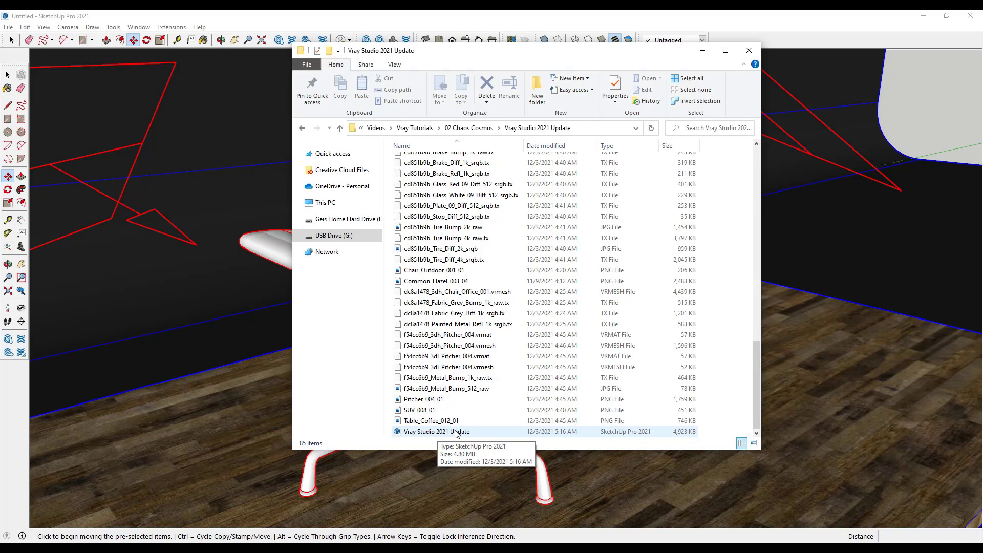
click(749, 50)
middle_drag(650, 265, 604, 274)
scroll(605, 274, up, 5)
key(m)
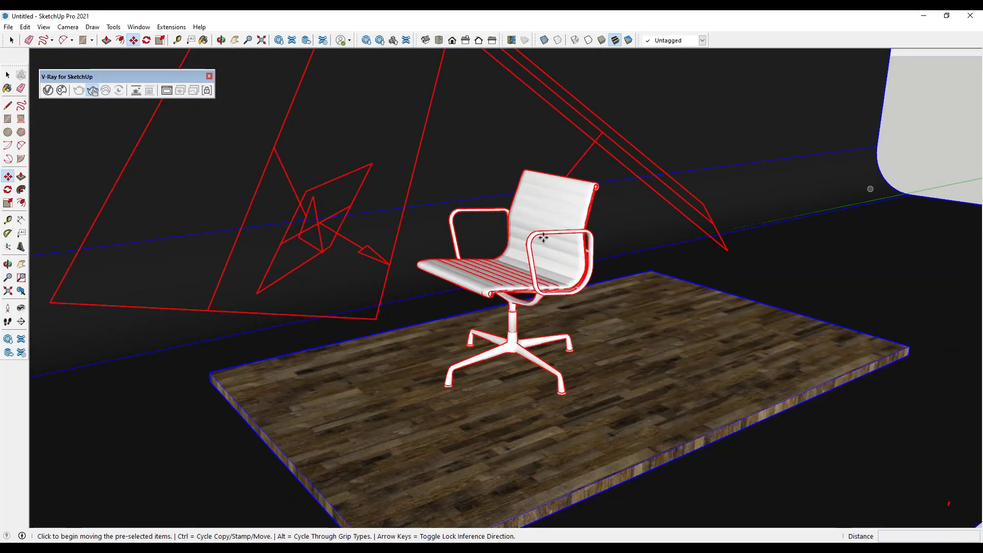
middle_drag(544, 238, 572, 251)
scroll(571, 252, up, 3)
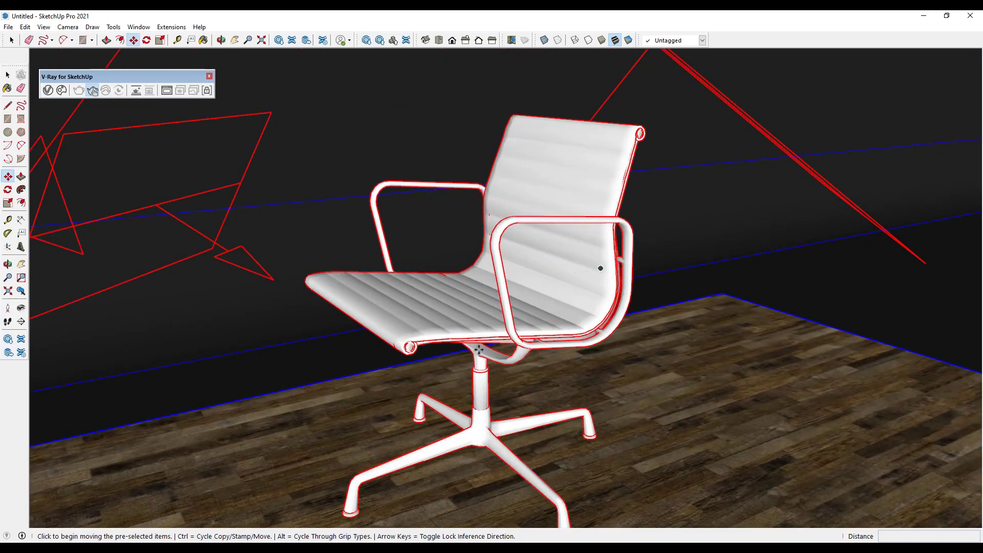
middle_drag(546, 322, 558, 293)
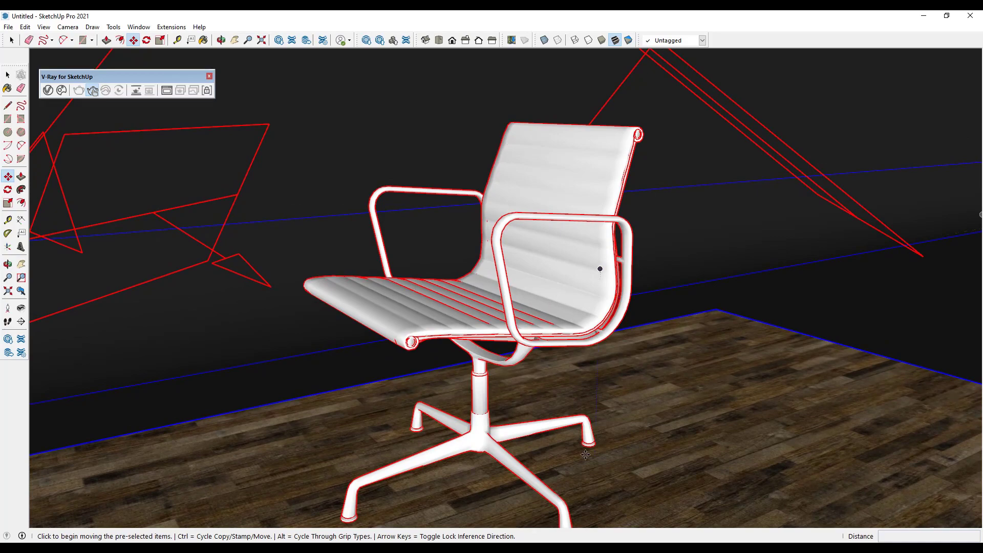
scroll(535, 366, up, 3)
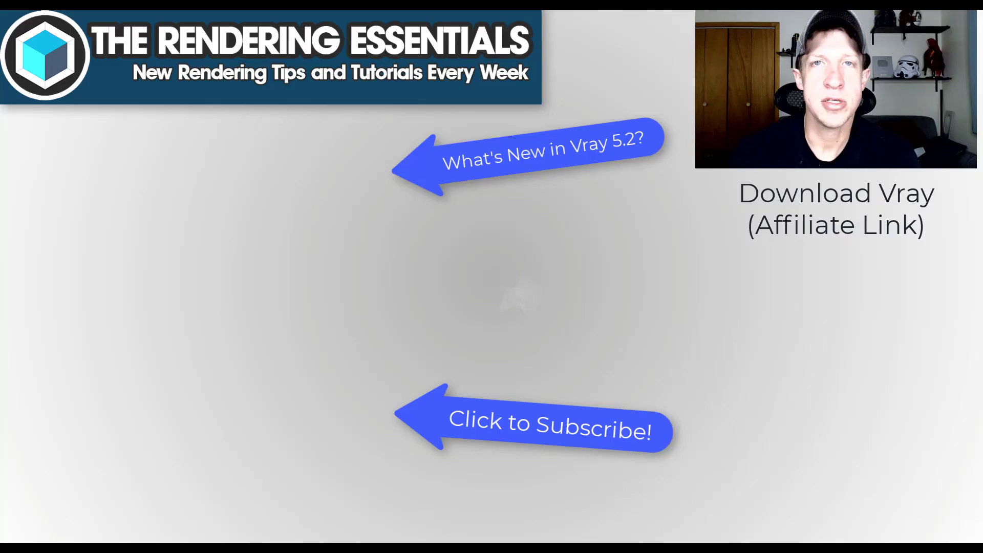